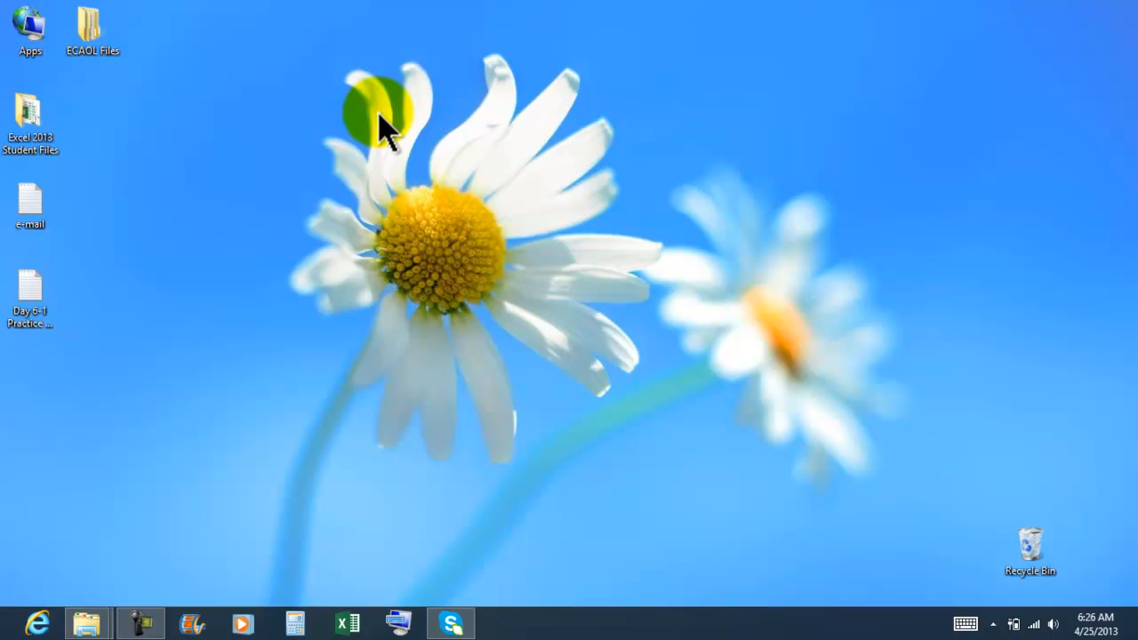
- Open the Day 6-1 Practice Checkbook Balance note from the desktop, highlight its exercise title and move the window clear of the desktop icons
double_click(35, 311)
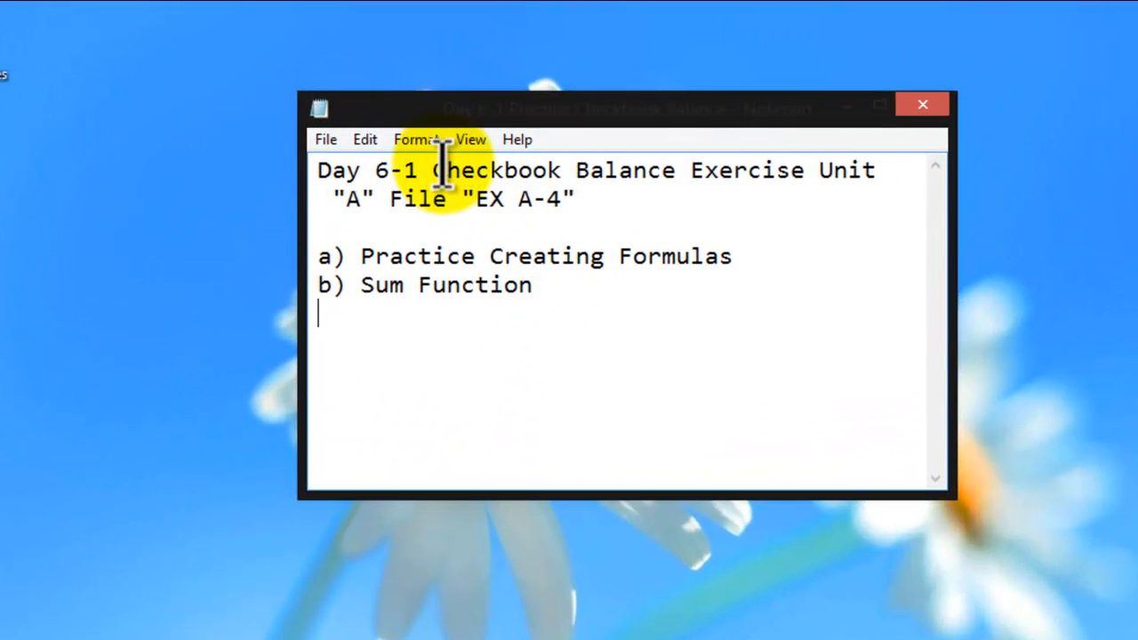
left_click_drag(445, 169, 677, 170)
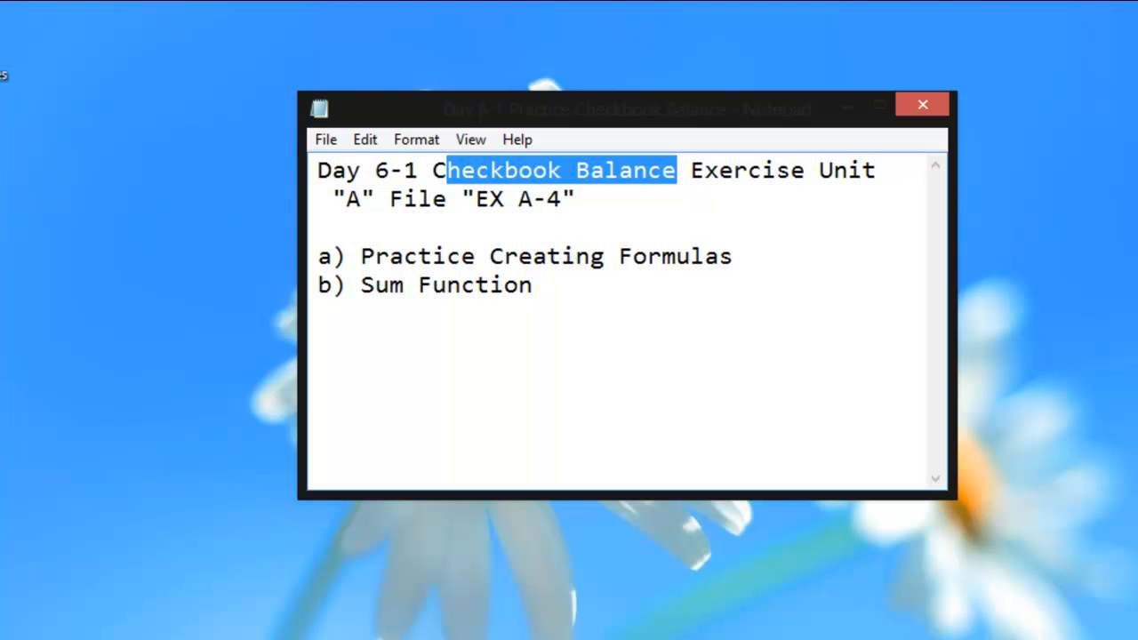
left_click_drag(613, 121, 973, 101)
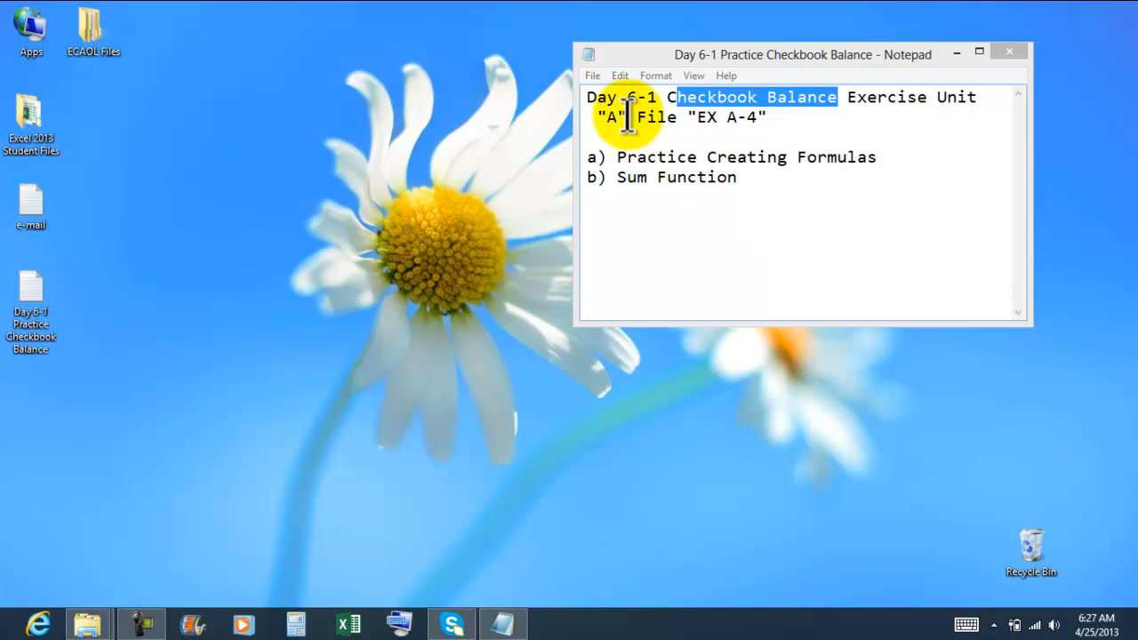
- Open the Excel 2013 Student Files folder from the desktop and place its window beside the exercise note
left_click(35, 120)
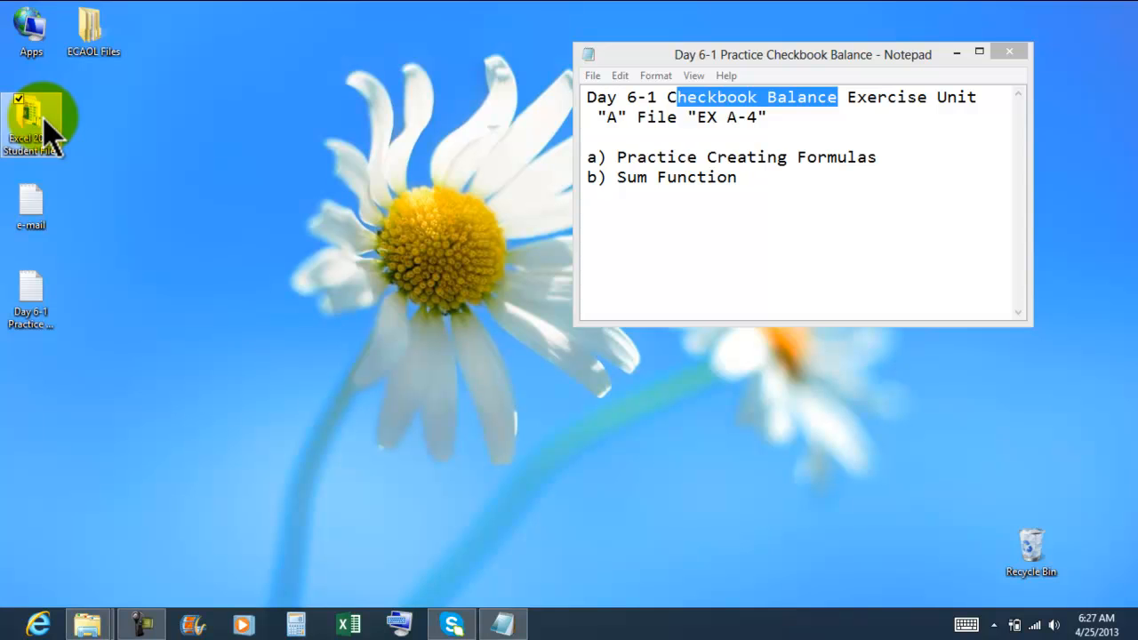
double_click(45, 120)
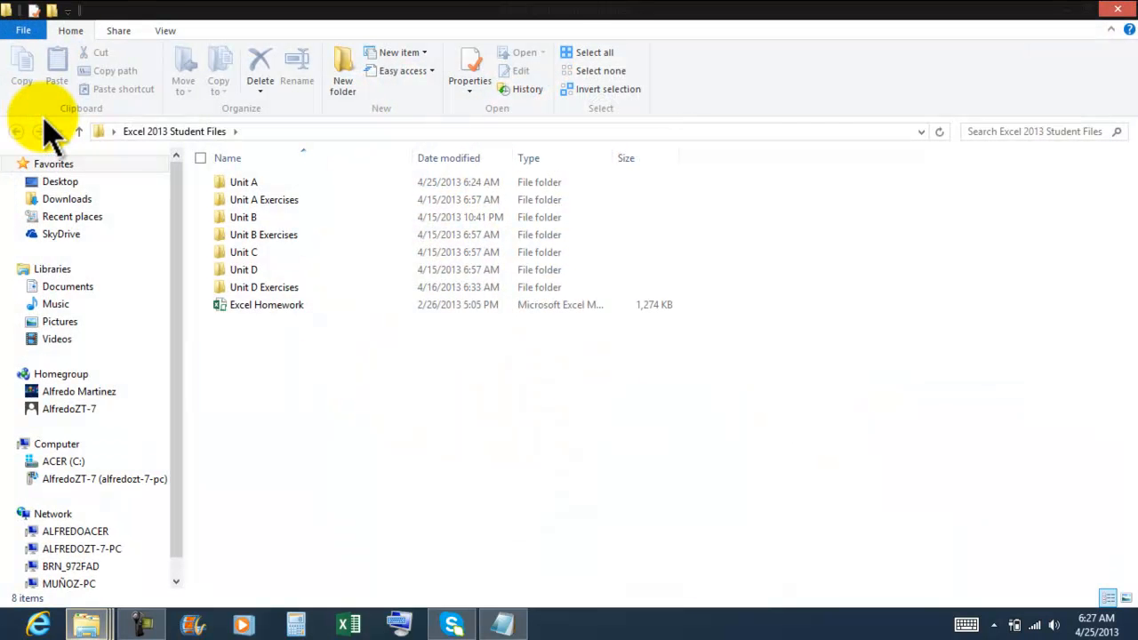
left_click_drag(579, 9, 278, 43)
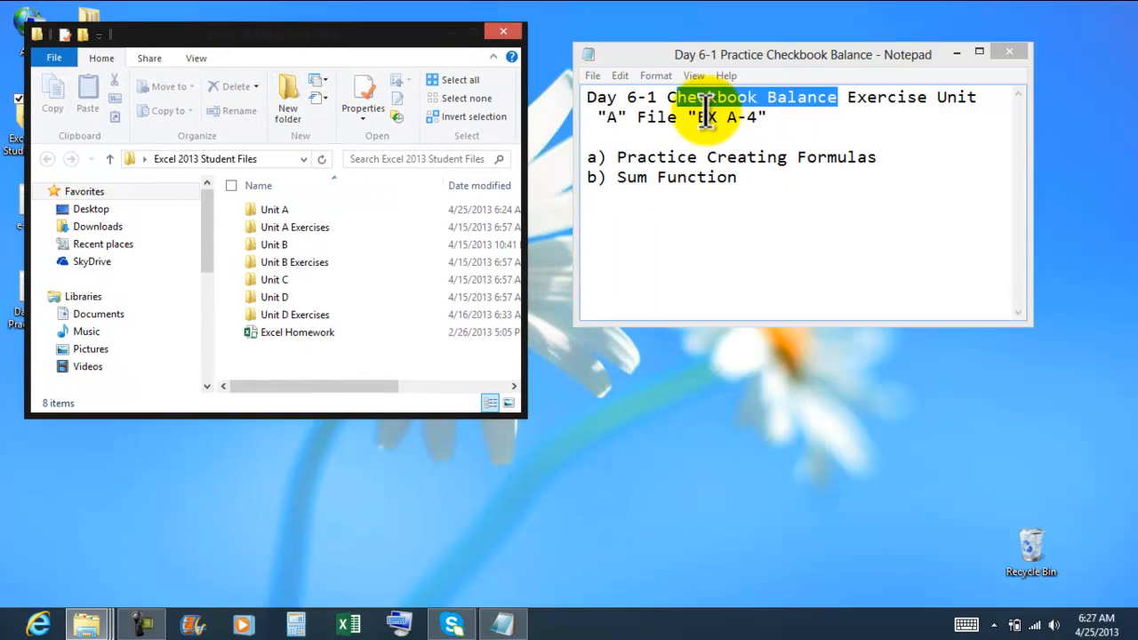
- Open the EX A-4 workbook from the Unit A folder
left_click(277, 211)
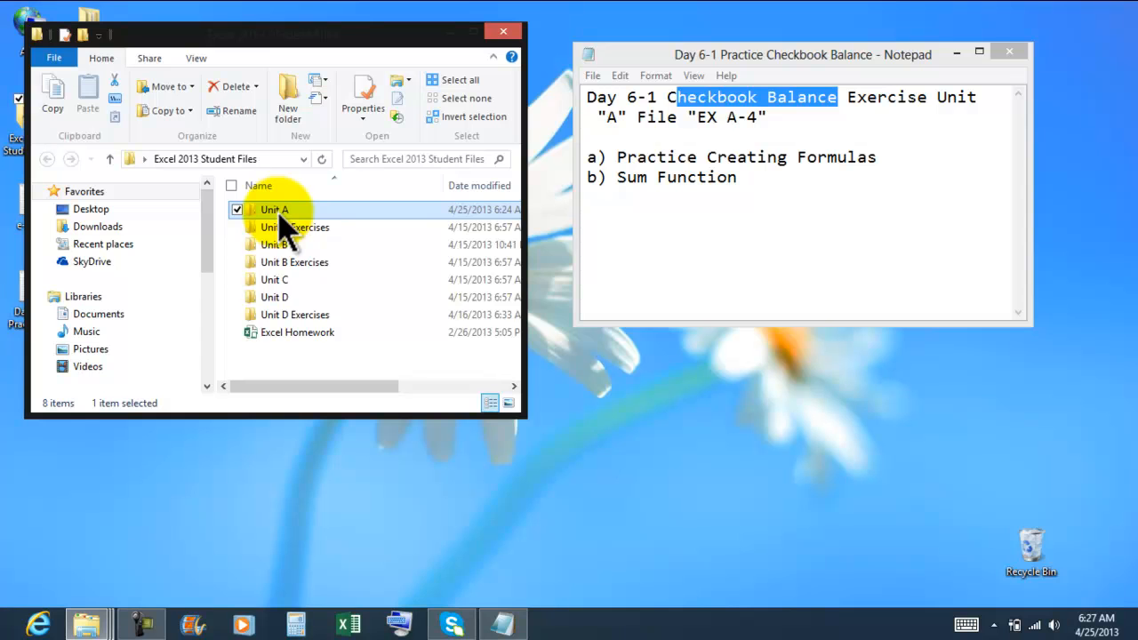
double_click(279, 214)
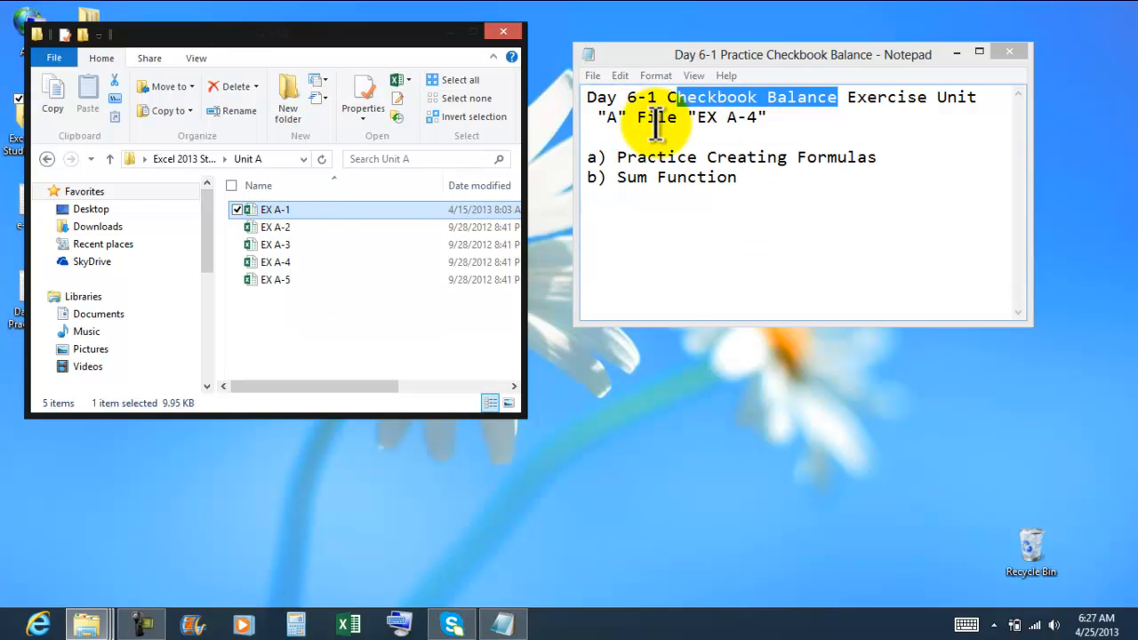
left_click(286, 263)
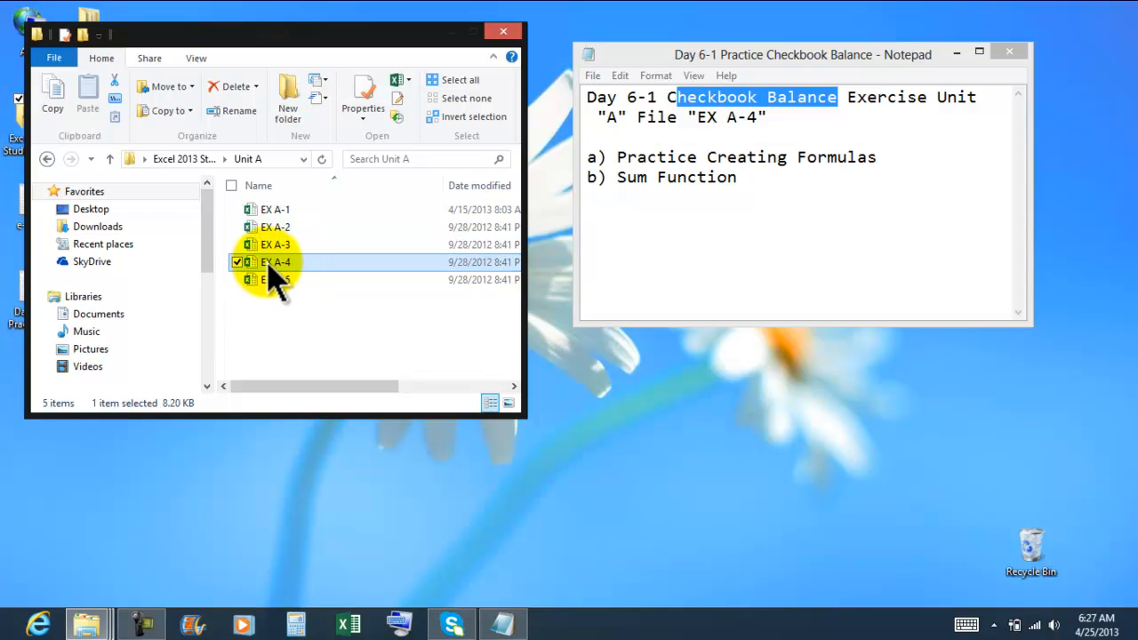
double_click(270, 265)
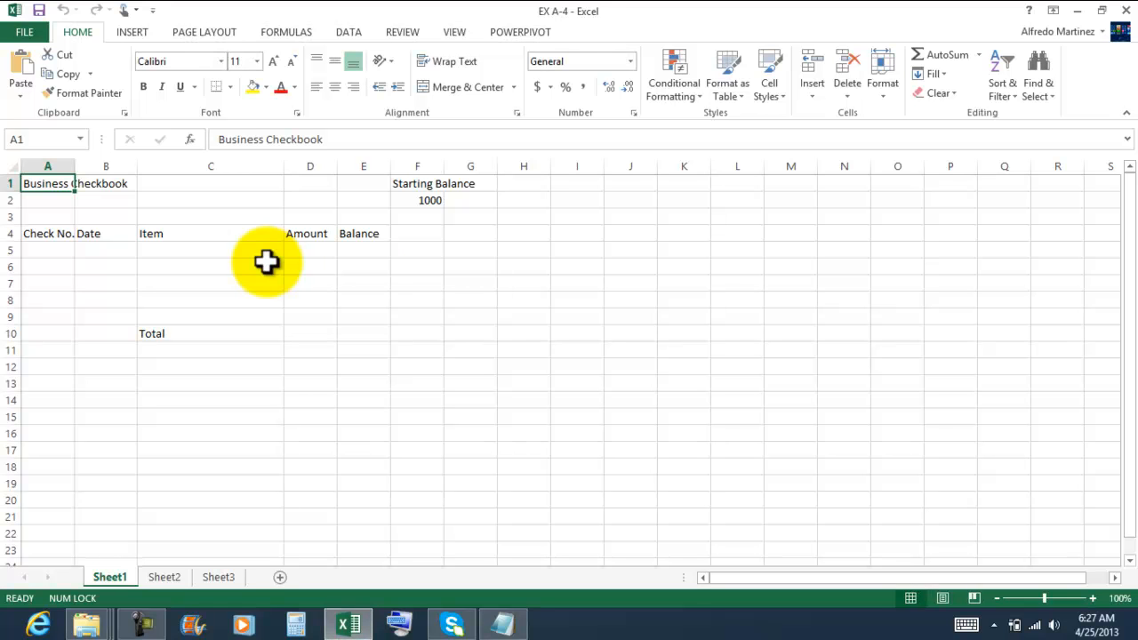
- Begin saving a copy of the workbook in the recent folder Excel 2013 Files 4-17-2013
left_click(24, 32)
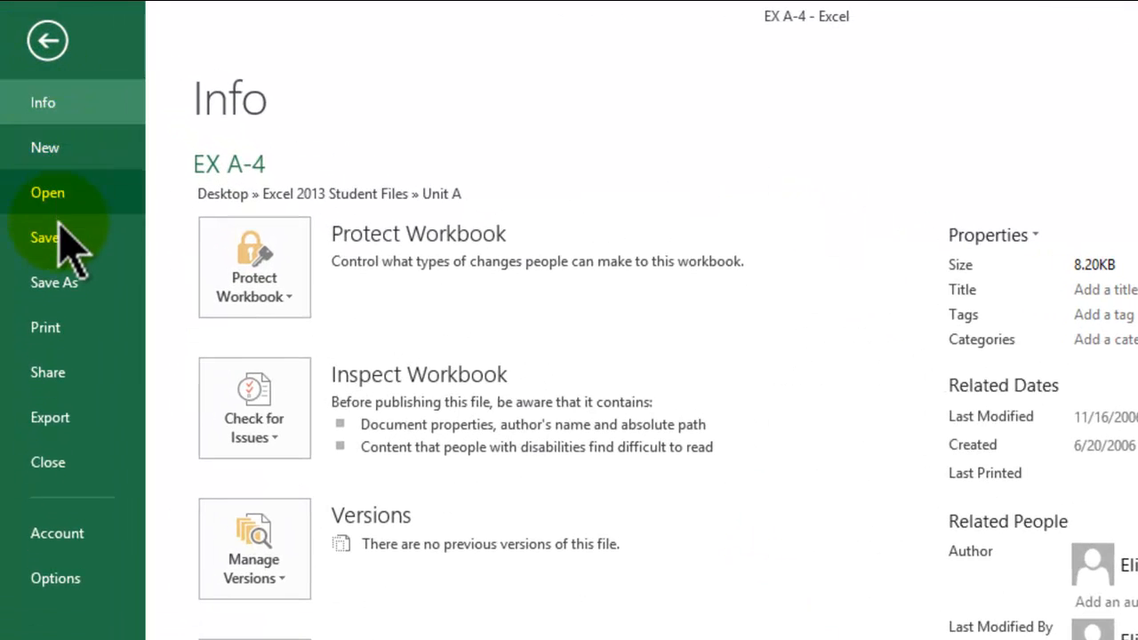
left_click(55, 282)
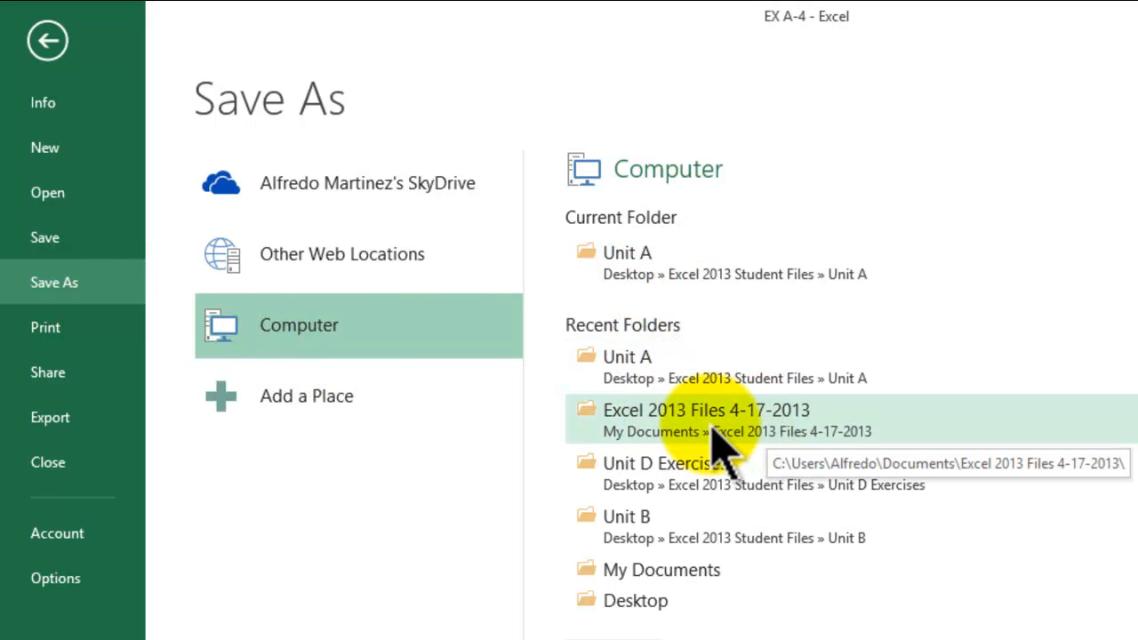
left_click(789, 420)
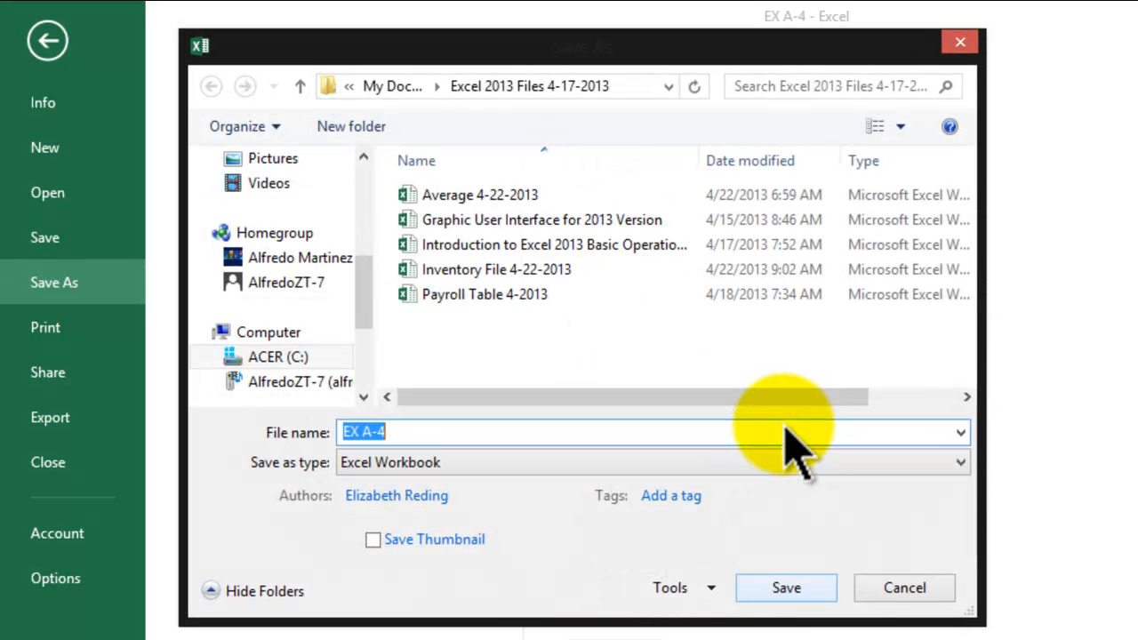
- Name the workbook copy "Checkbook Balance 4-25-2013" and save it
type("Balance")
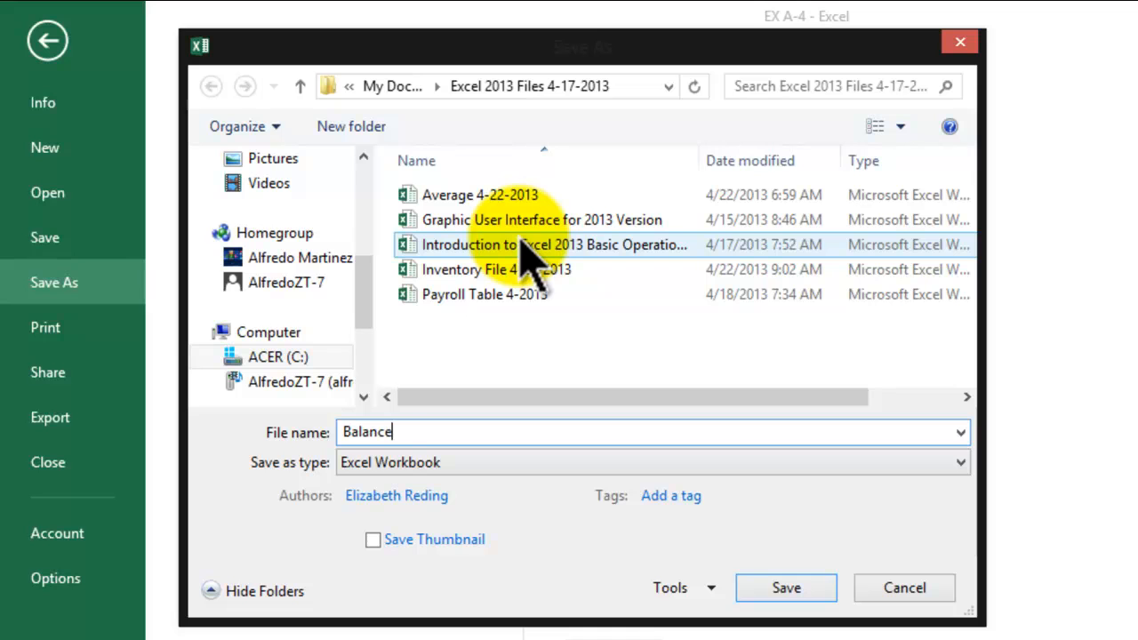
type(" Book")
key("Home")
type("Checkboo")
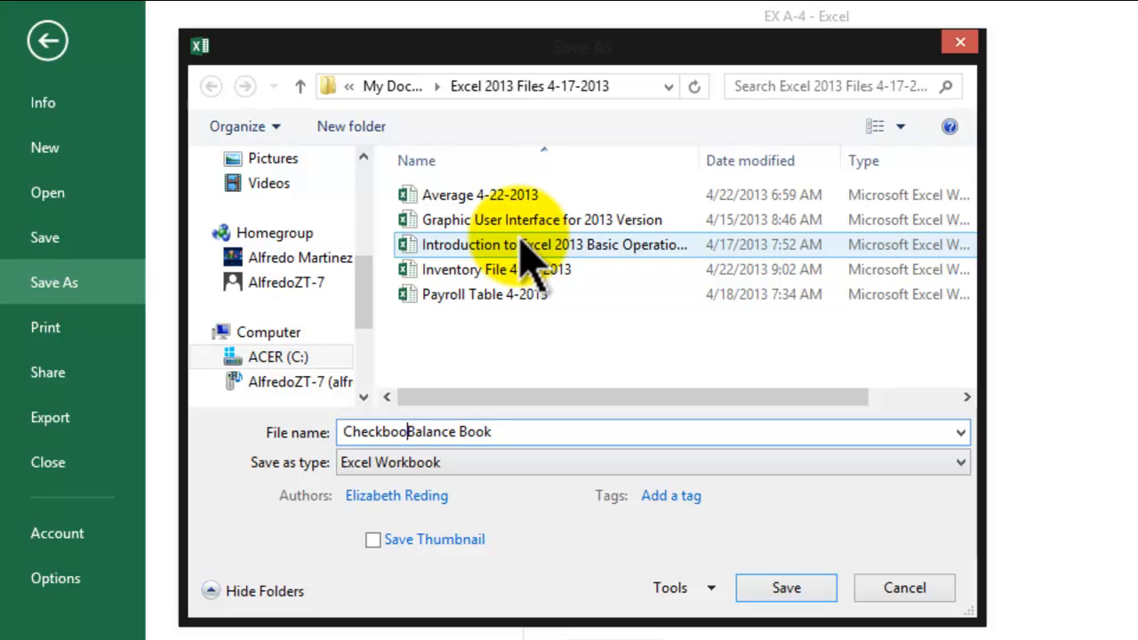
type("k")
key("Right")
key("Right")
key("Right")
key("Right")
key("Right")
key("Right")
key("Right")
key("Right")
key("Right")
key("Right")
key("Right")
key("Right")
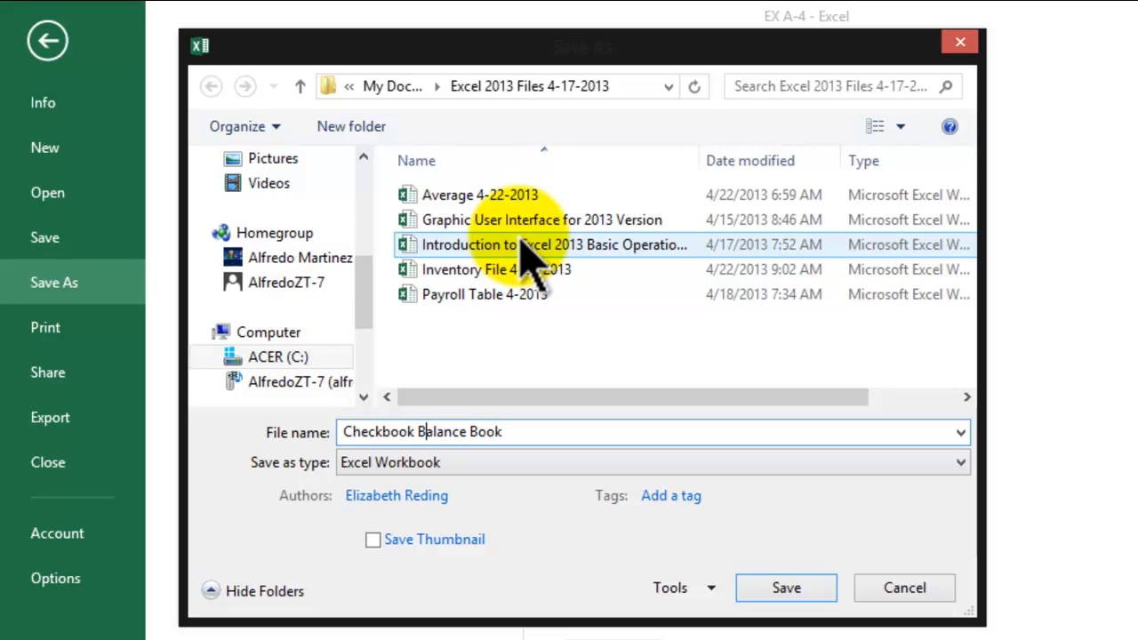
key("BackSpace")
key("BackSpace")
key("BackSpace")
key("BackSpace")
type("4-25-2013")
key("Return")
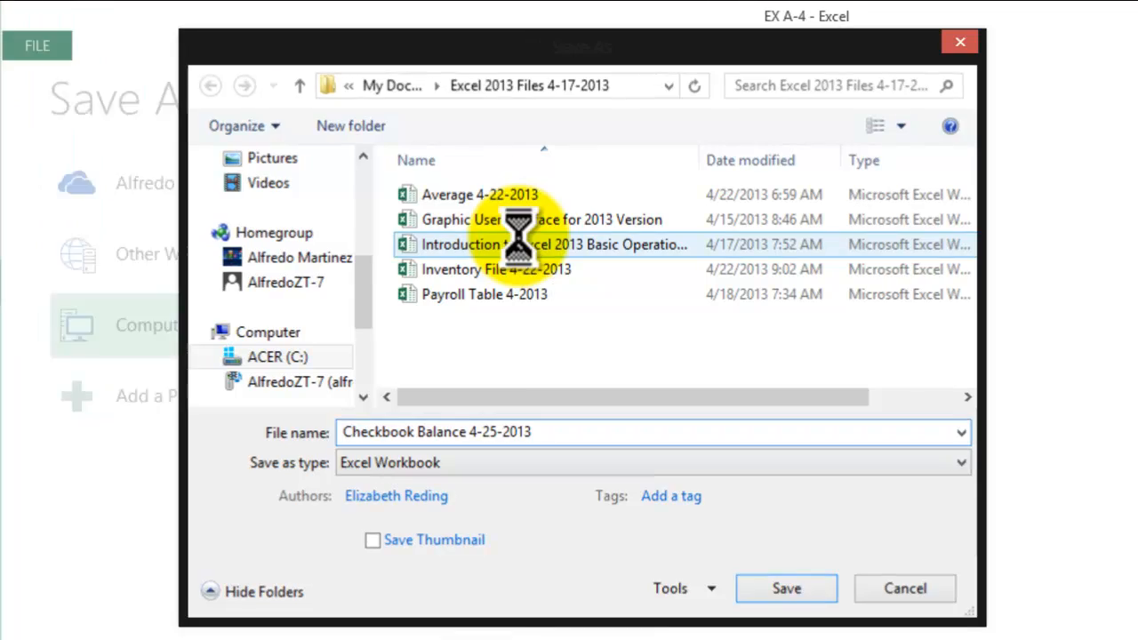
- Examine the sheet's title, the starting balance, the column headings in row 4 and the Total label
left_click(607, 552)
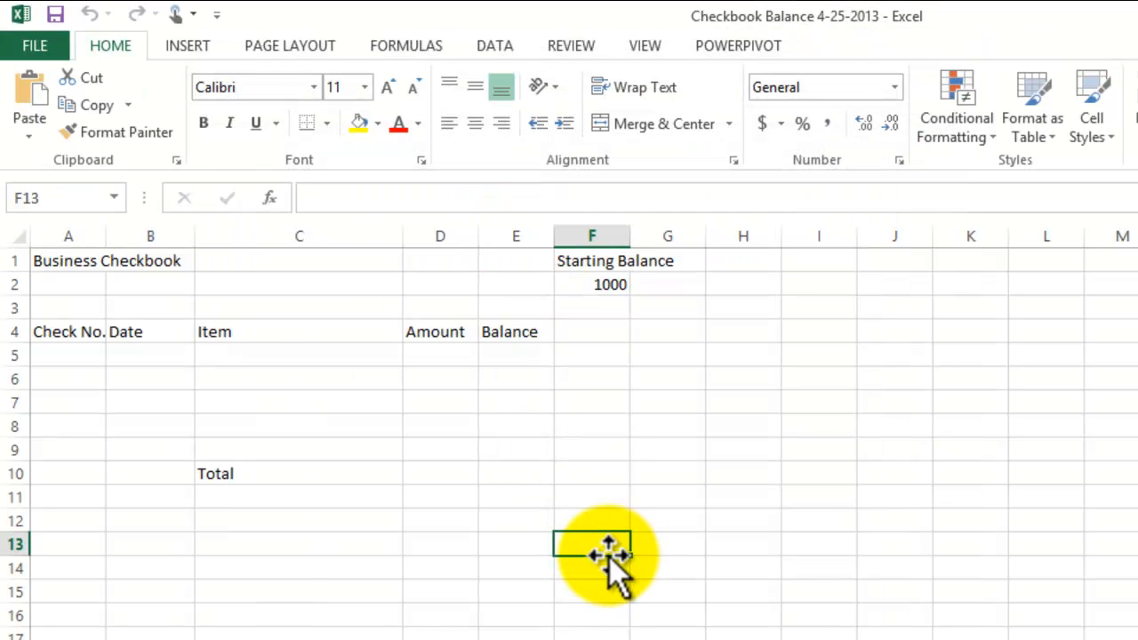
left_click(71, 261)
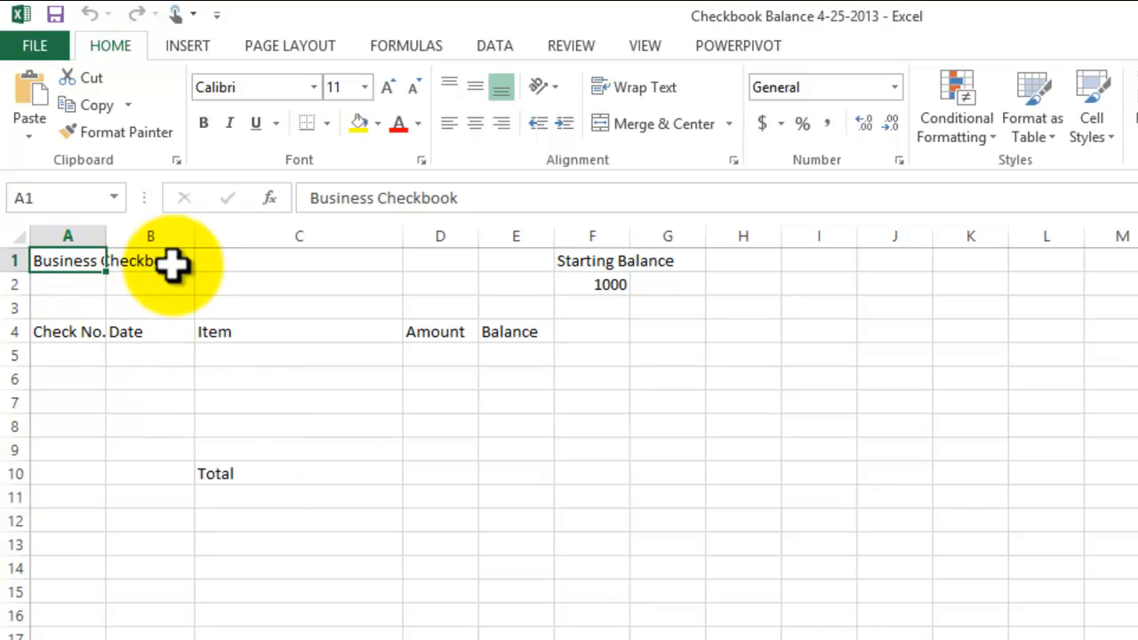
left_click(583, 260)
left_click(656, 263)
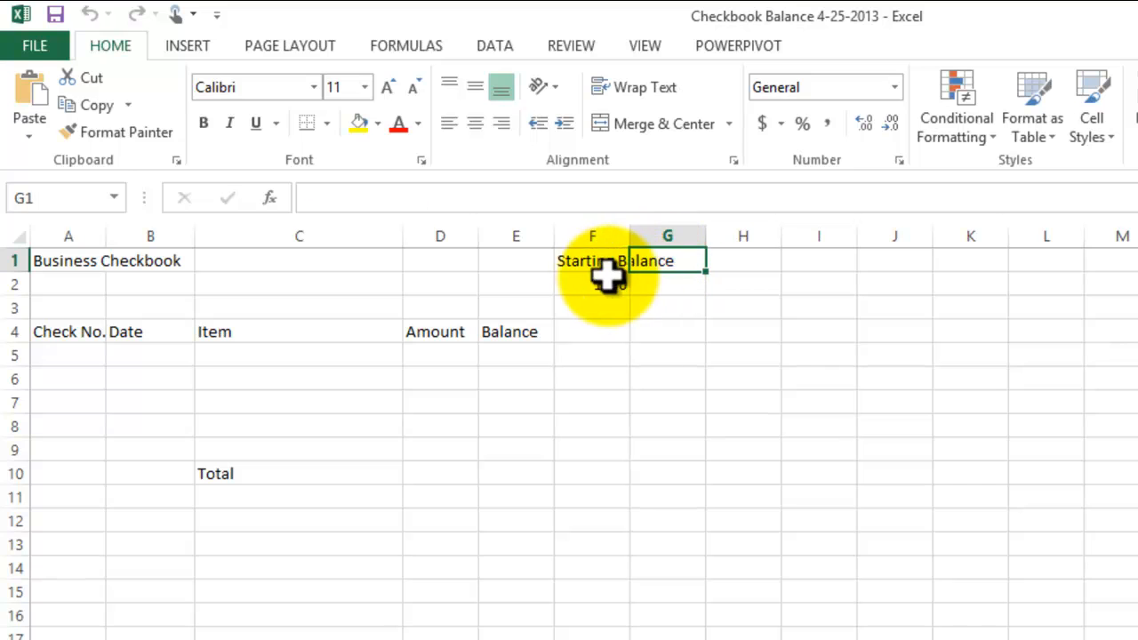
left_click(589, 286)
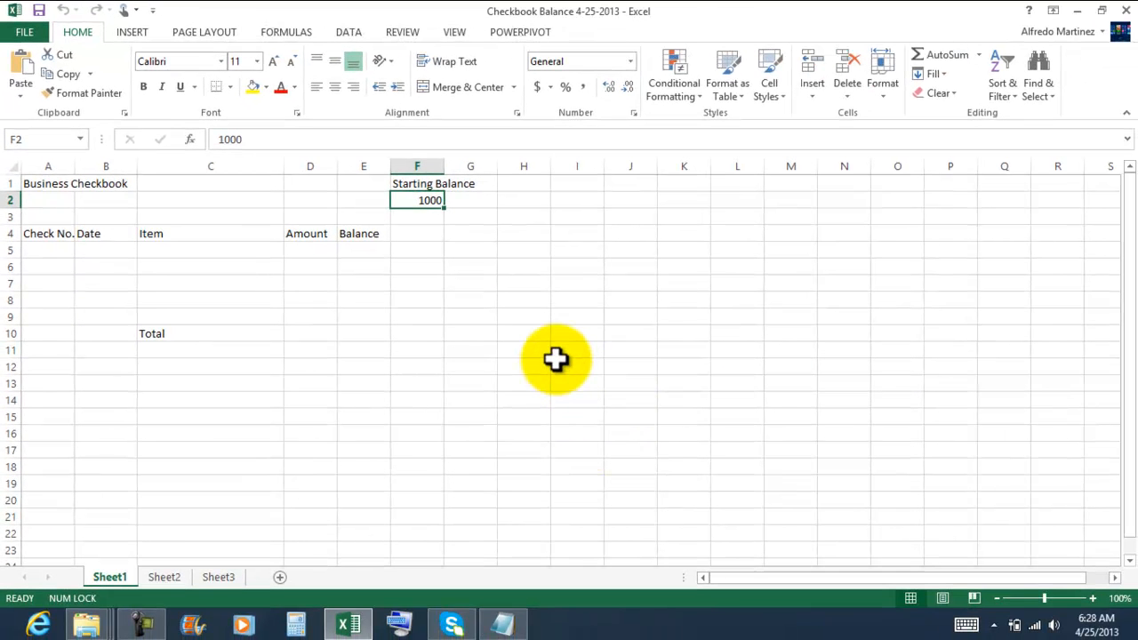
left_click(41, 236)
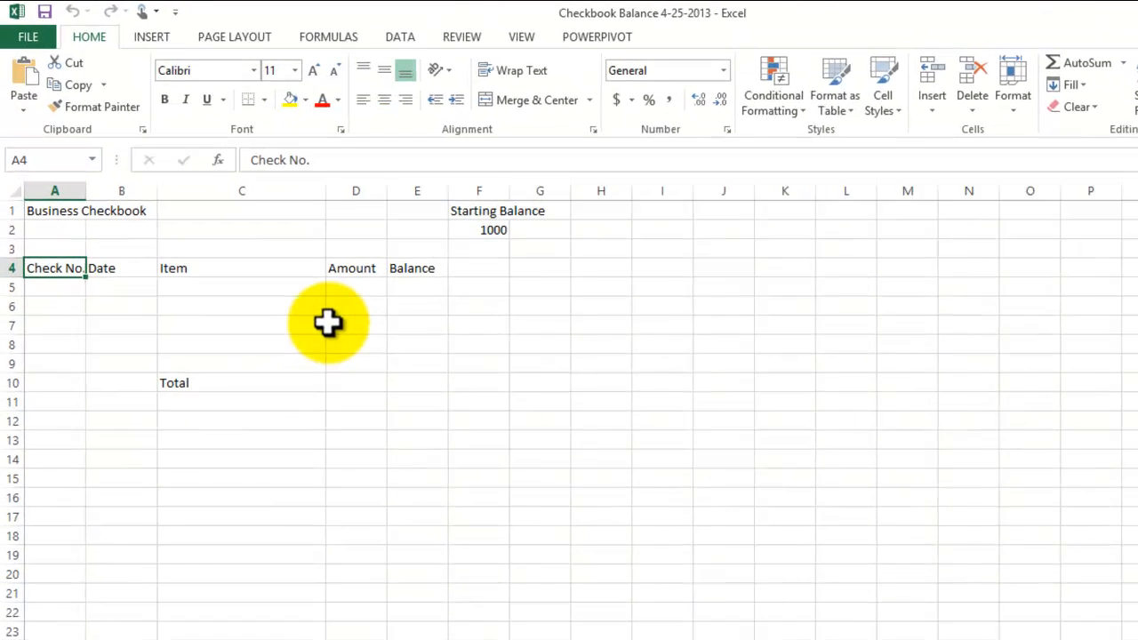
left_click(152, 326)
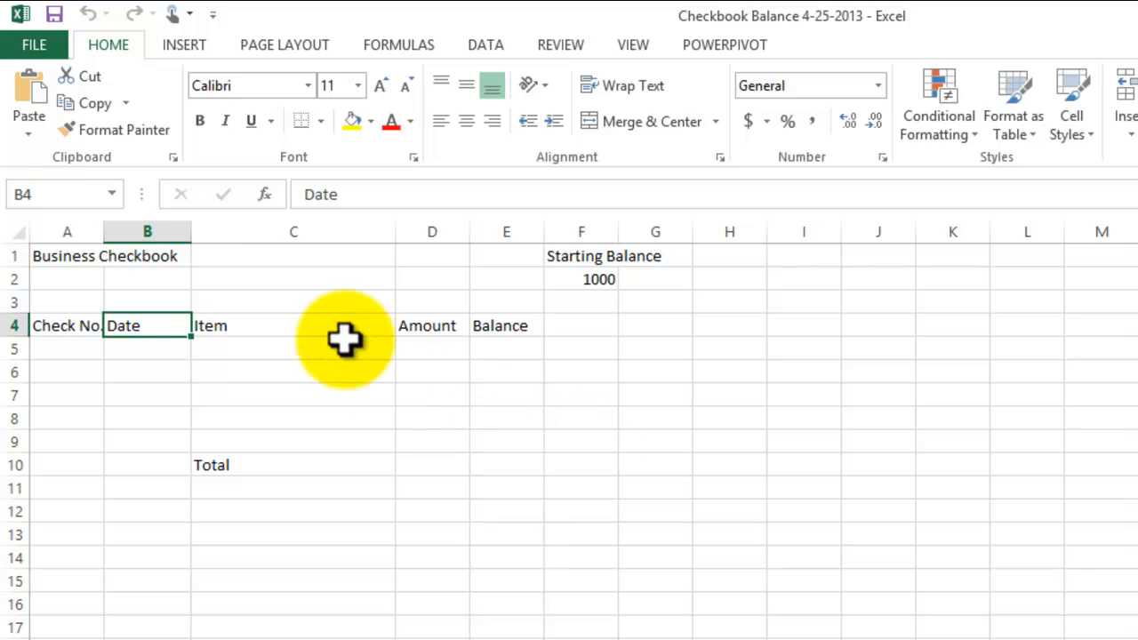
left_click(322, 326)
left_click(437, 324)
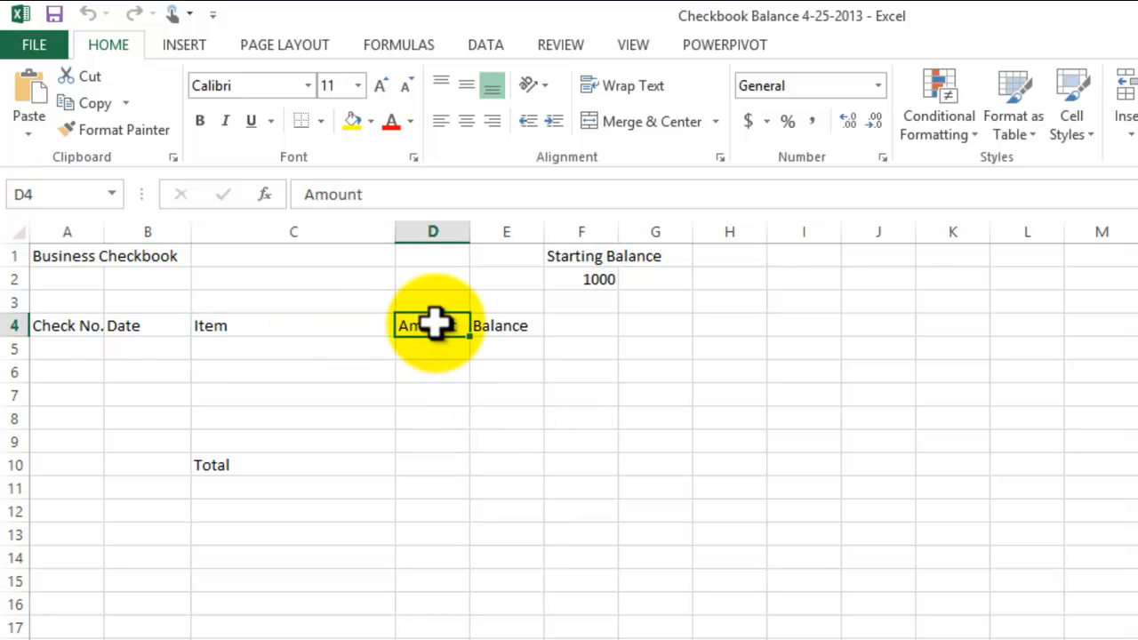
left_click(502, 326)
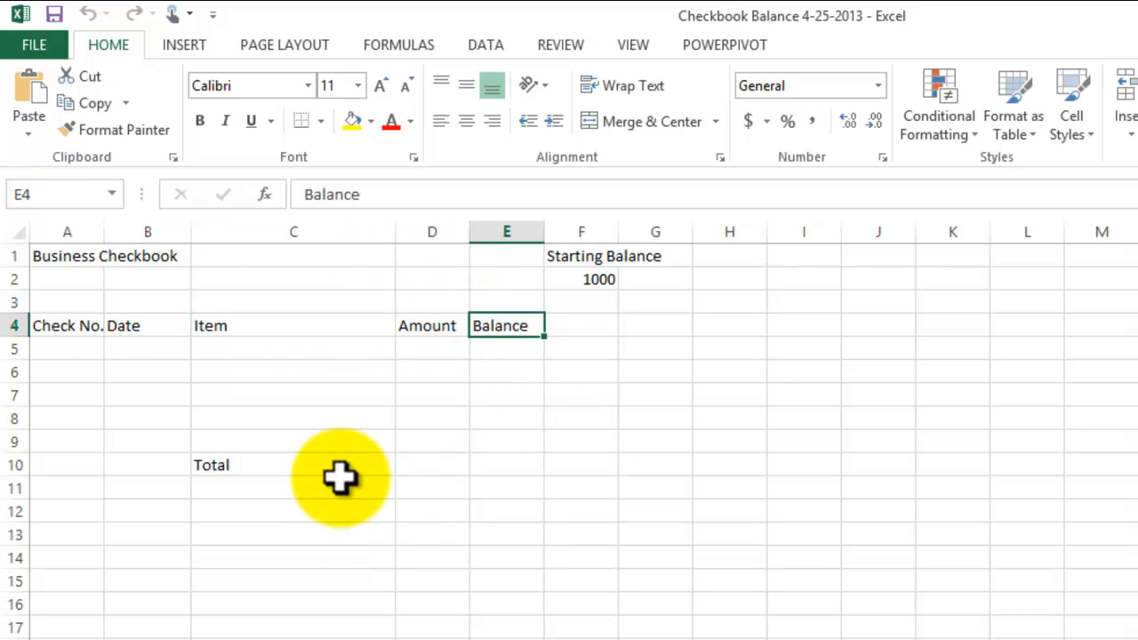
left_click(238, 465)
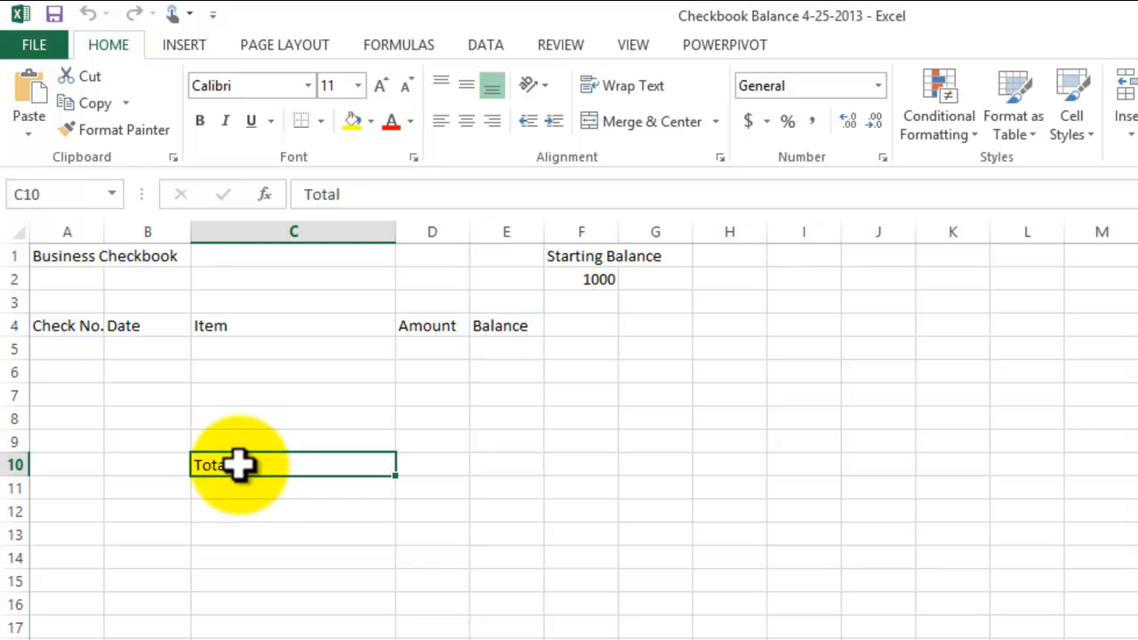
- Enter the check numbers 268, 269, 270, 273 and 274 in cells A5 through A9
left_click(82, 349)
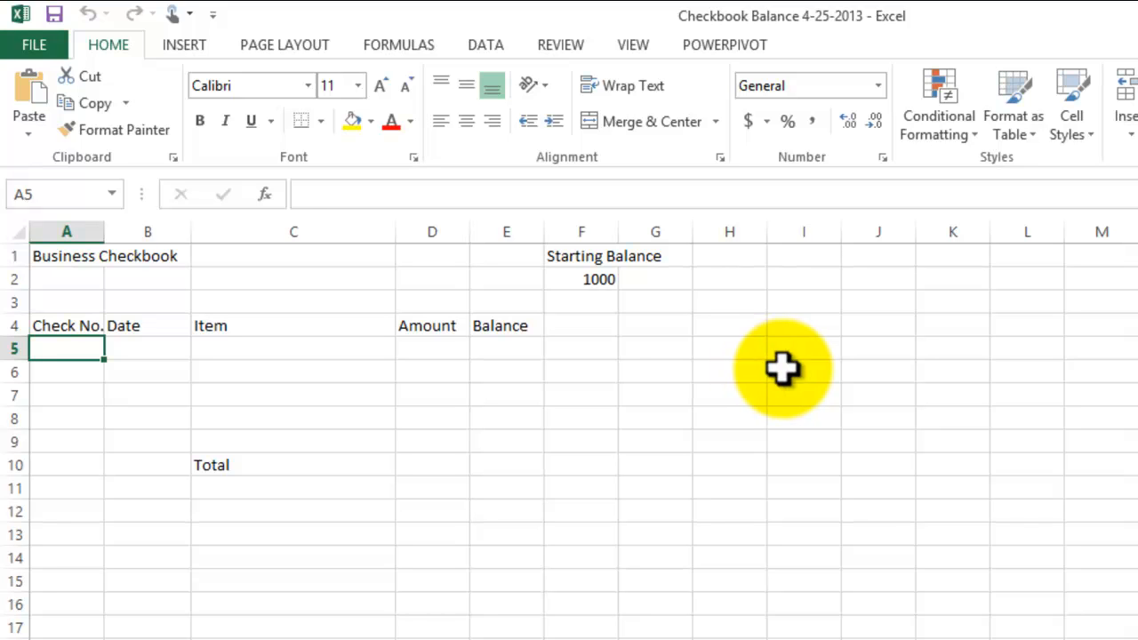
type("268")
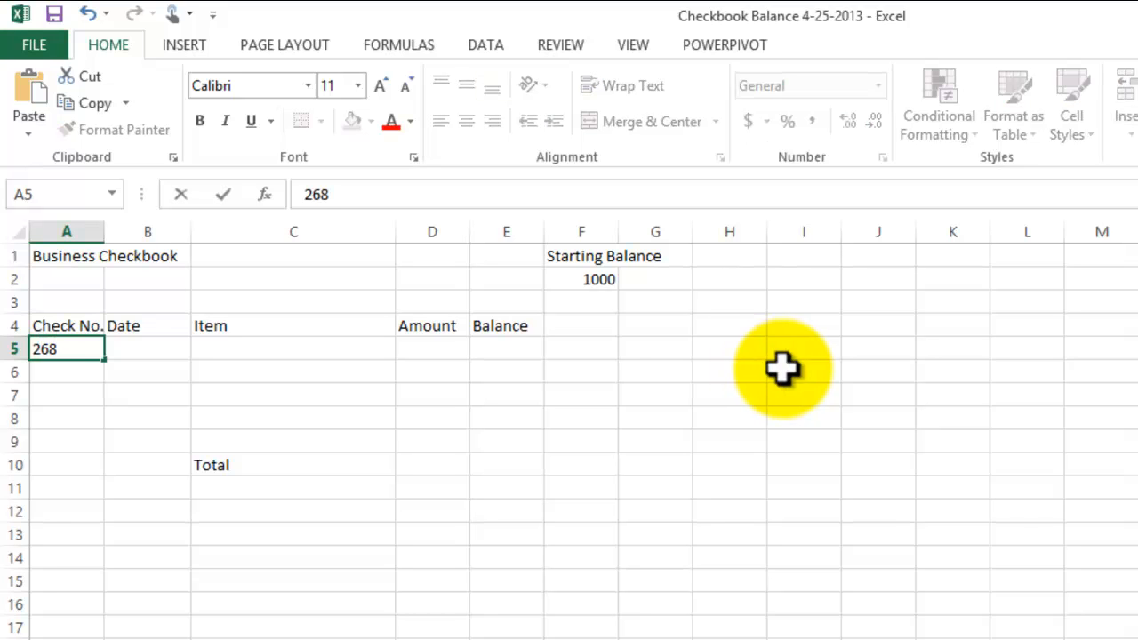
key("Return")
type("269")
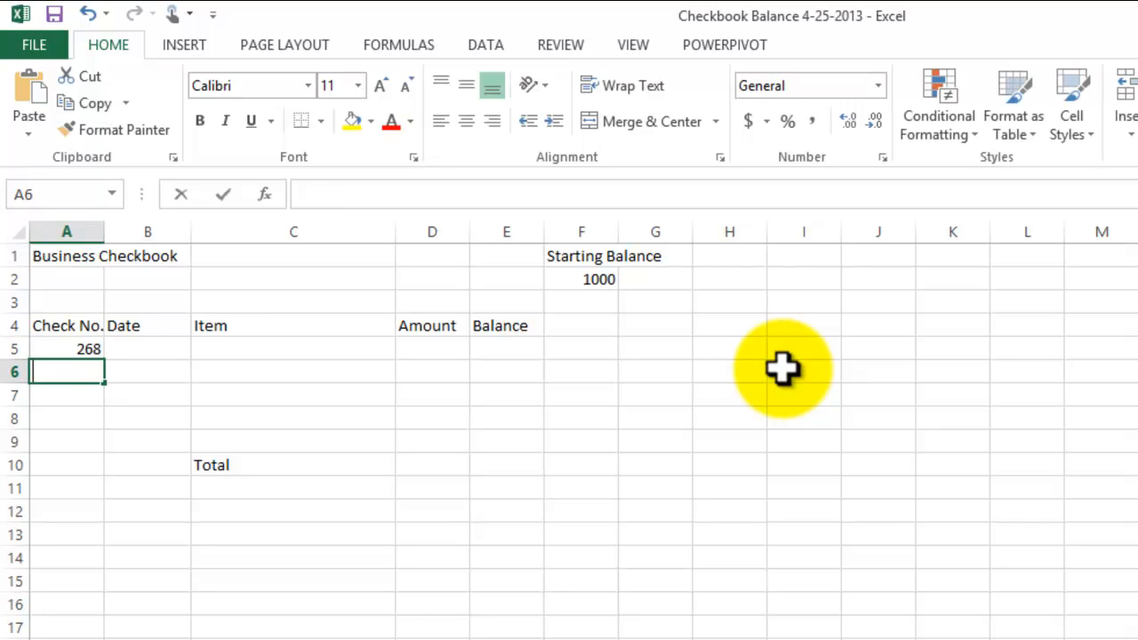
key("Return")
type("270")
key("Return")
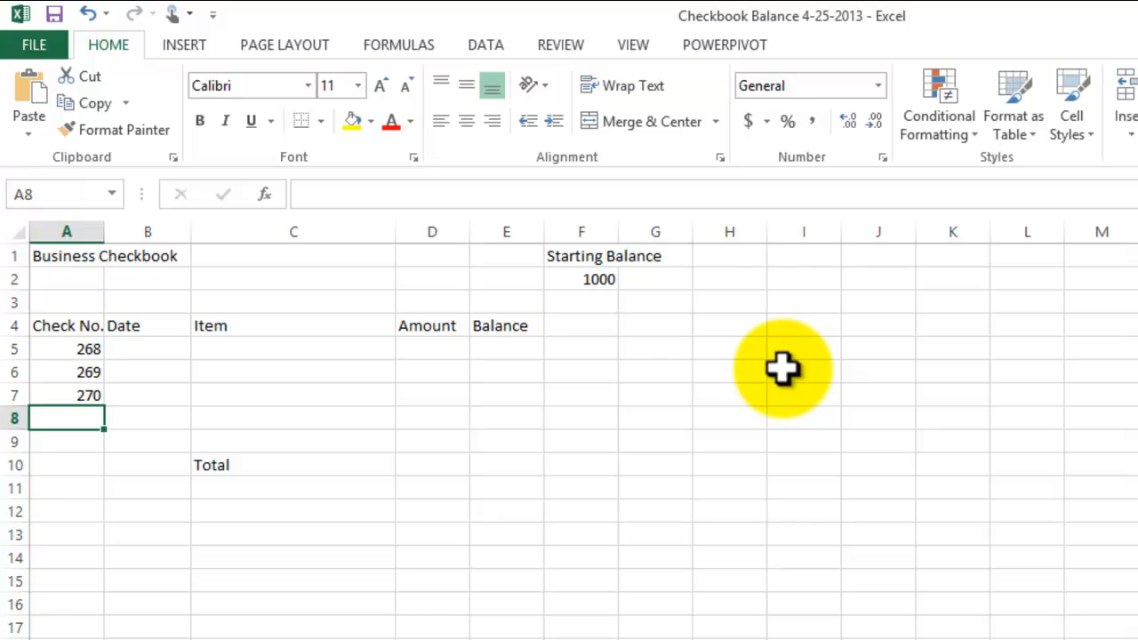
type("273")
key("Return")
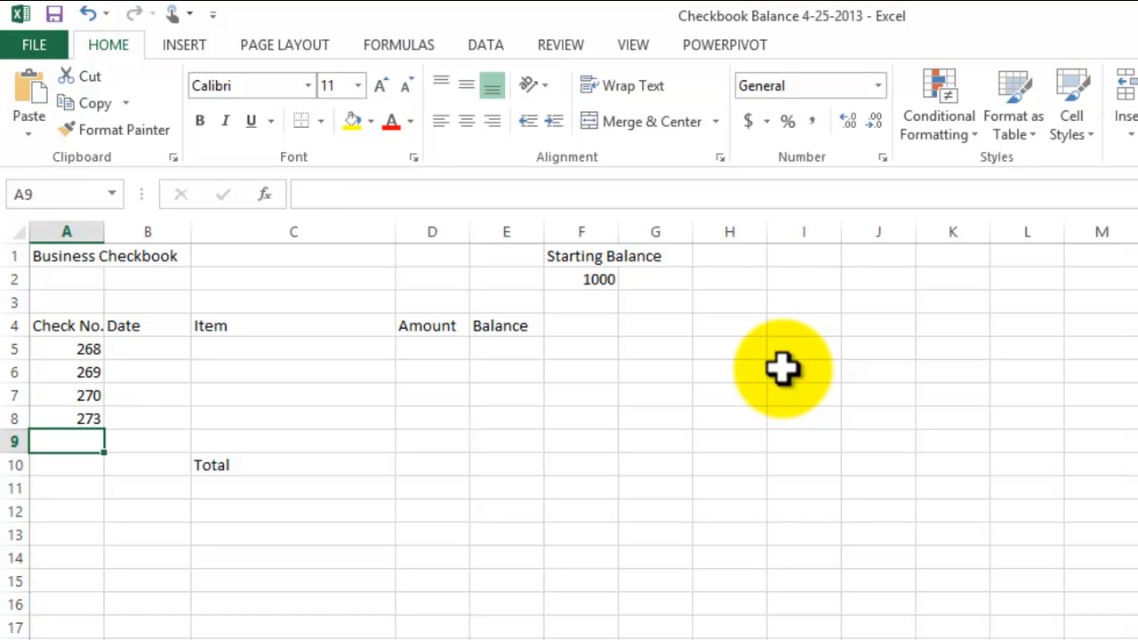
type("2")
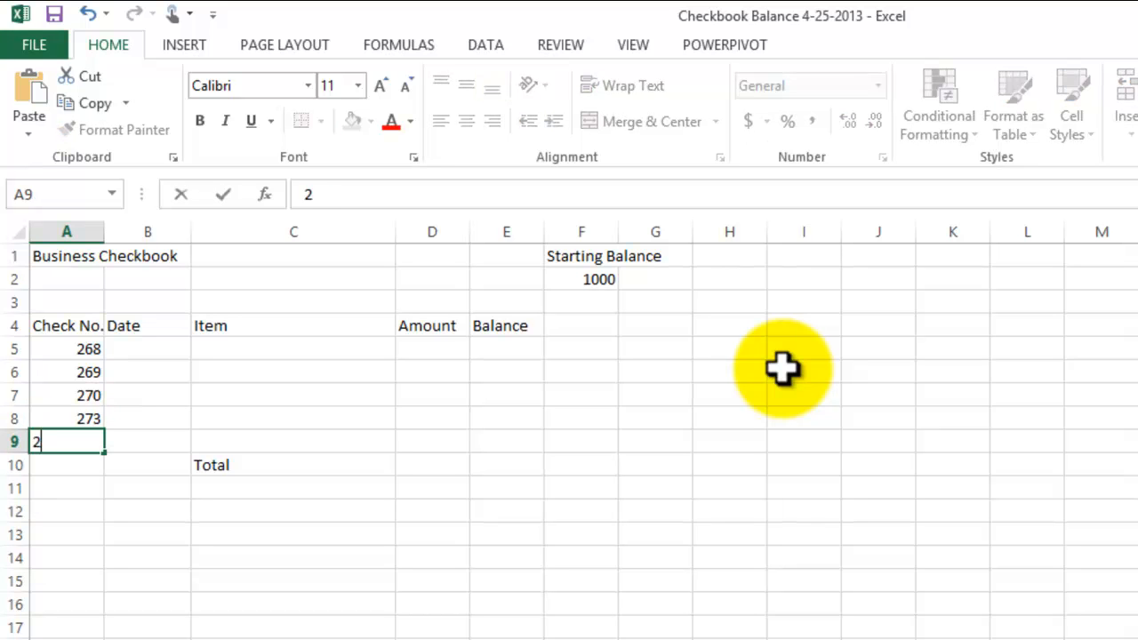
type("74")
key("Return")
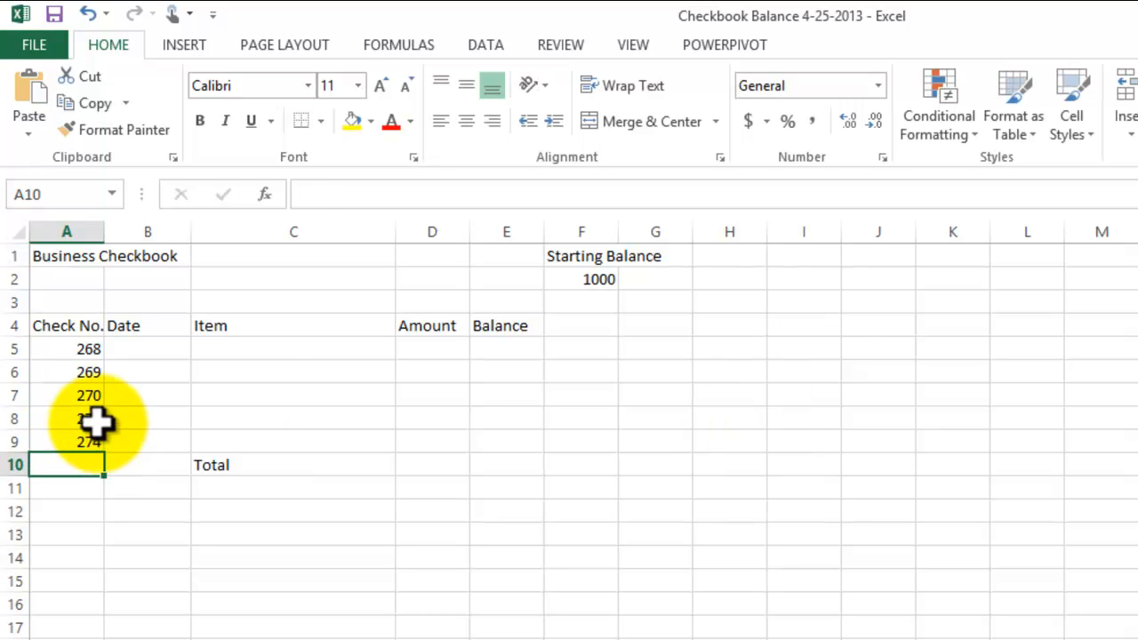
- Enter the date 3-6-2013 for check 268 in cell B5
left_click(87, 348)
left_click(216, 607)
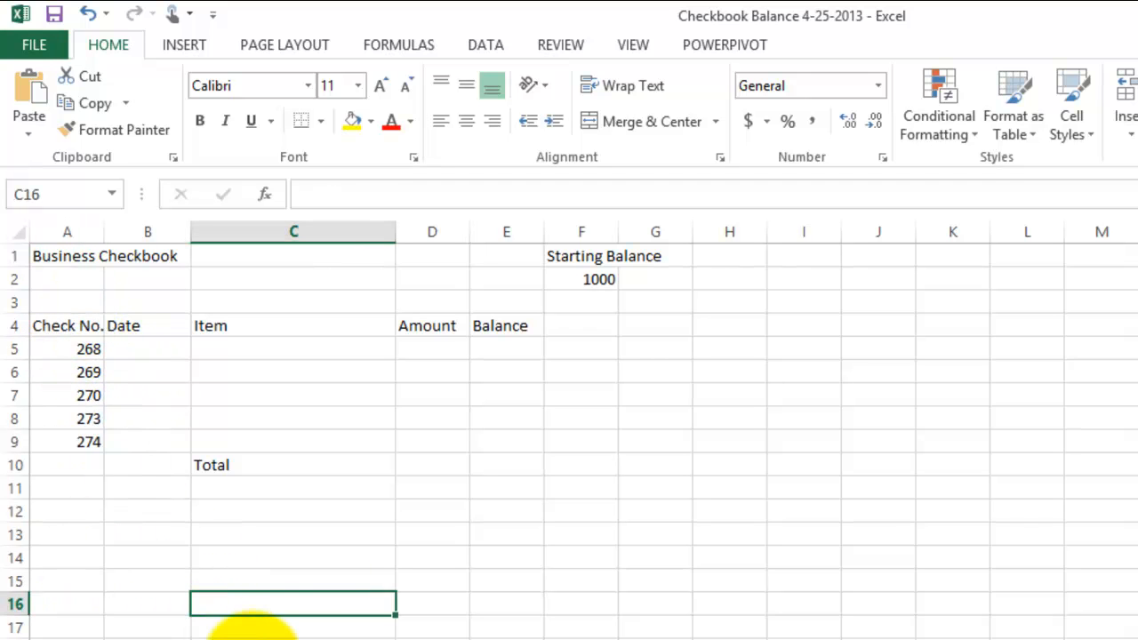
left_click(160, 351)
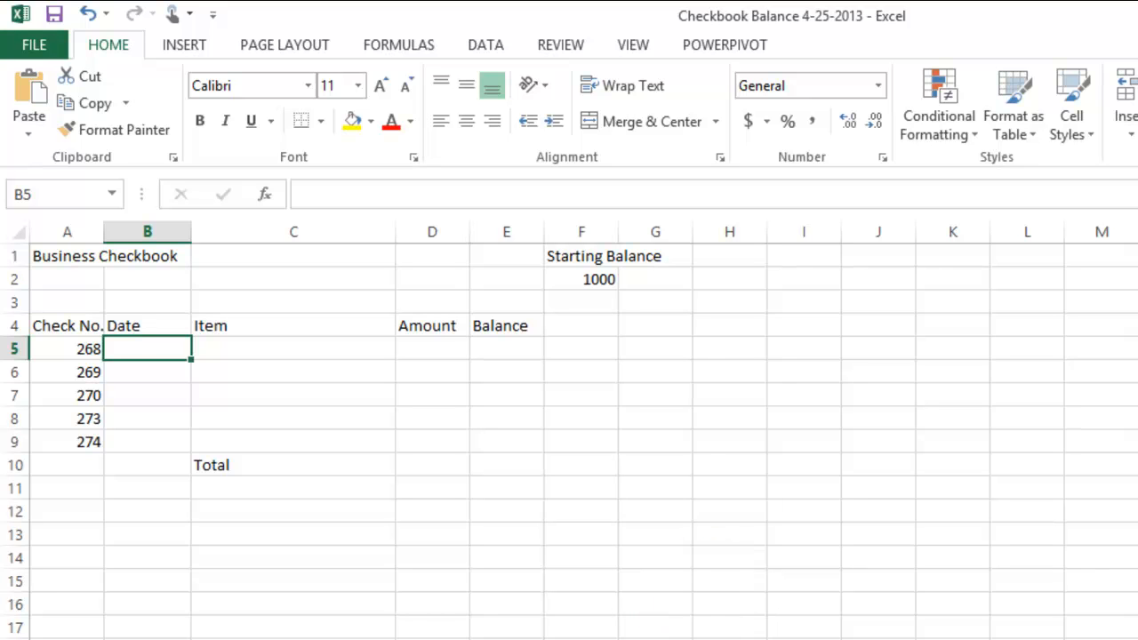
type("3-")
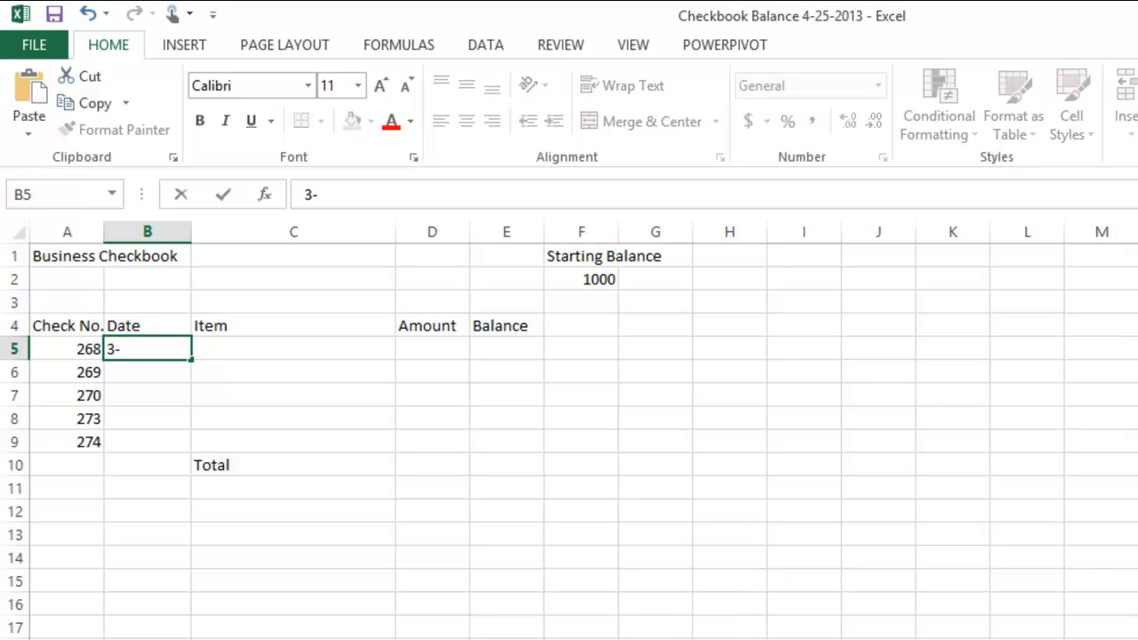
type("5")
key("BackSpace")
type("6-2013")
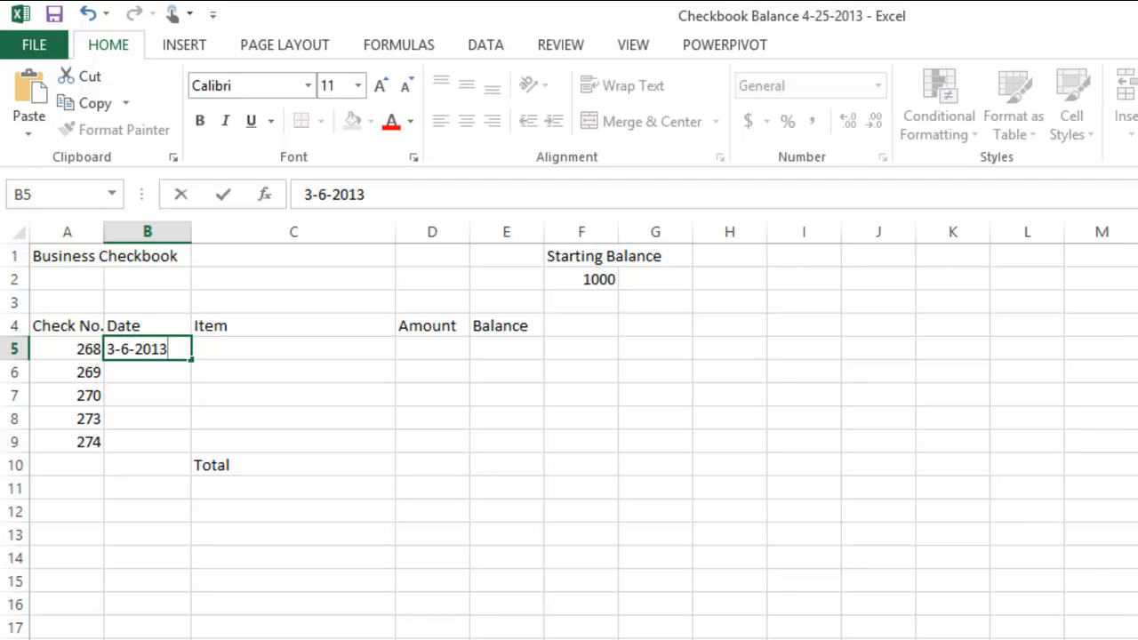
key("Return")
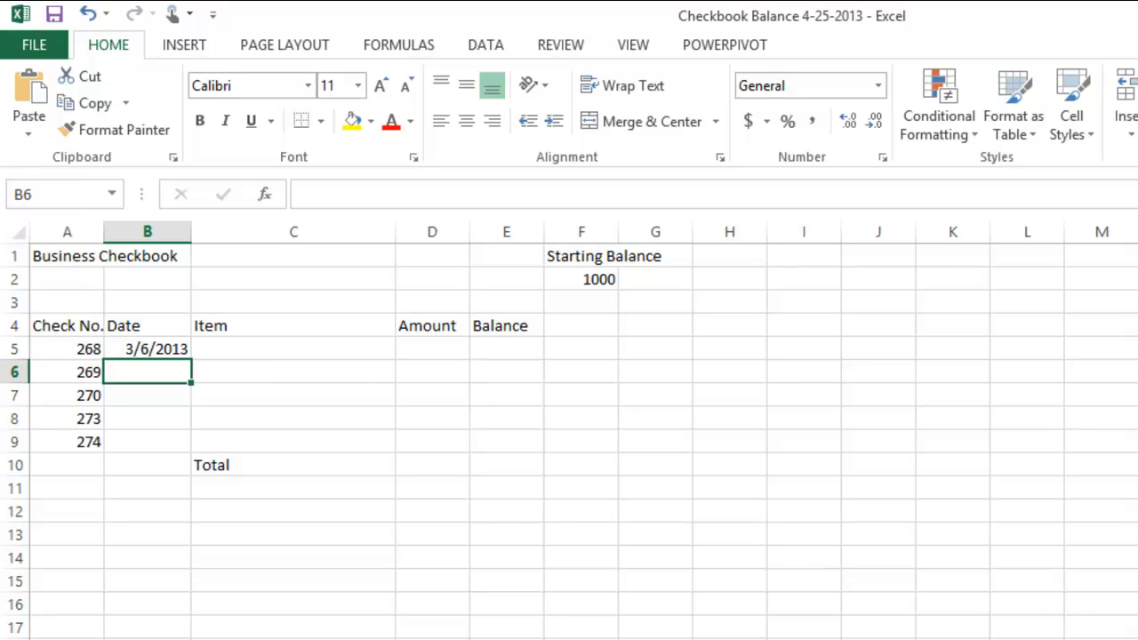
- Enter the date 3-7-2013 for check 269 in cell B6
type("3")
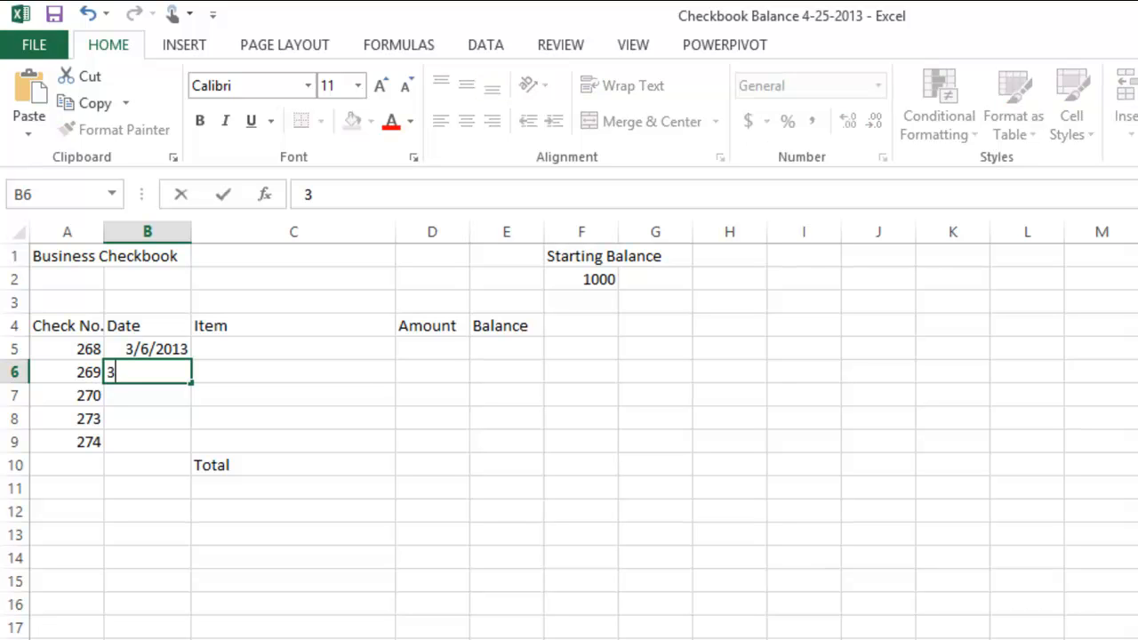
type("7-")
key("BackSpace")
key("BackSpace")
type("-7-2013")
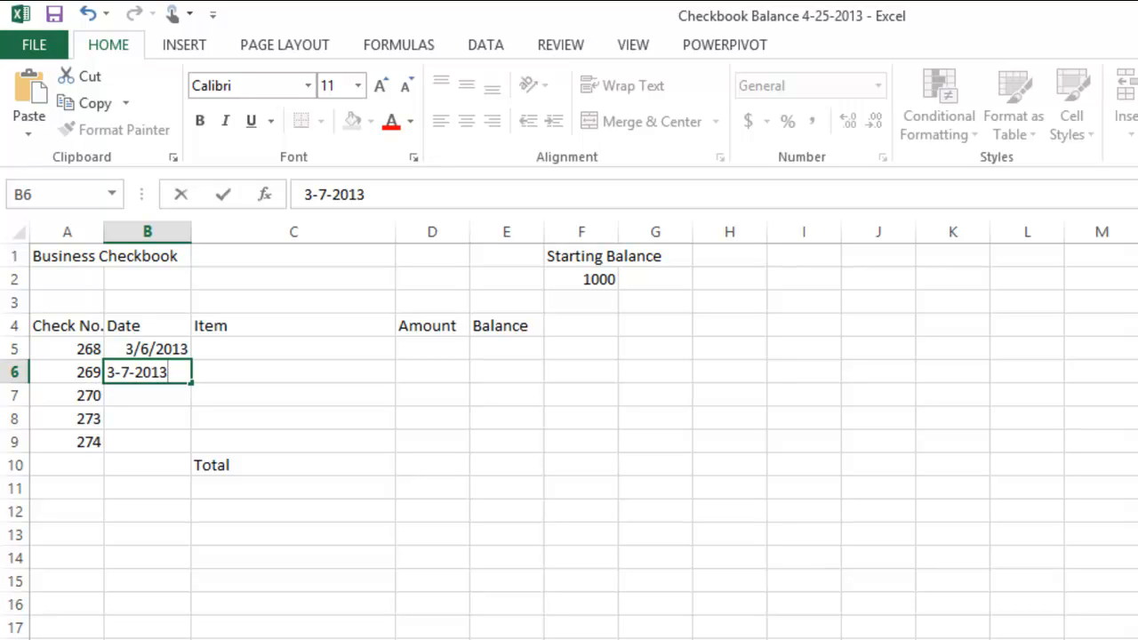
key("Return")
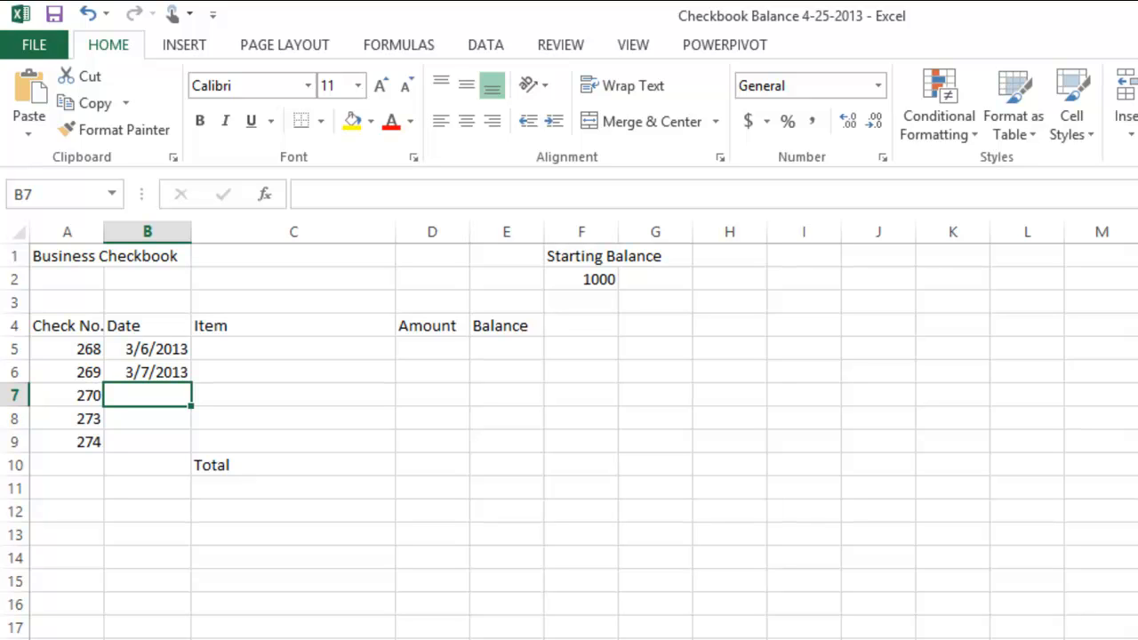
- Enter the dates 3-9-2013 and 3-10-2013 for checks 270 and 273 in cells B7 and B8
type("3")
type("9-2013")
key("Return")
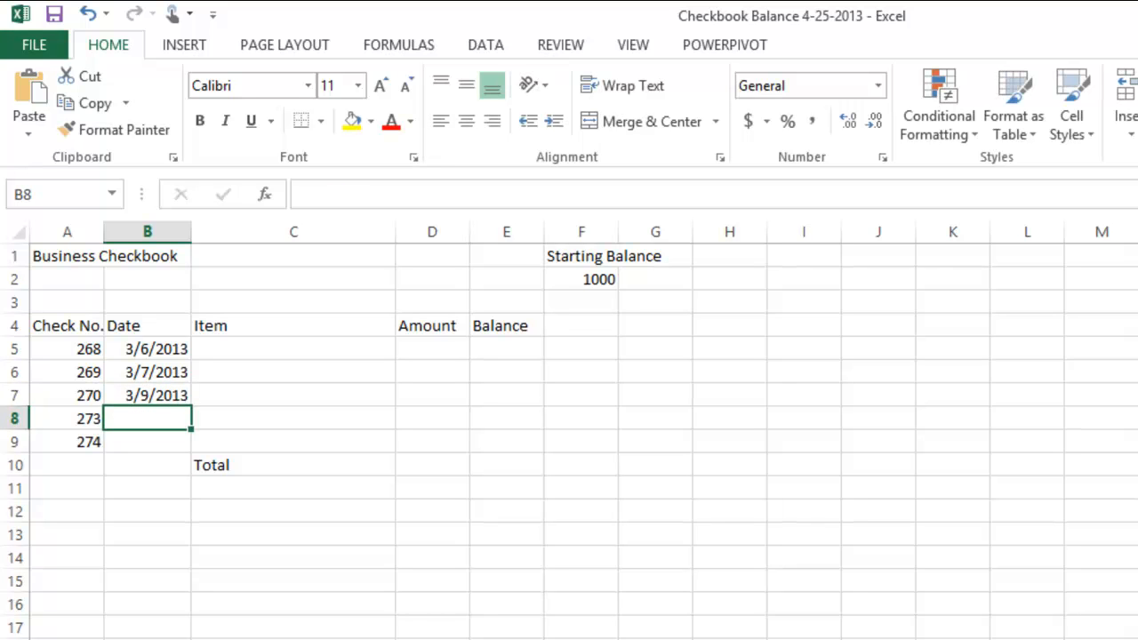
type("3-")
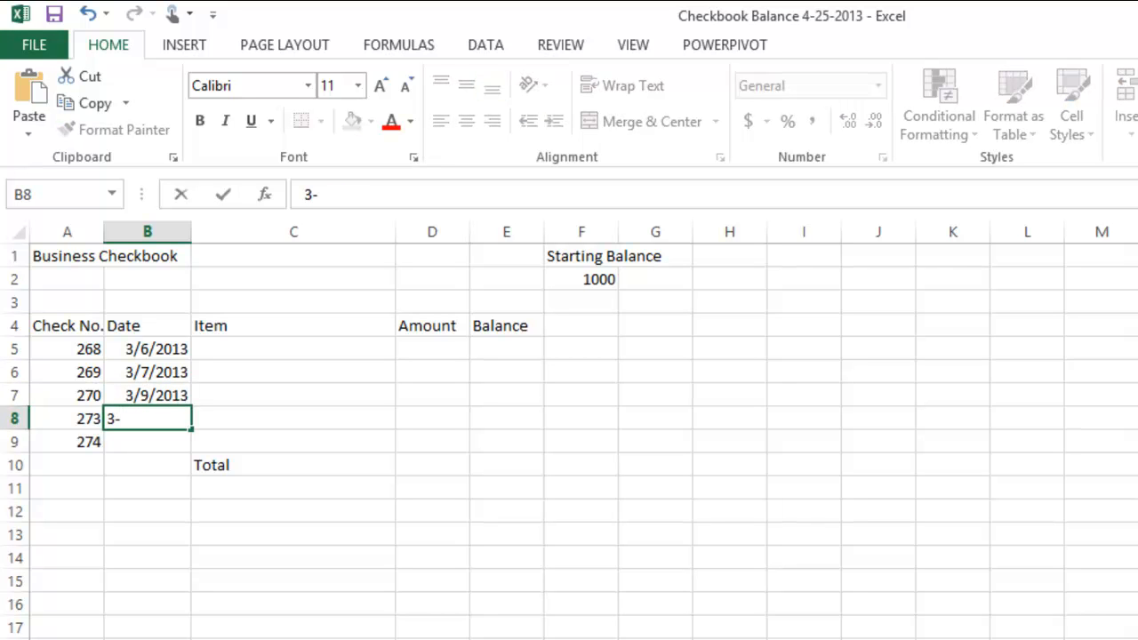
type("10-2013")
key("Return")
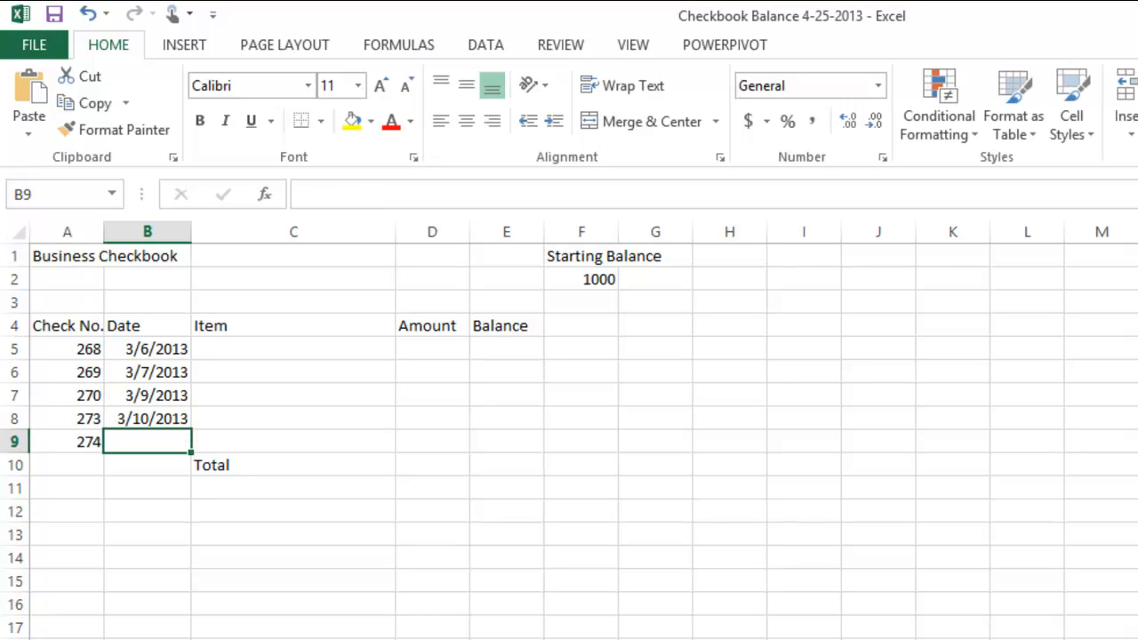
- Enter the date 3-12-2013 for check 274 in cell B9
type("3-12")
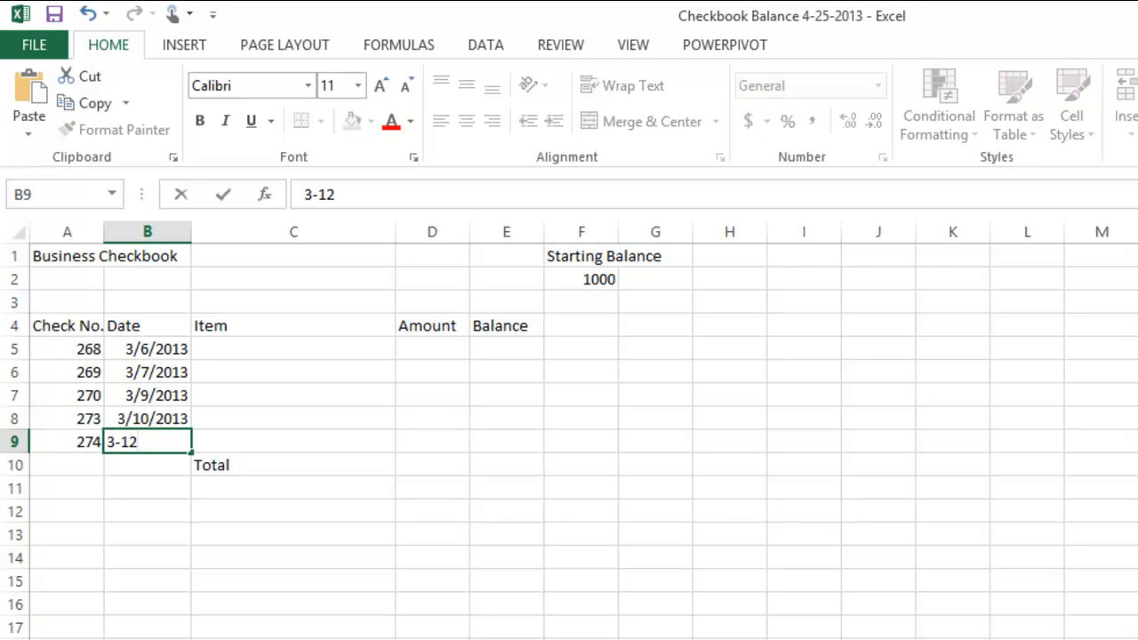
type("-")
type("2013")
key("Return")
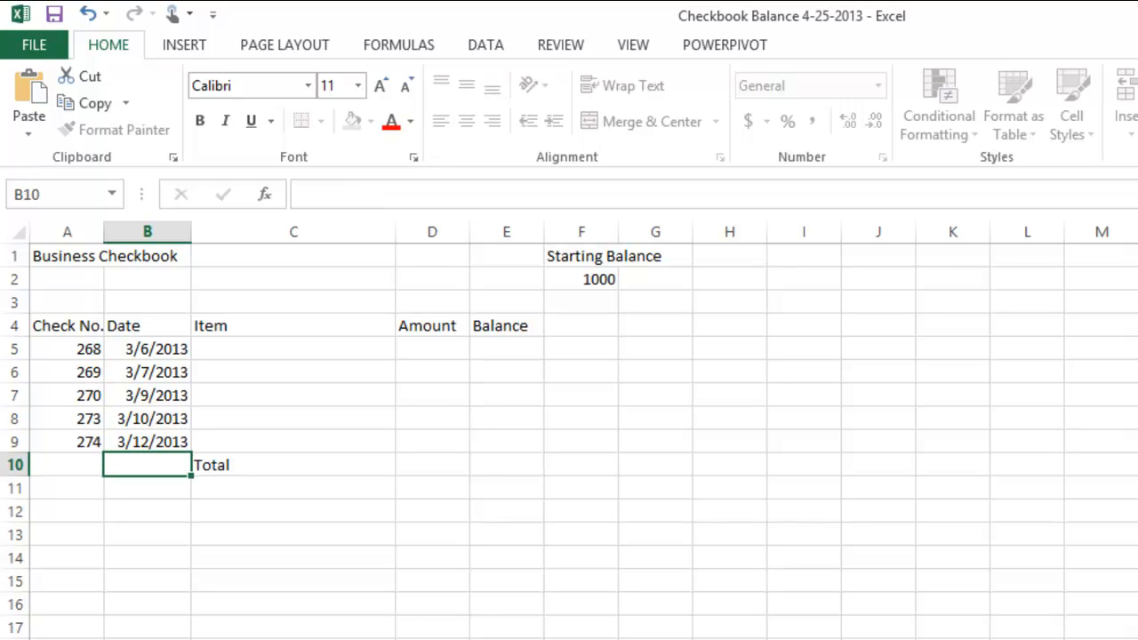
left_click(311, 539)
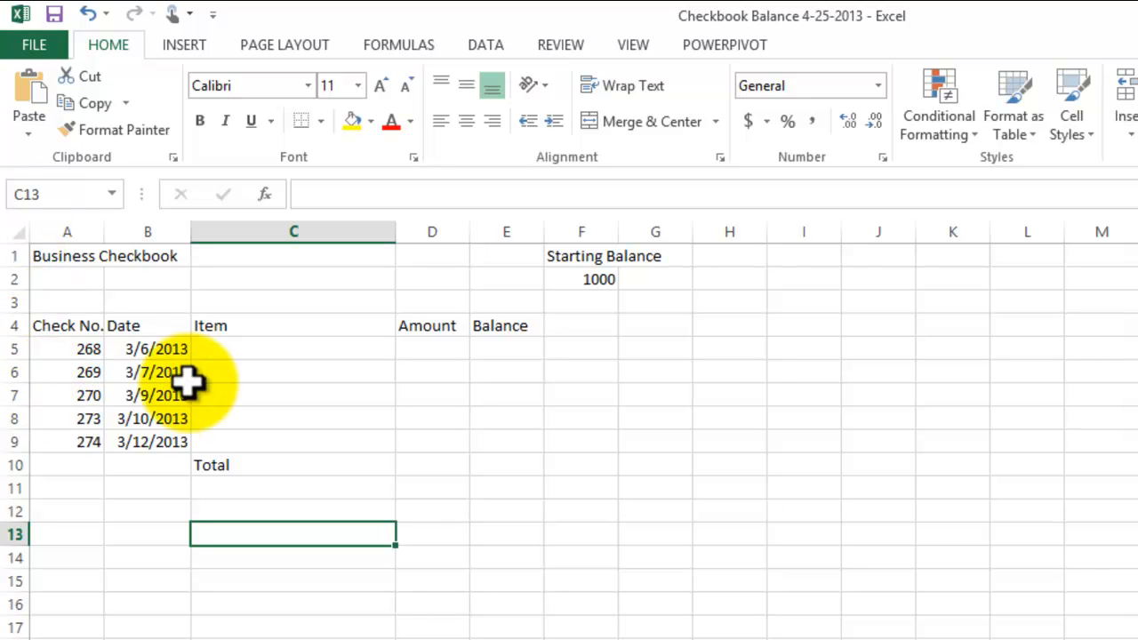
- Enter the items Best Buy and Von's for checks 268 and 269 in cells C5 and C6
left_click(280, 349)
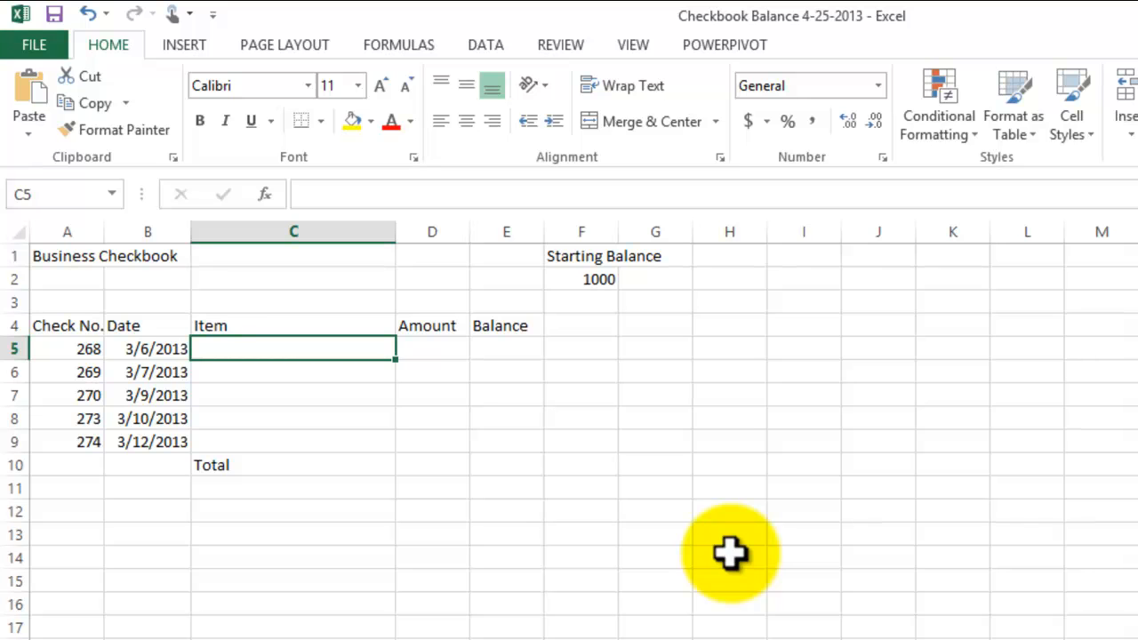
type("Best Buy")
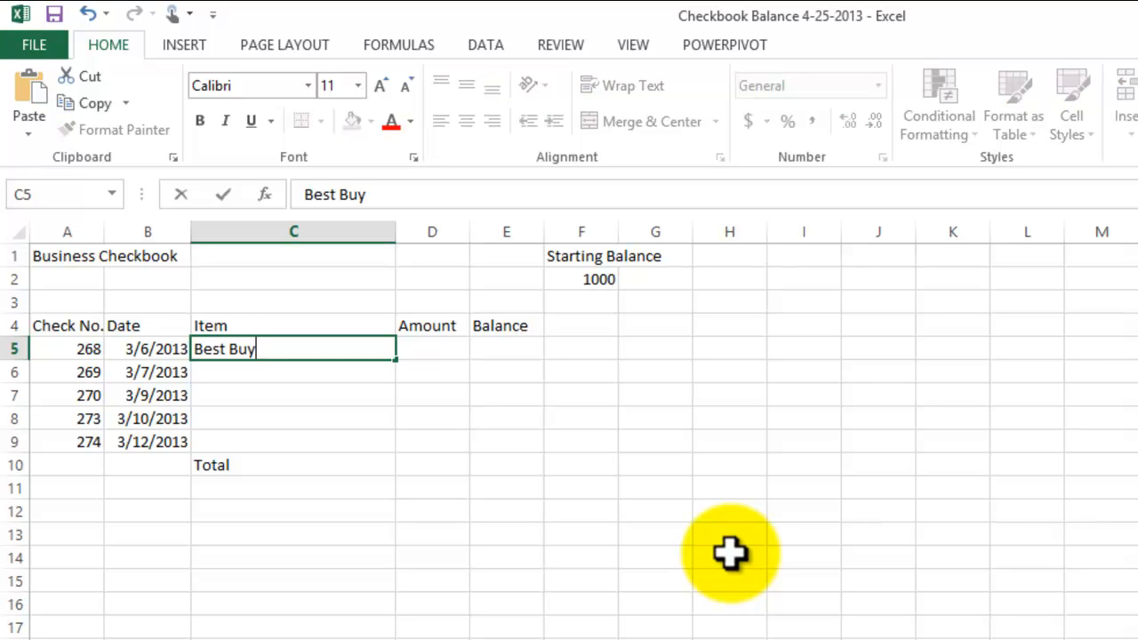
key("Return")
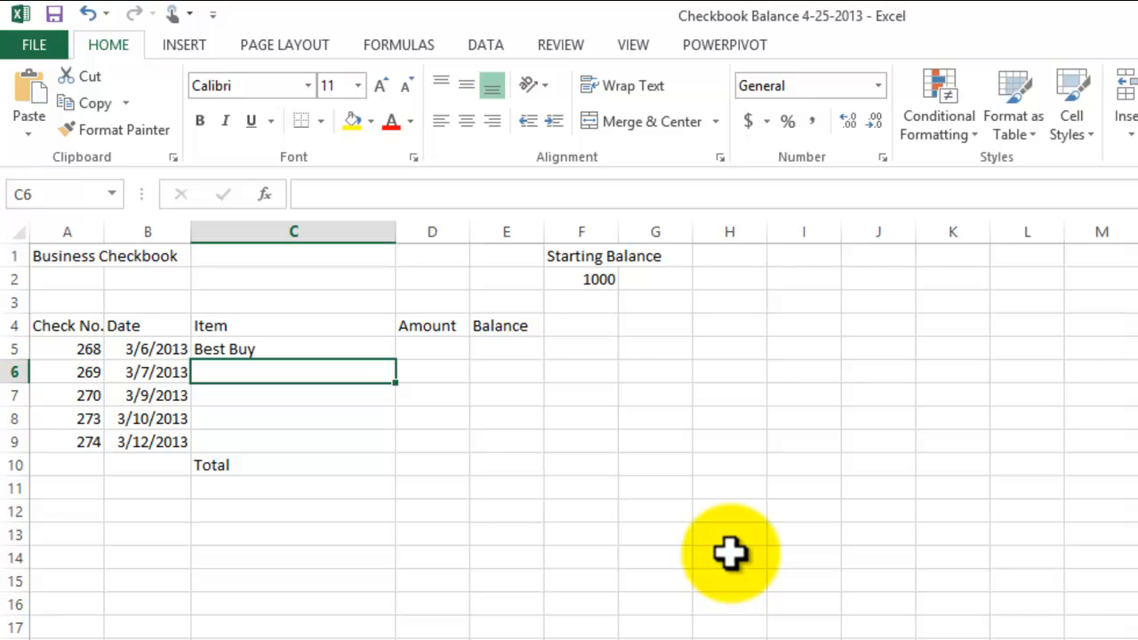
type("Von")
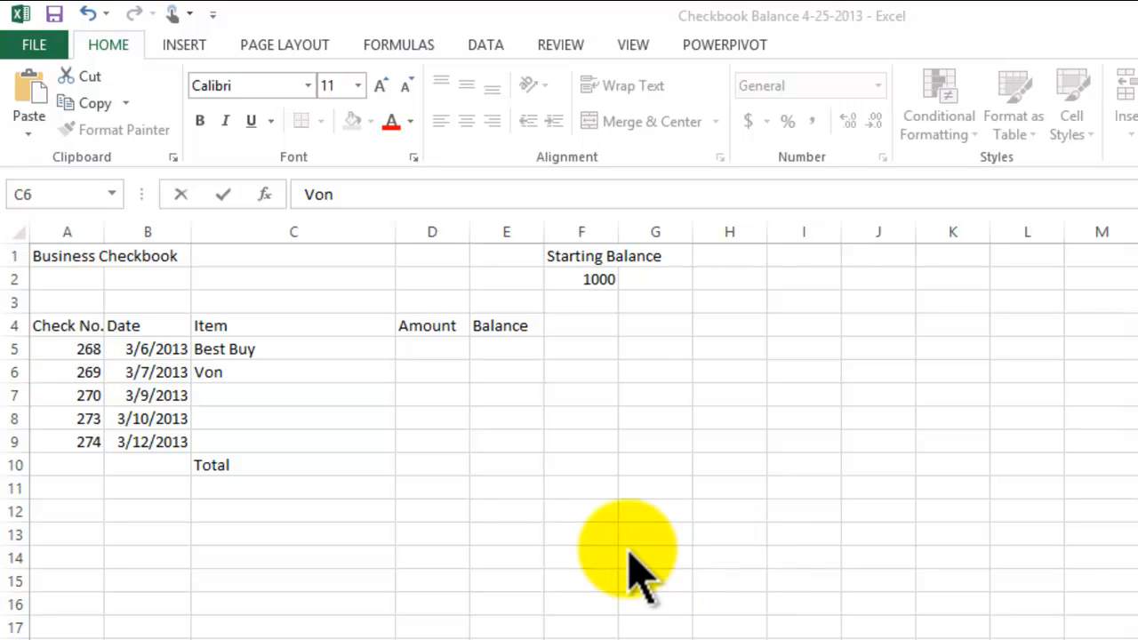
type("'s")
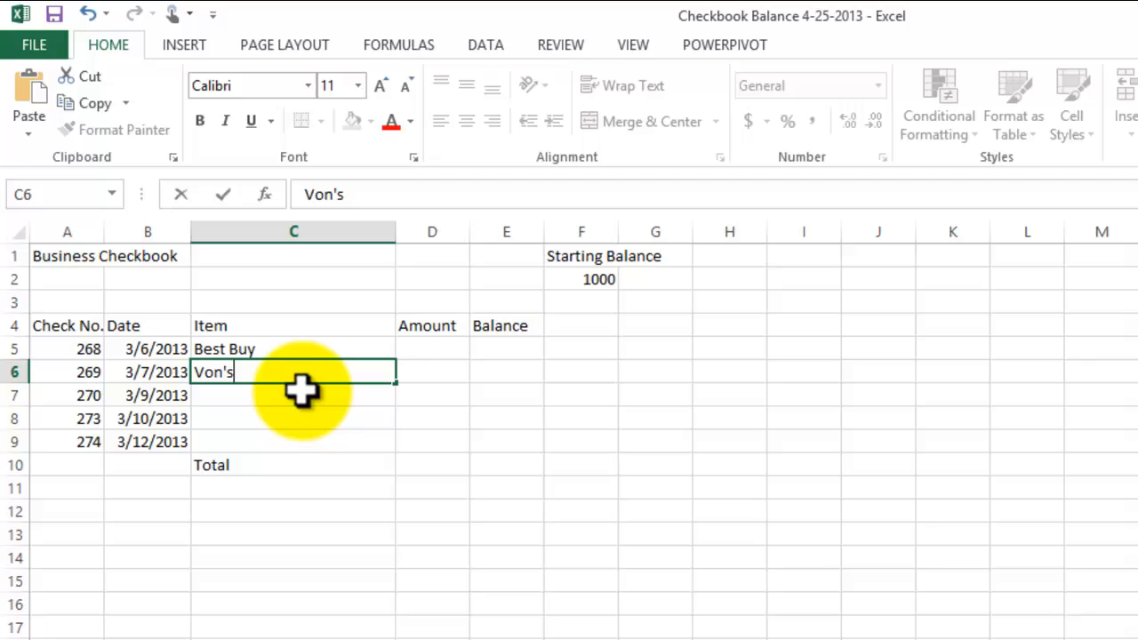
key("Return")
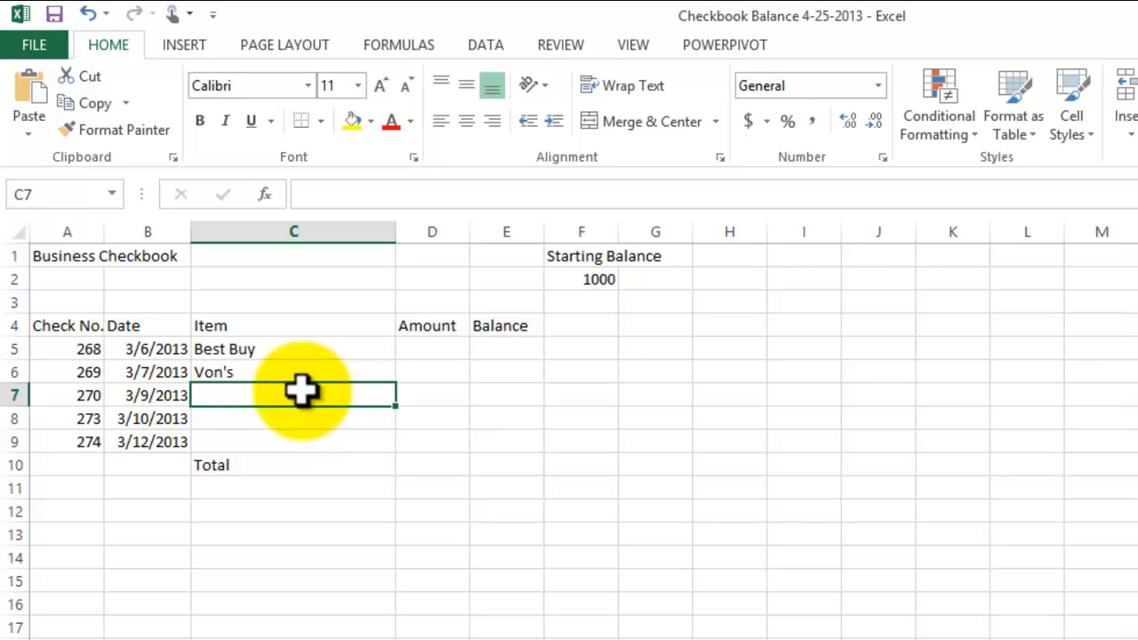
- Enter the items Fry's and Sears for checks 270 and 273 in cells C7 and C8
type("Fry")
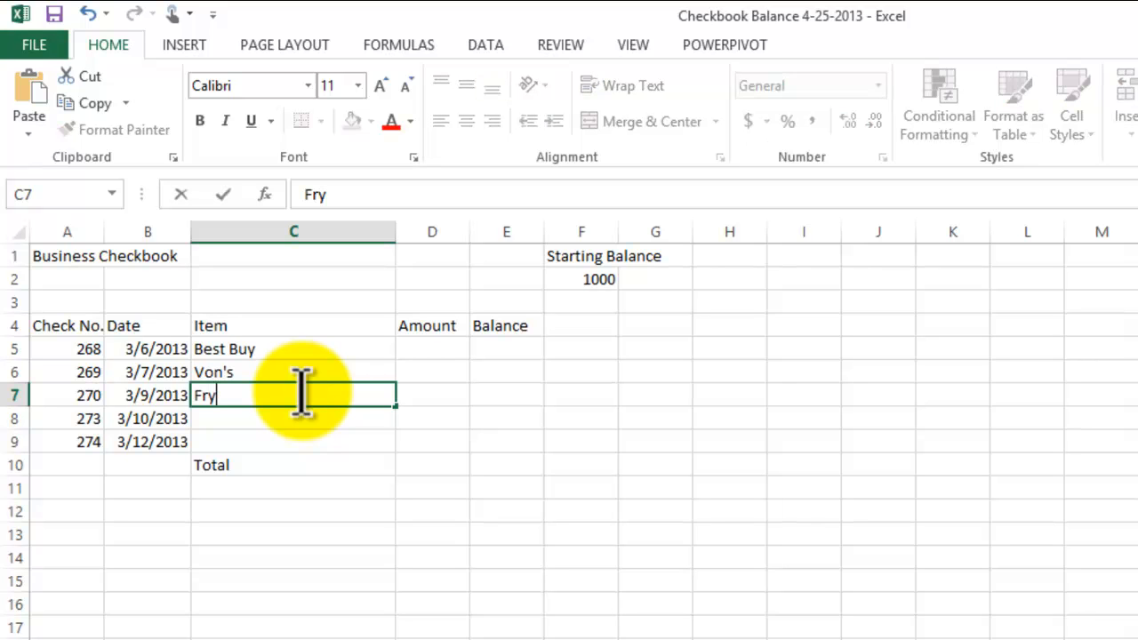
type("'s")
key("Return")
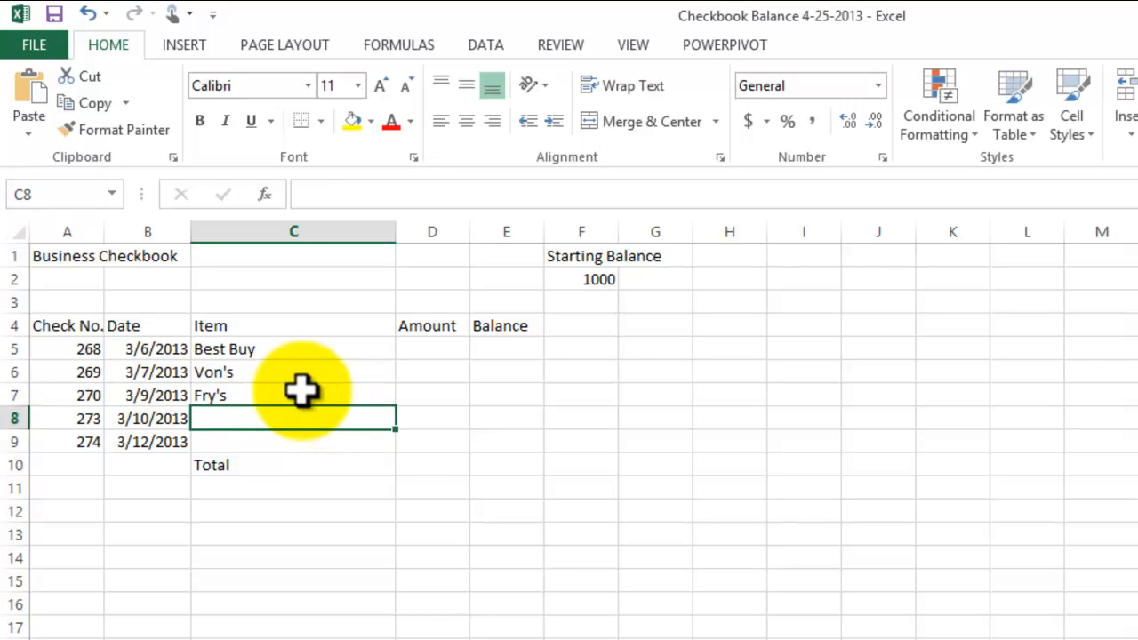
type("Sears")
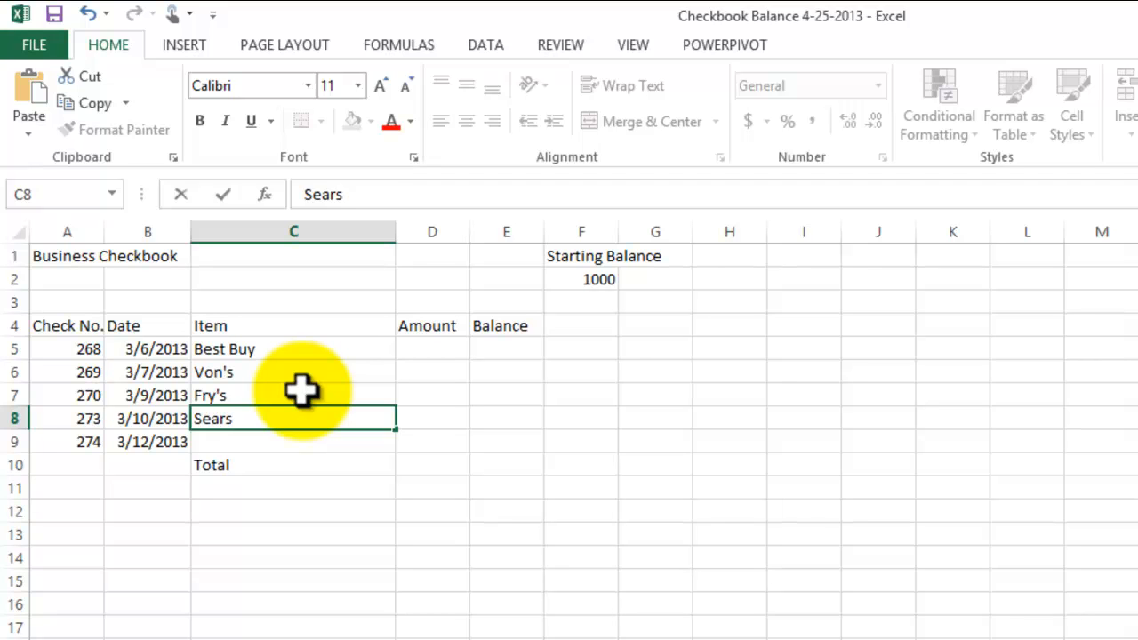
key("Return")
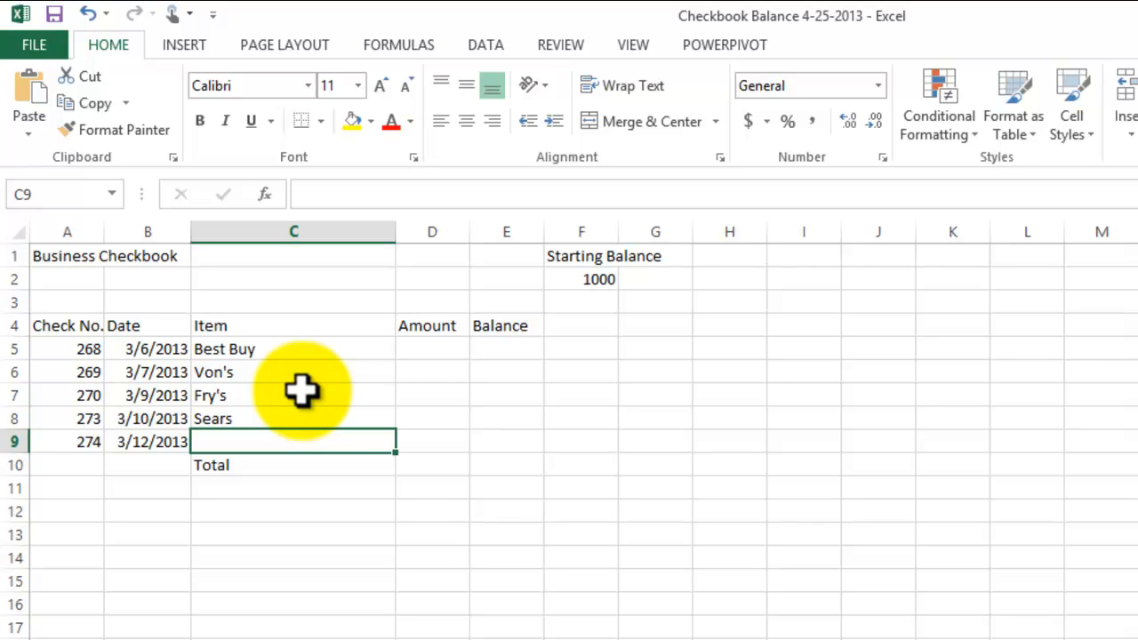
- Enter the item Associates Lunch for check 274 in cell C9
type("Di")
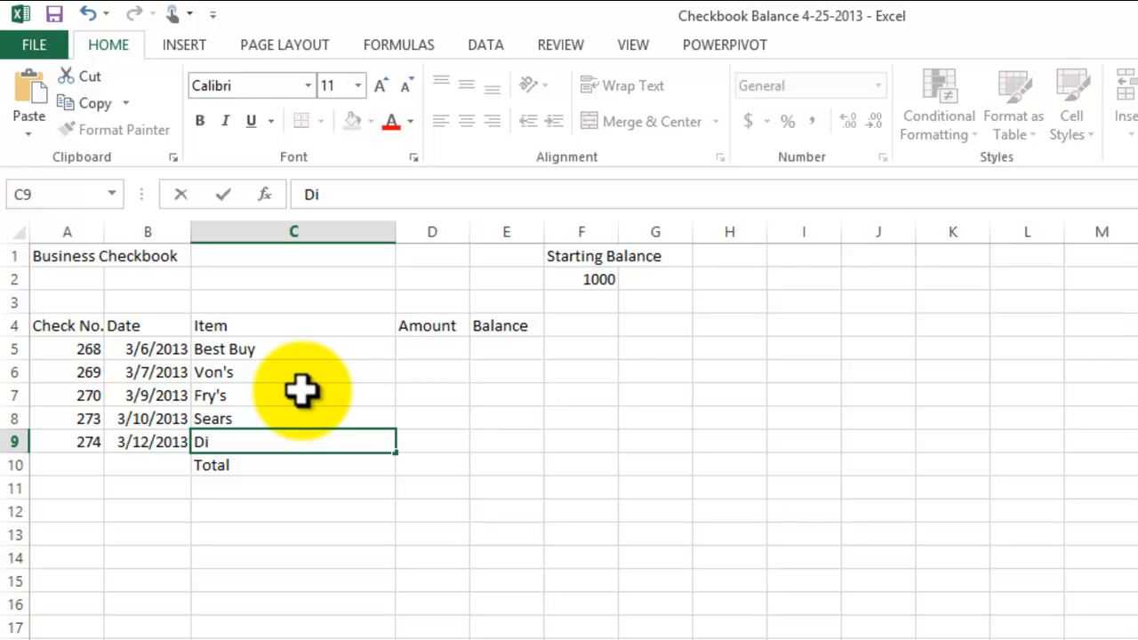
key("BackSpace")
key("BackSpace")
type("Associates Lunch")
key("Return")
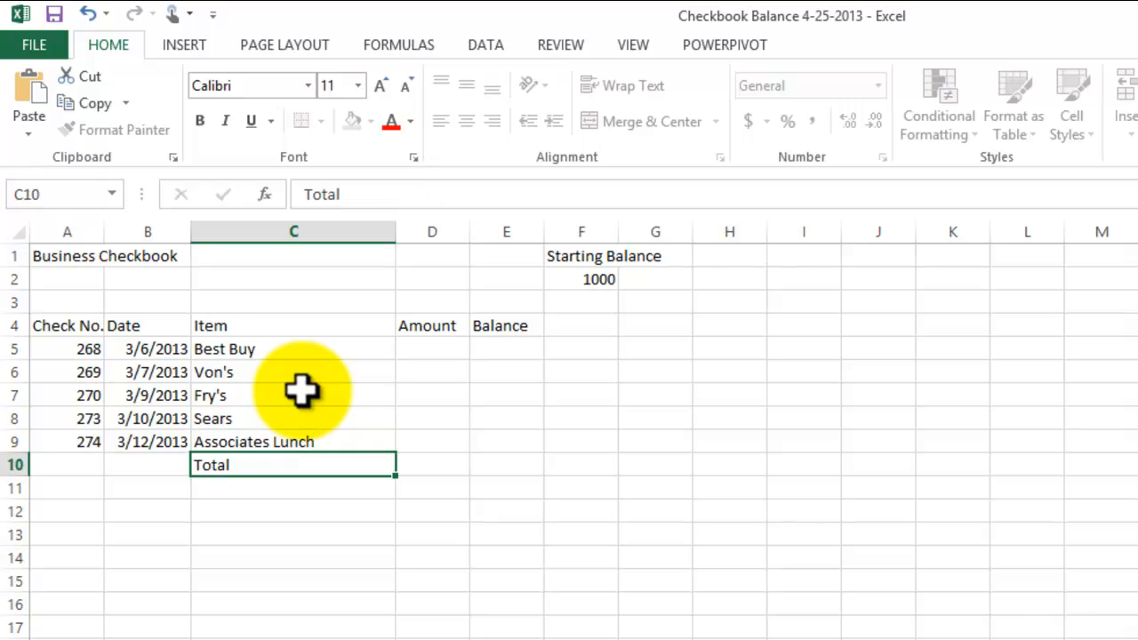
left_click(538, 580)
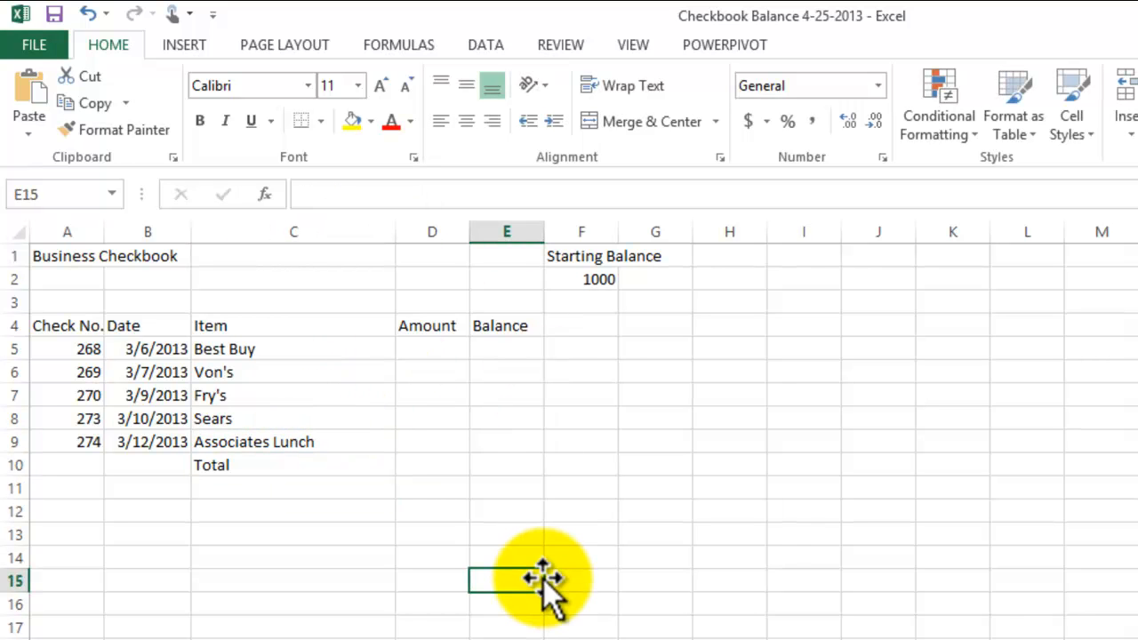
- Enter the amounts 126.78 for Best Buy and 63.41 for Von's in cells D5 and D6
left_click(434, 355)
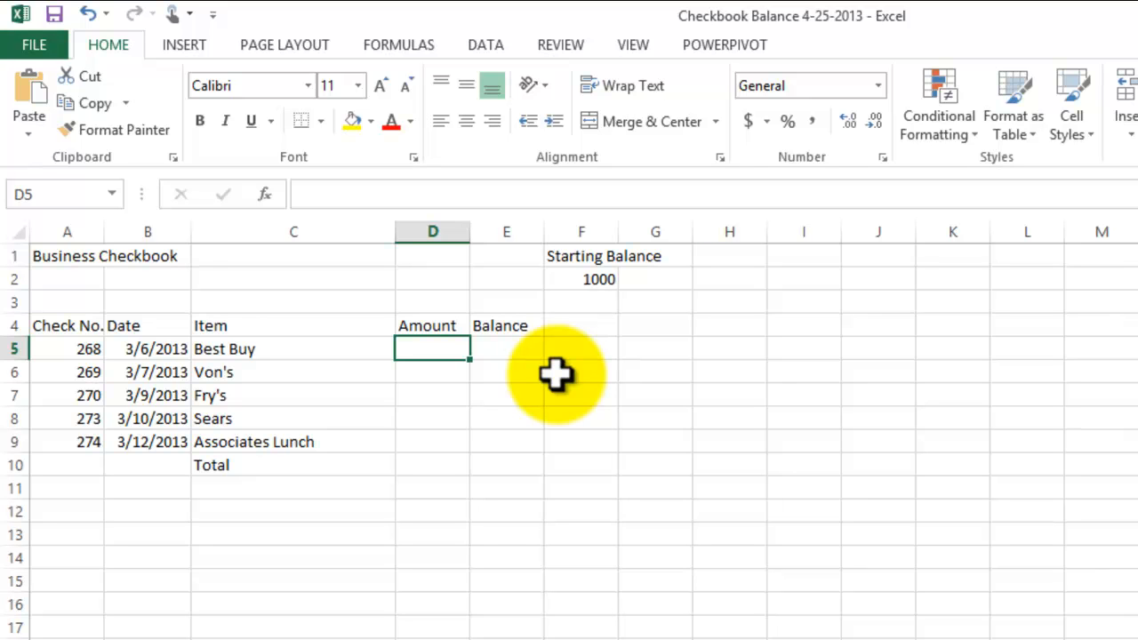
type("126")
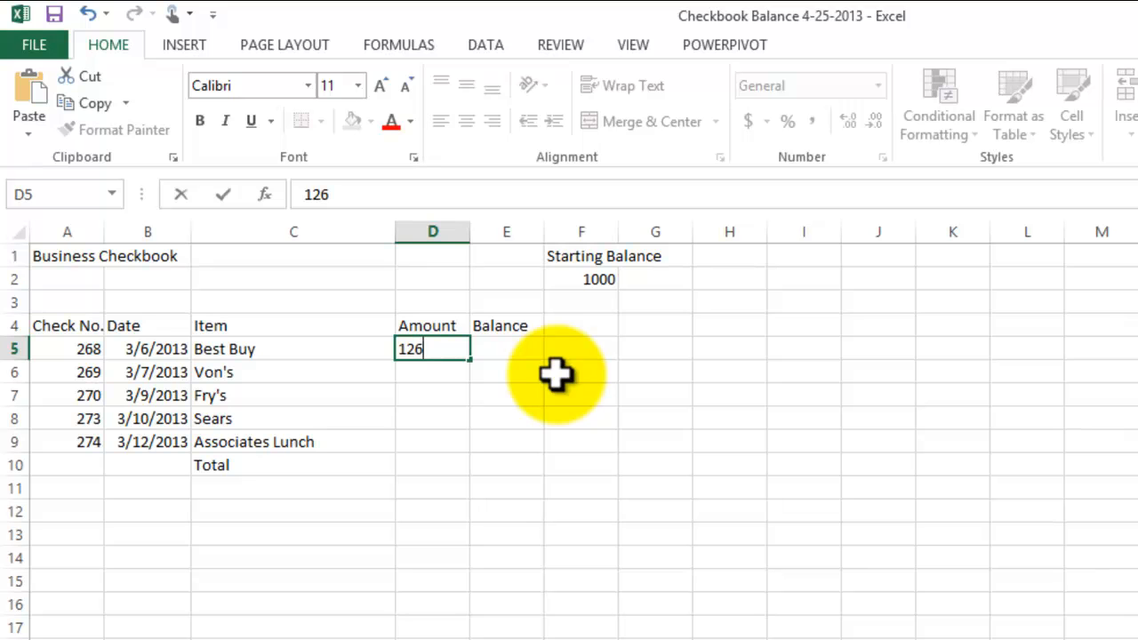
type(".78")
key("Return")
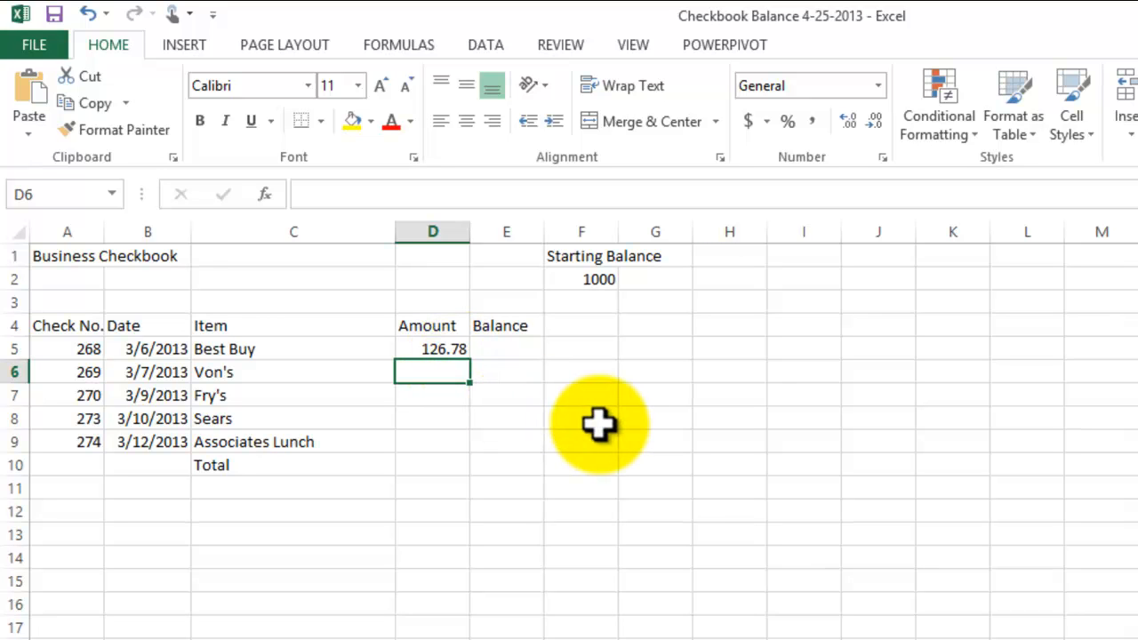
type("6")
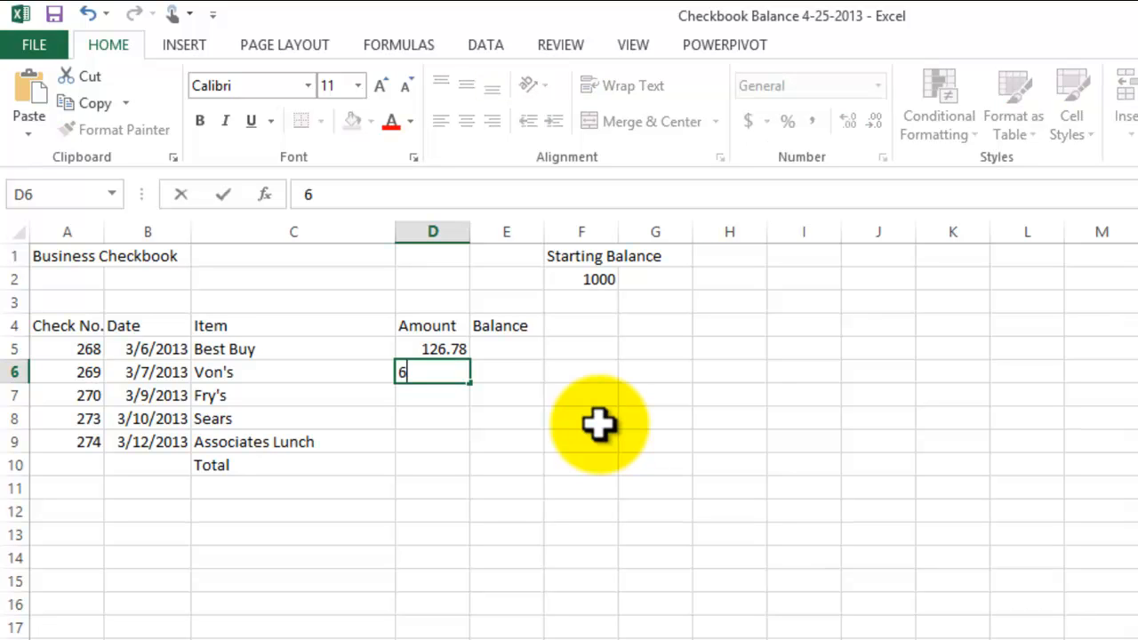
type("3.41")
key("Return")
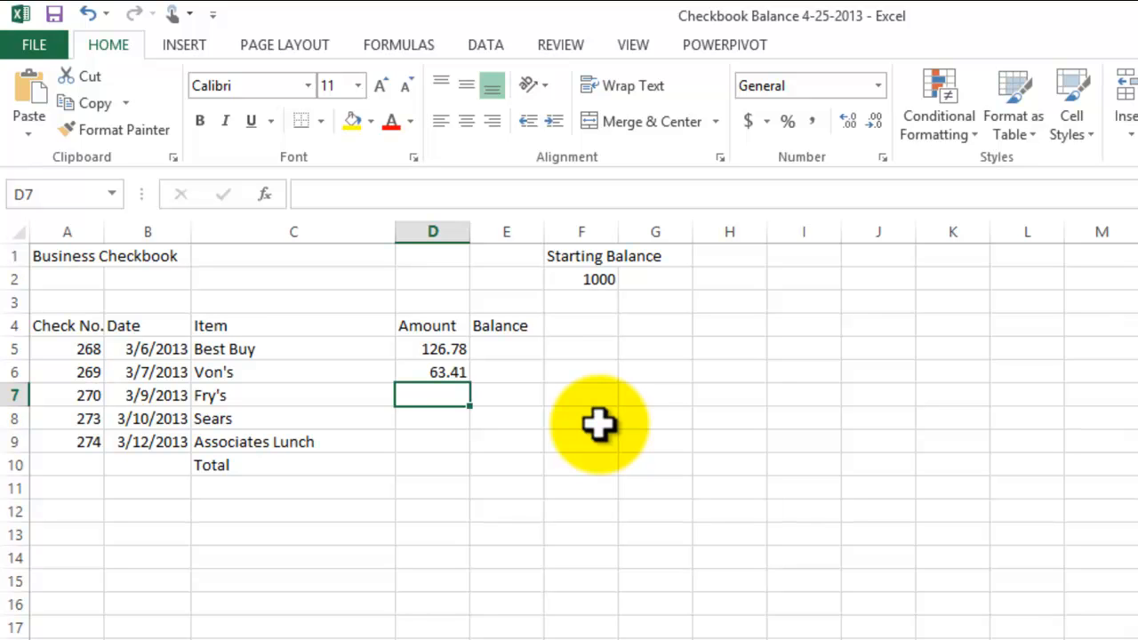
- Enter the amounts 129.99 for Fry's, 90.87 for Sears and 89.10 for Associates Lunch in cells D7 to D9
type("129.99")
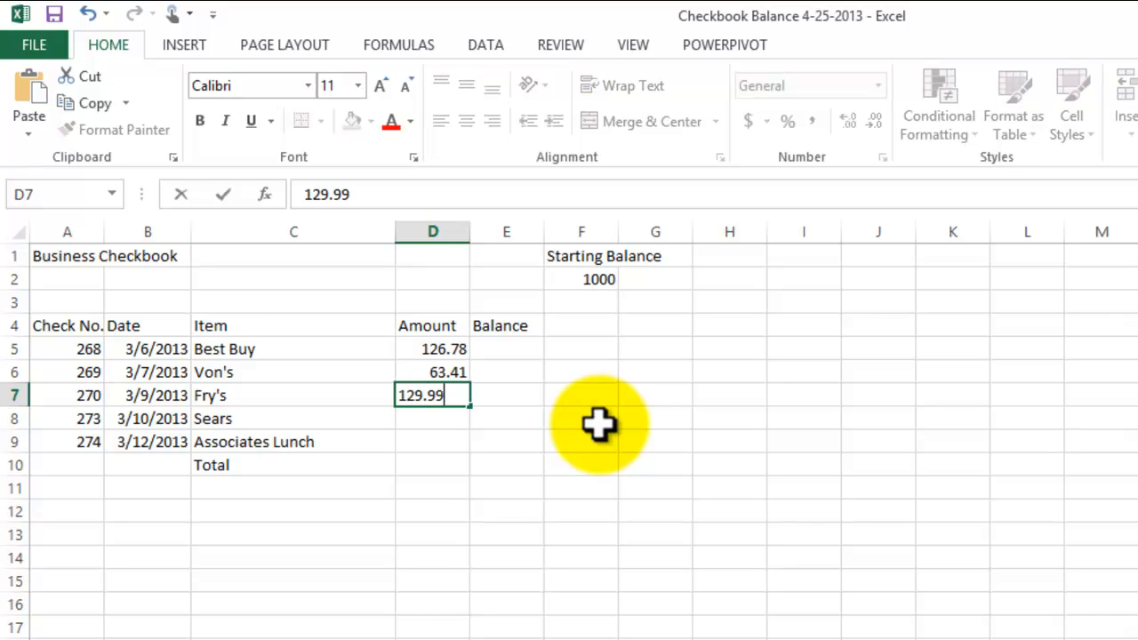
key("Return")
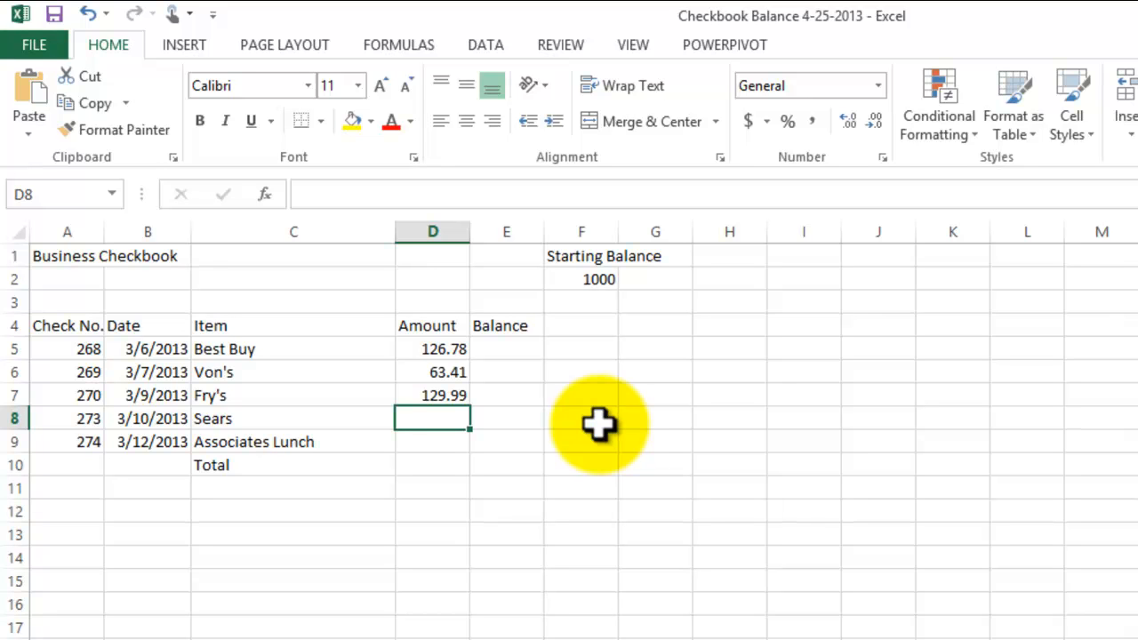
type("90.87")
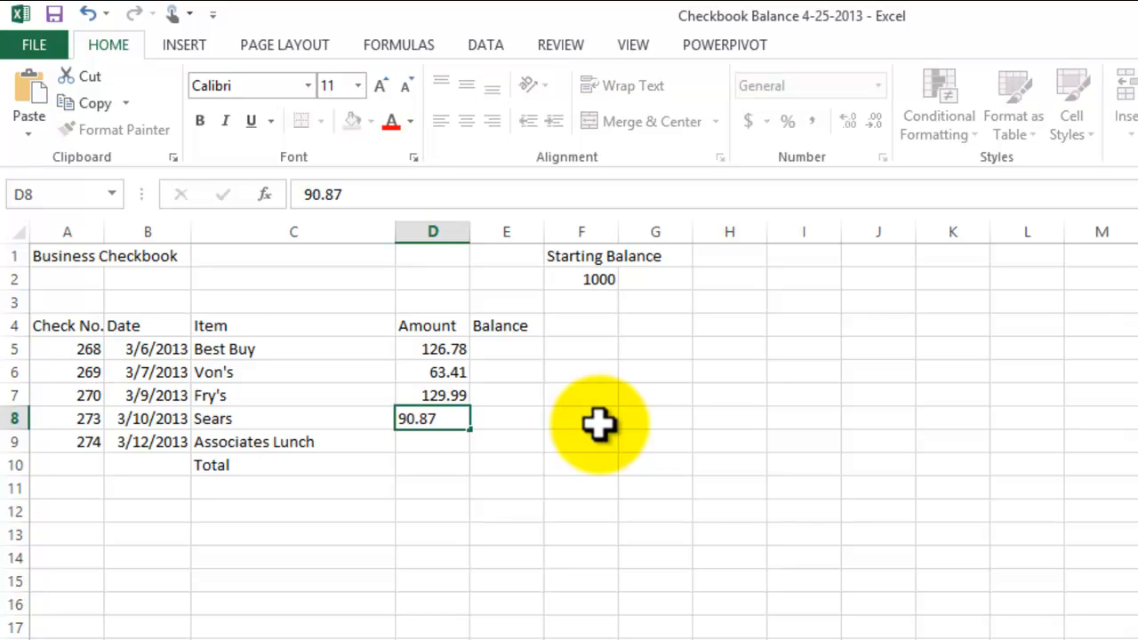
key("Return")
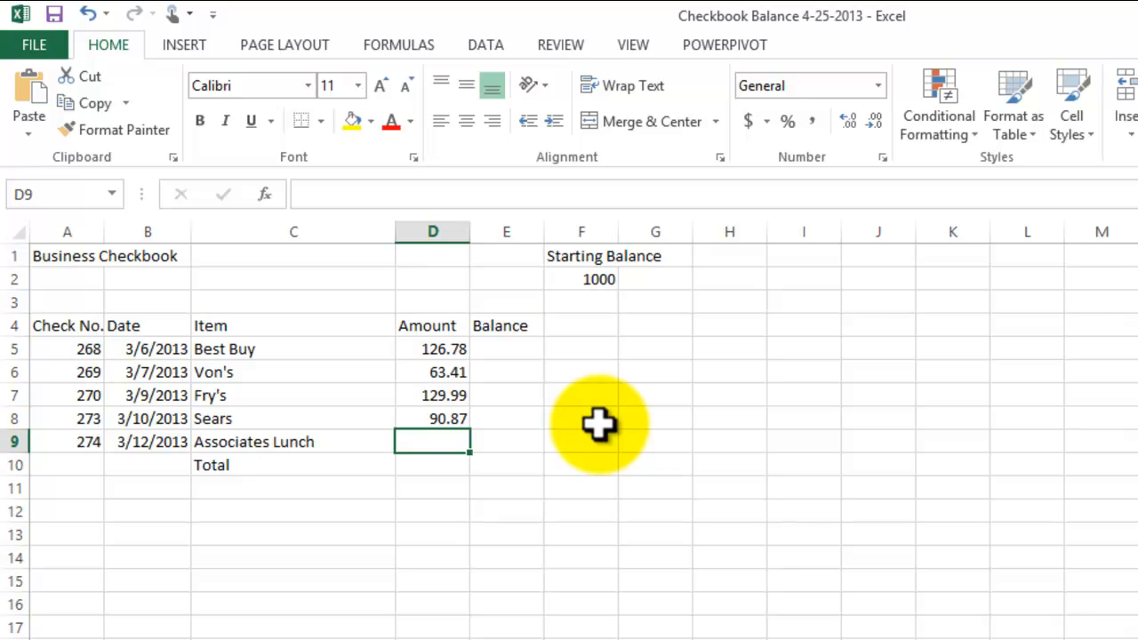
type("8")
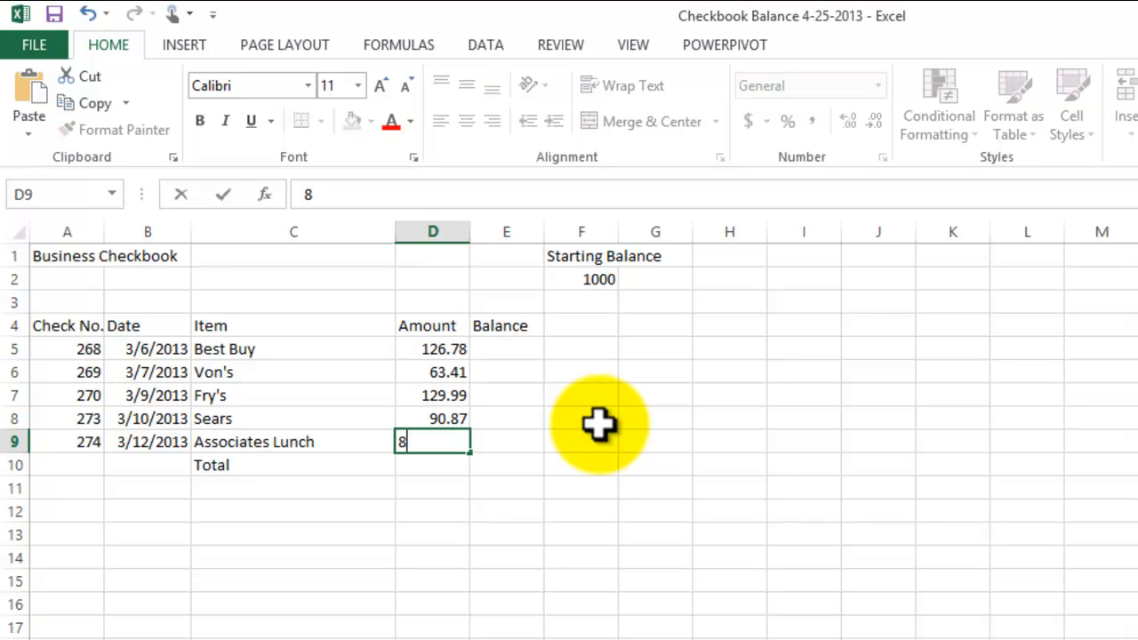
type("9.10")
key("Return")
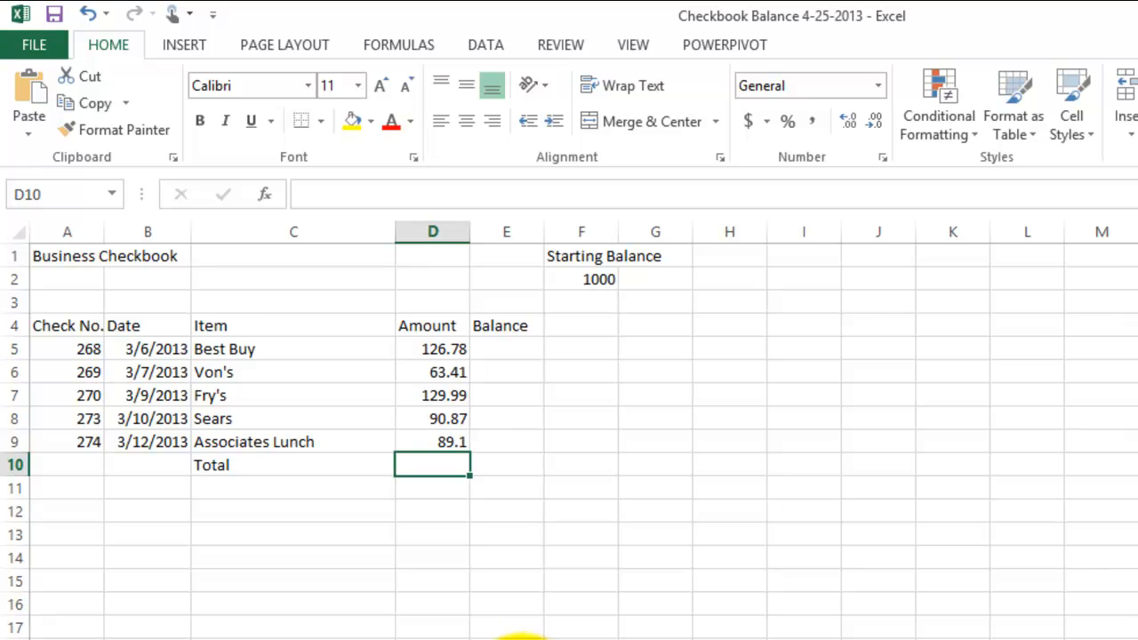
- Review the checkbook's column headings in row 4, the first check number and the Associates Lunch amount
left_click(61, 322)
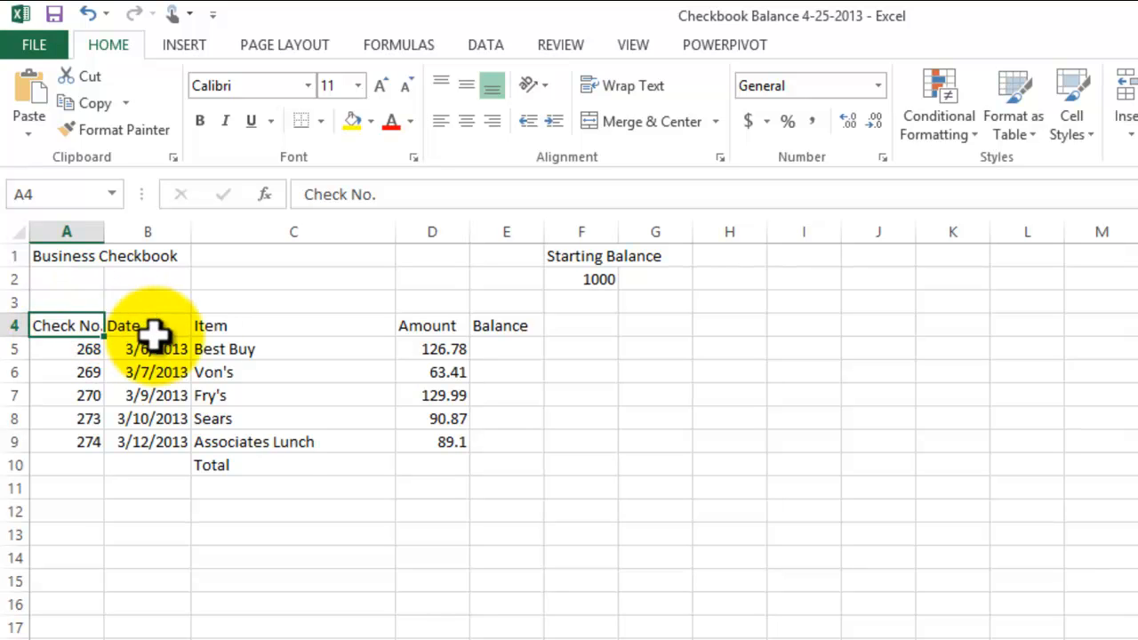
left_click(241, 587)
left_click(124, 320)
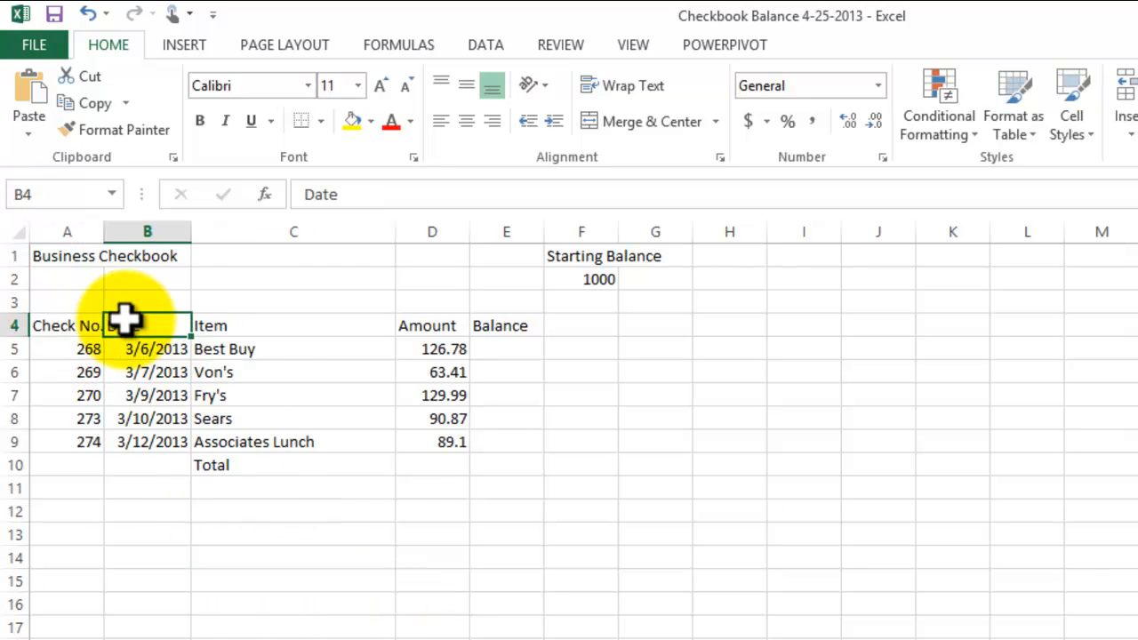
left_click(253, 322)
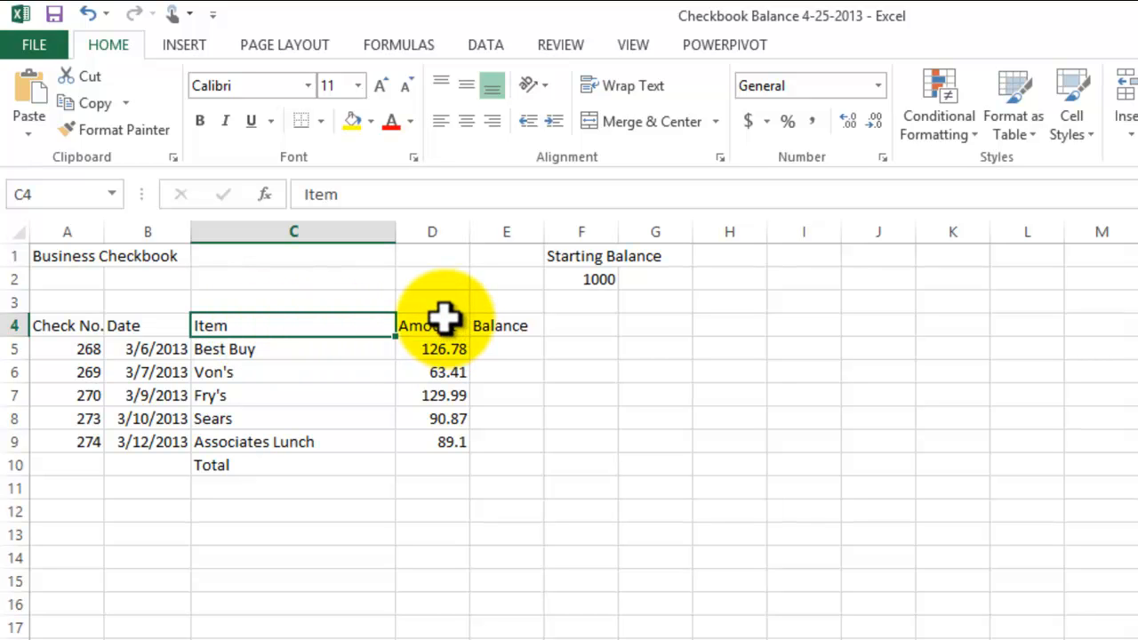
left_click(44, 352)
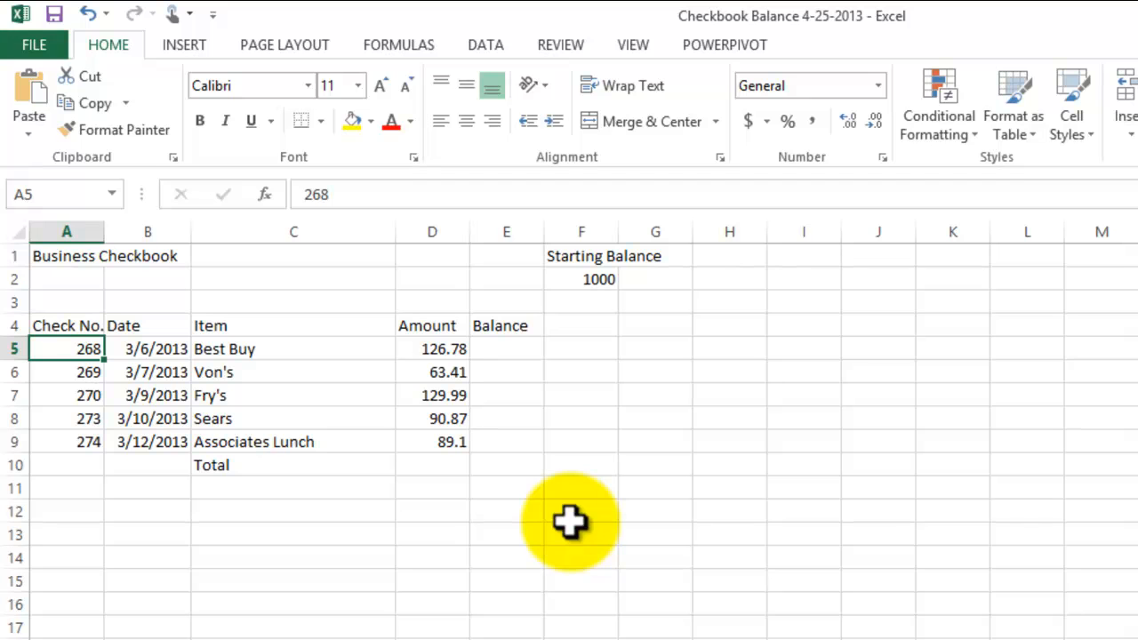
left_click(492, 530)
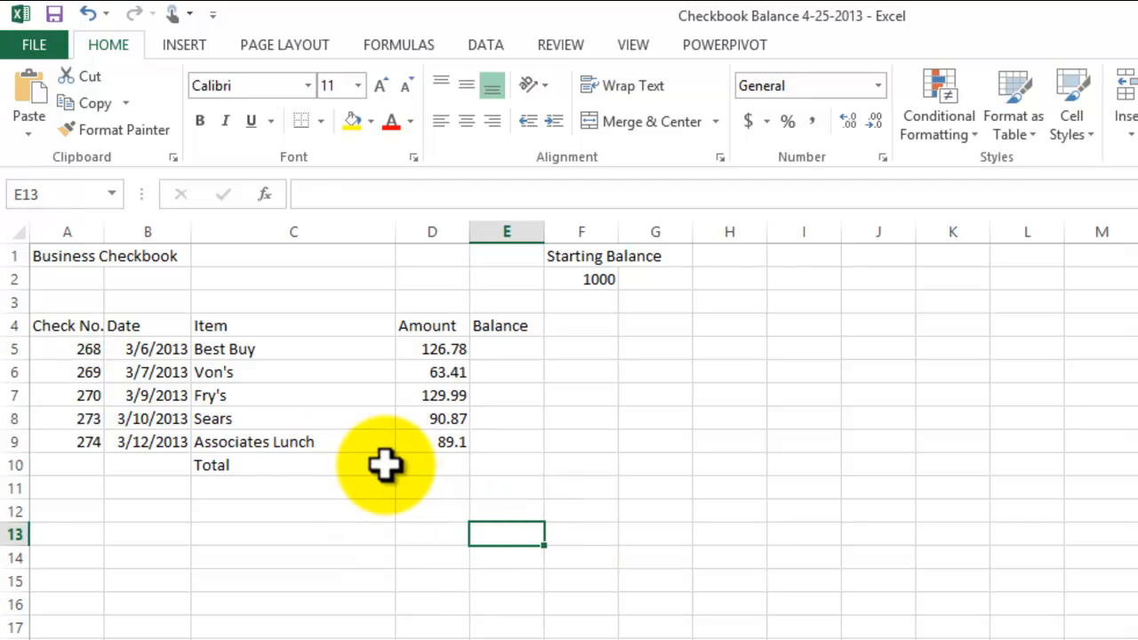
left_click(638, 600)
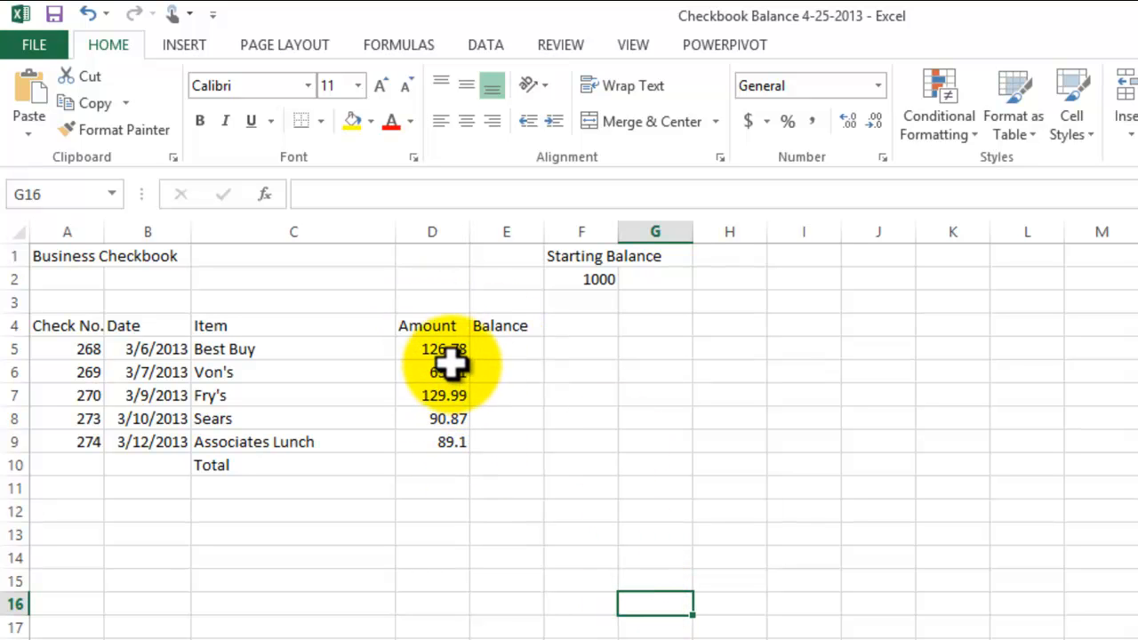
left_click(451, 451)
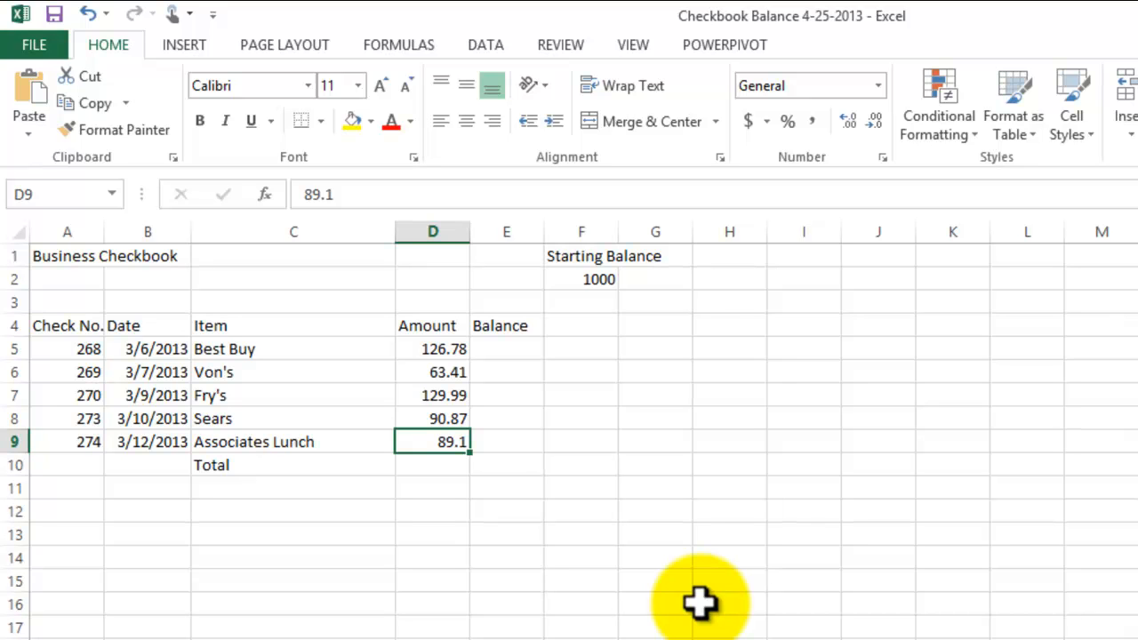
left_click(582, 536)
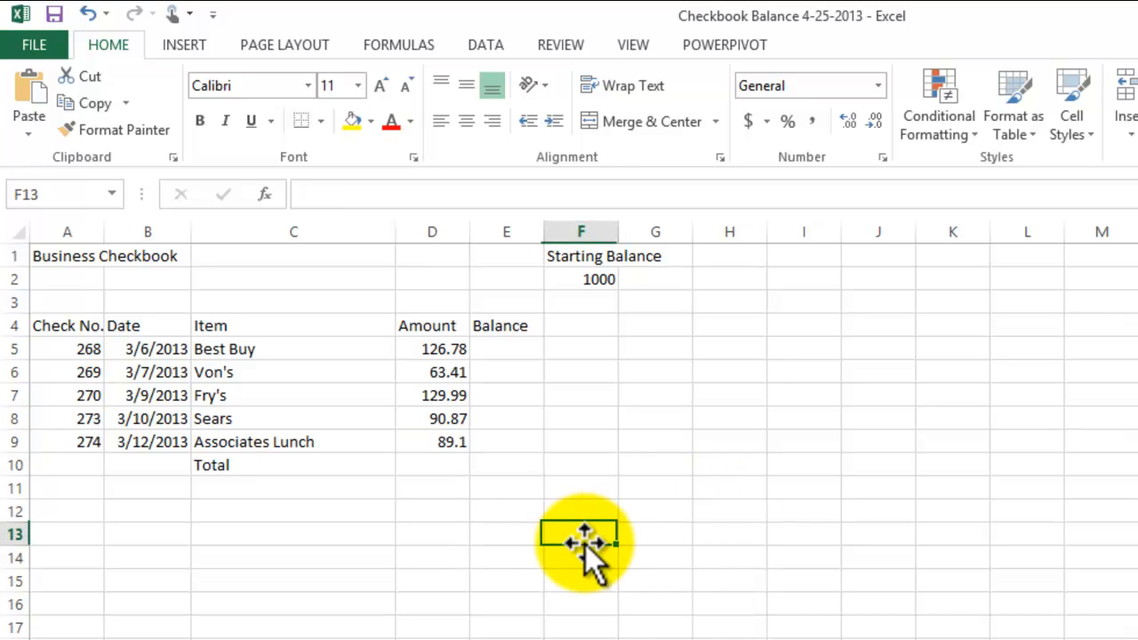
- Calculate the Best Buy balance in cell E5 by subtracting its amount from the starting balance with =F2-D5
left_click(513, 354)
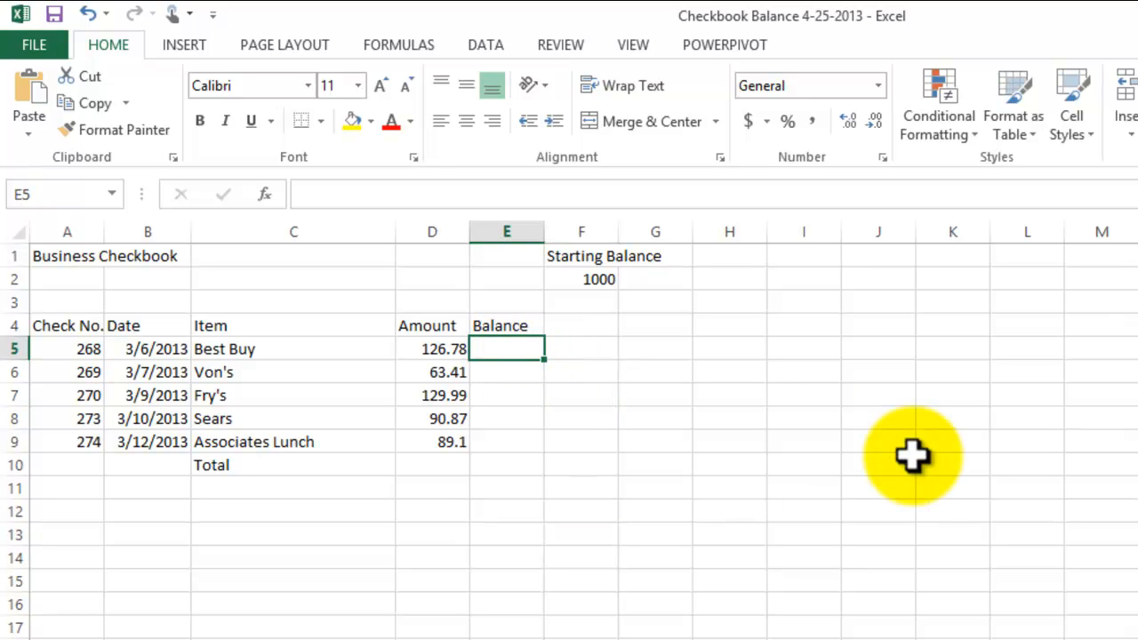
left_click(602, 279)
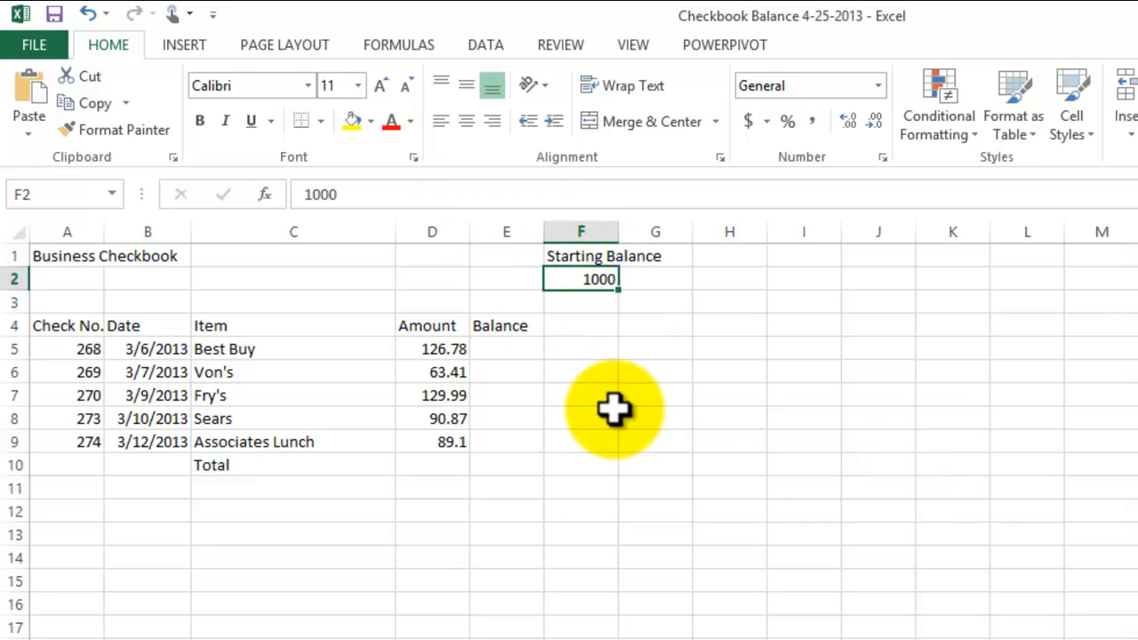
left_click(494, 351)
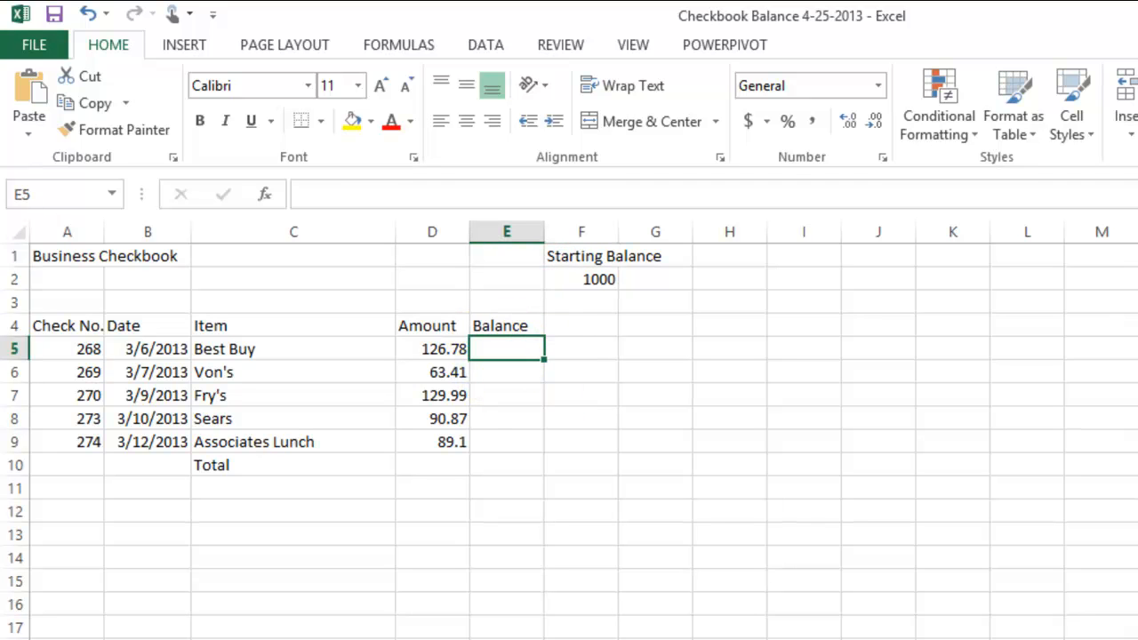
type("=")
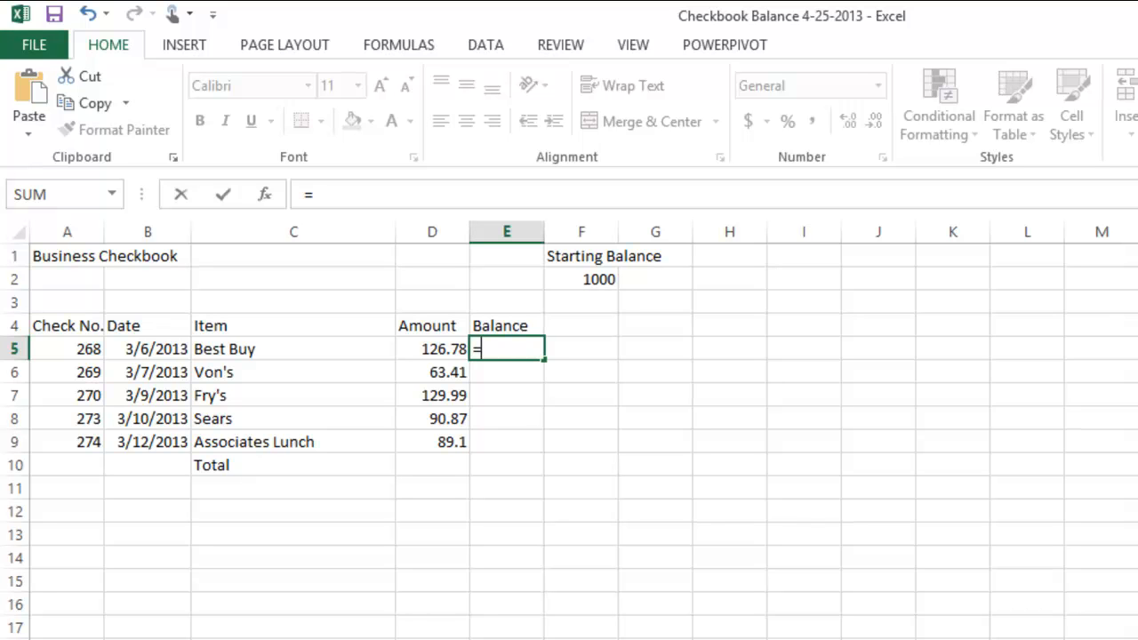
left_click(597, 285)
type("-")
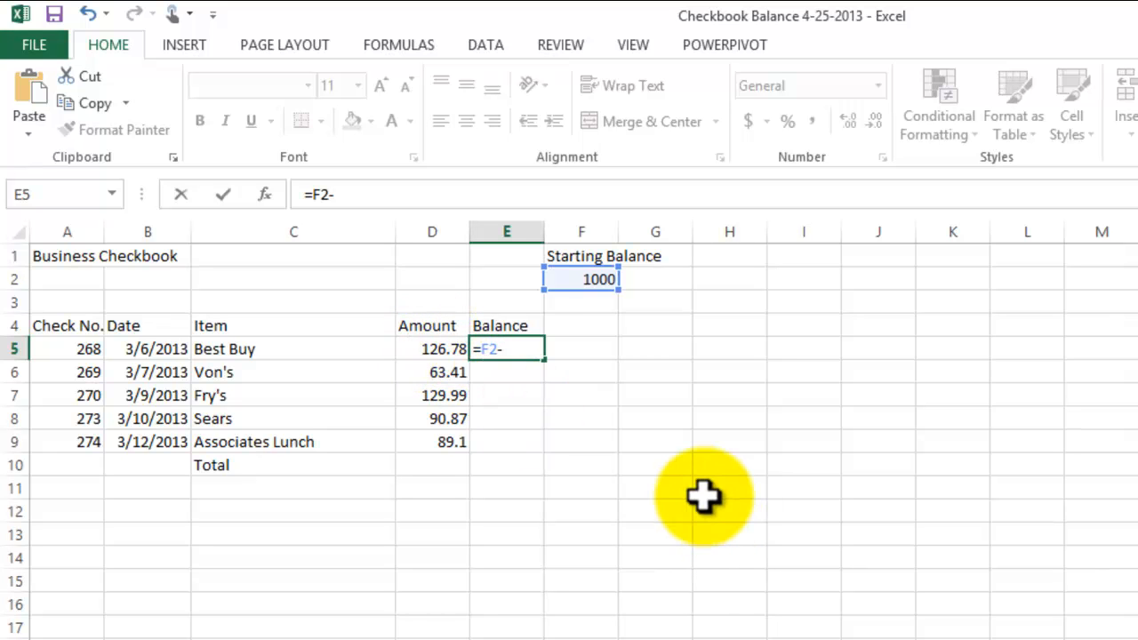
left_click(436, 349)
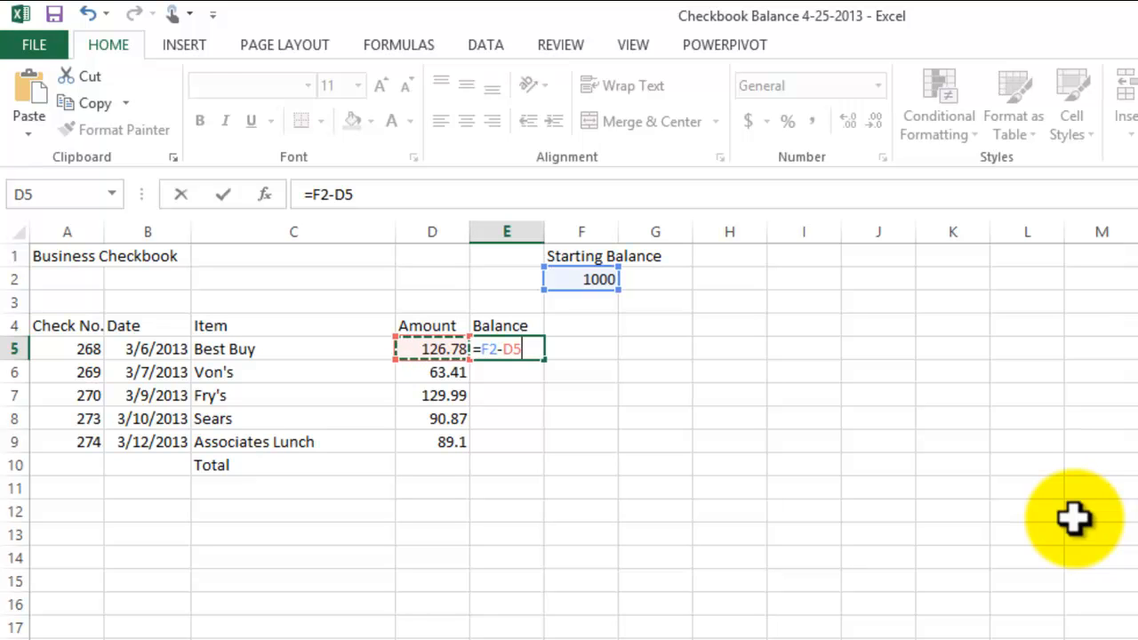
key("Return")
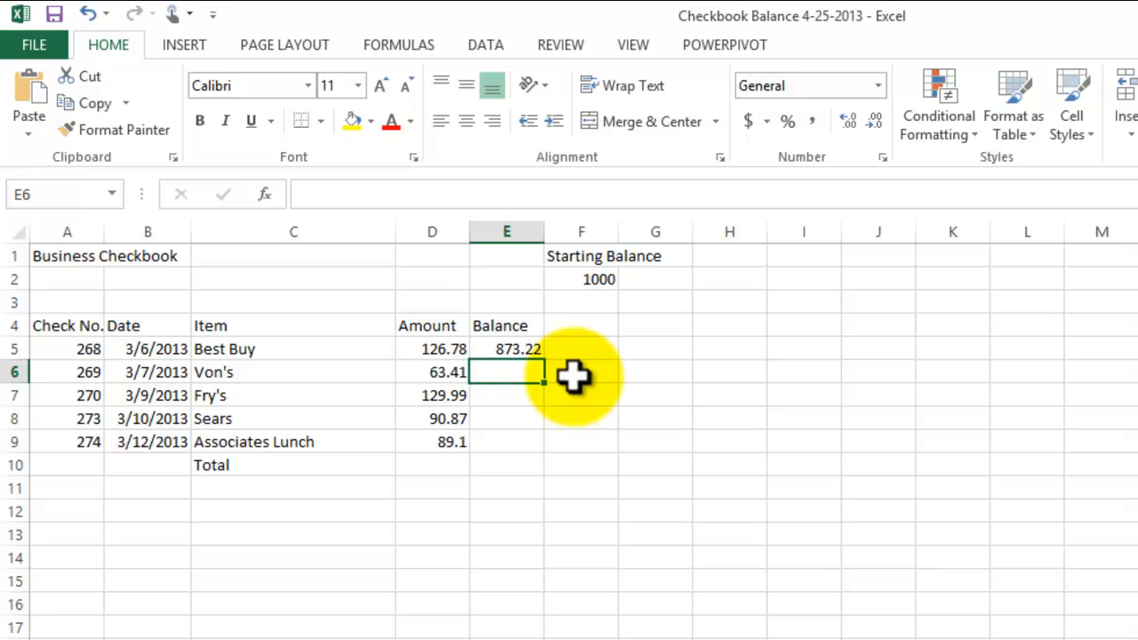
- Calculate the Von's balance in cell E6 by subtracting its amount from the previous balance with =E5-D6
type("=")
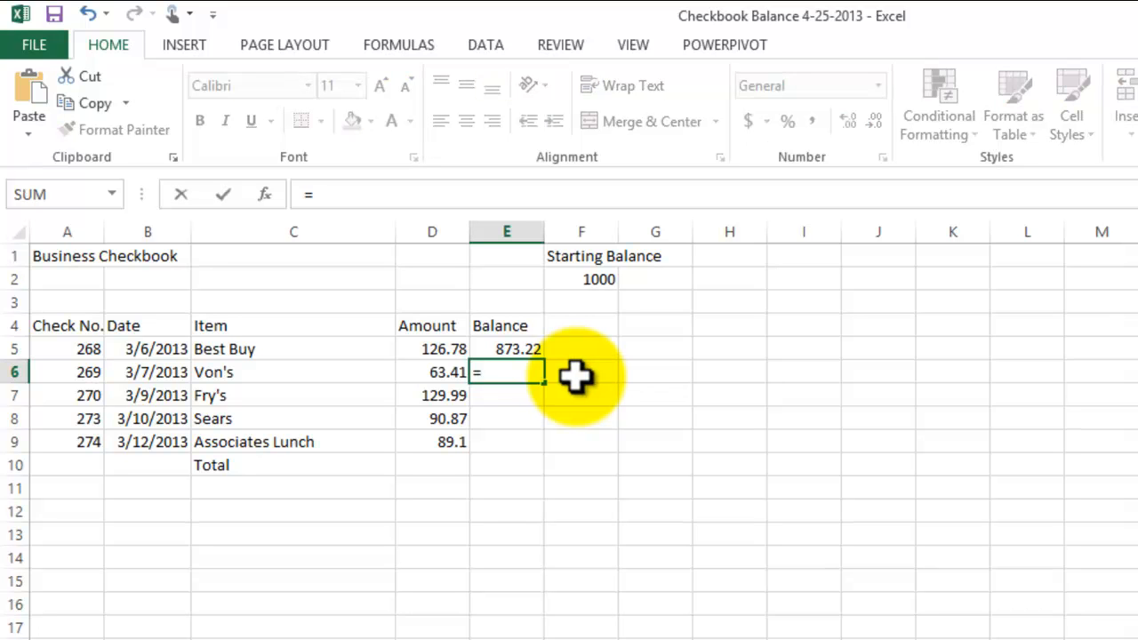
left_click(521, 351)
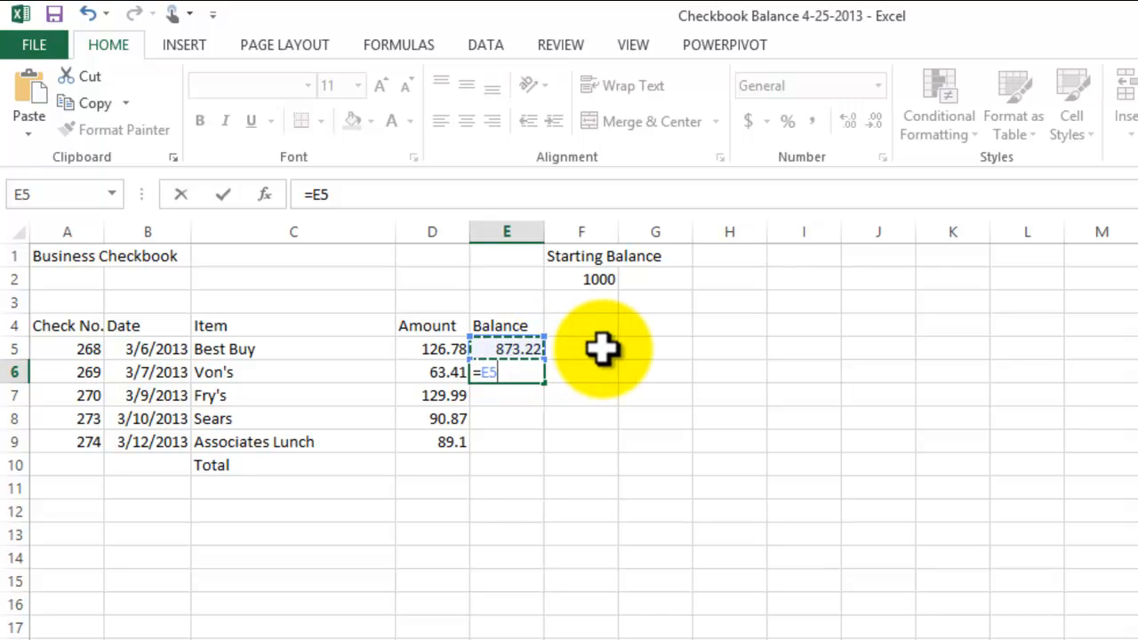
type("-")
left_click(422, 375)
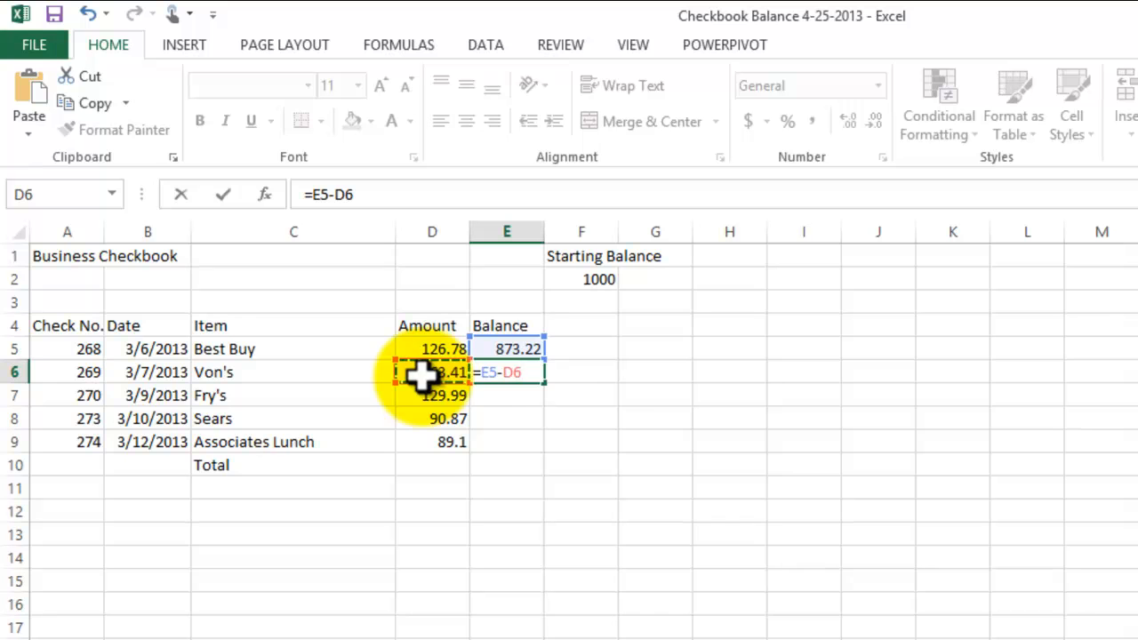
key("Return")
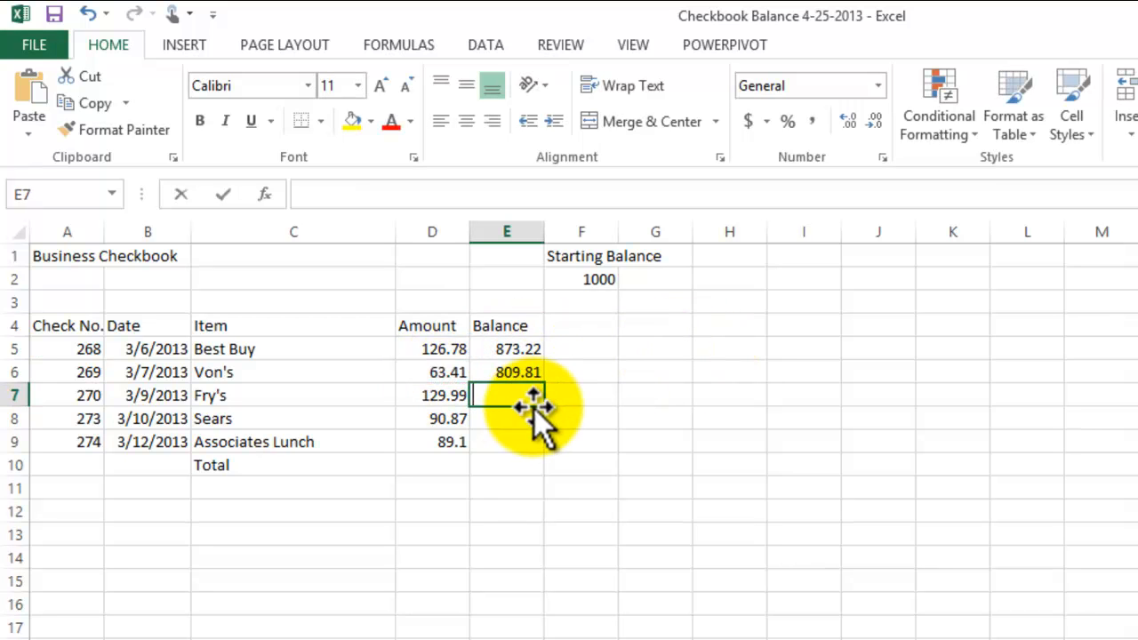
- Calculate the Fry's balance in cell E7 with the formula =E6-D7
type("=")
left_click(508, 372)
type("-")
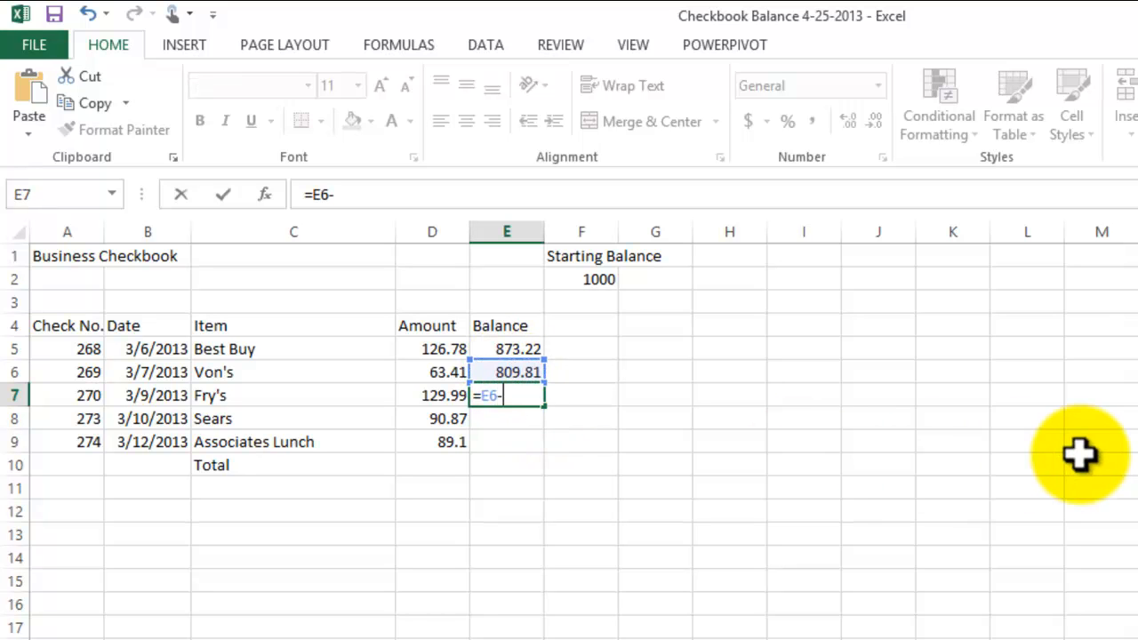
left_click(449, 396)
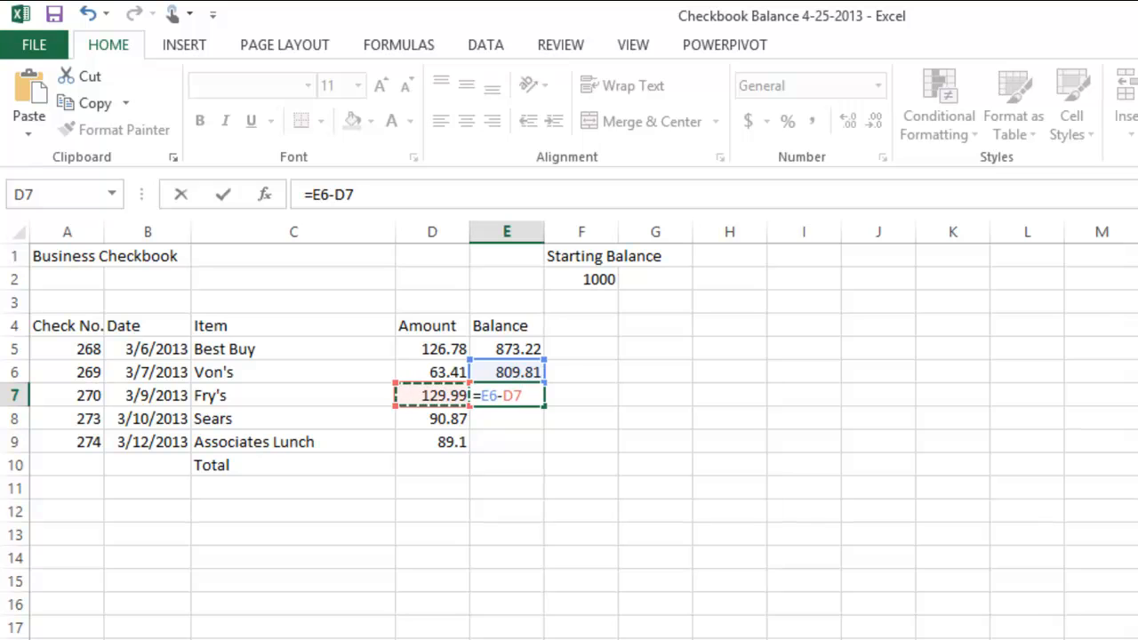
key("Return")
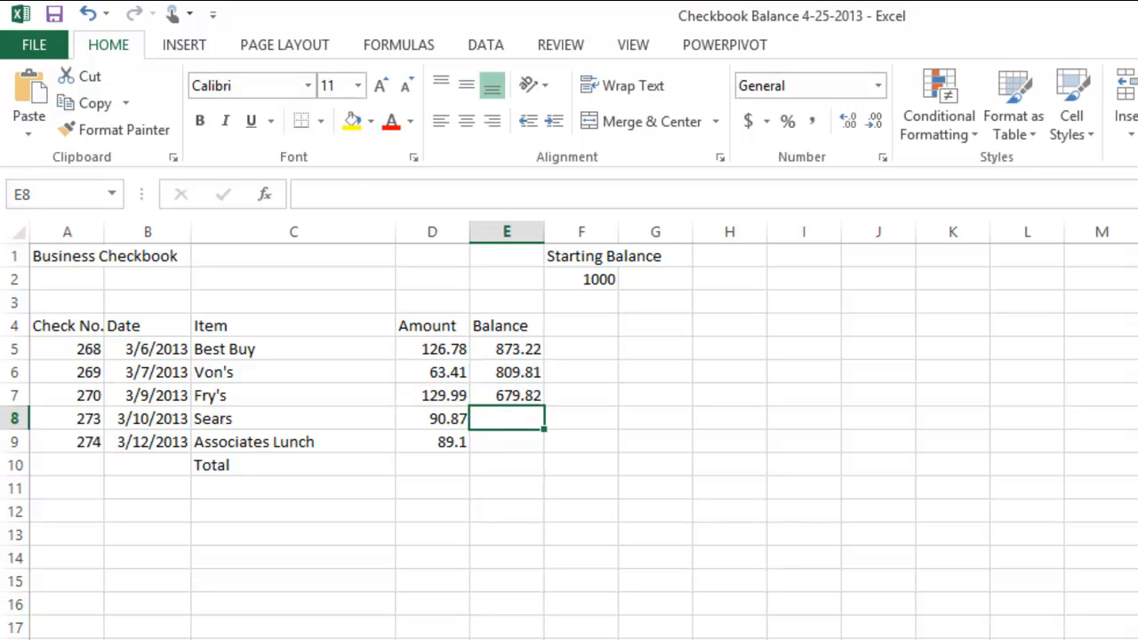
- Calculate the Sears balance in cell E8 with the formula =E7-D8
type("=")
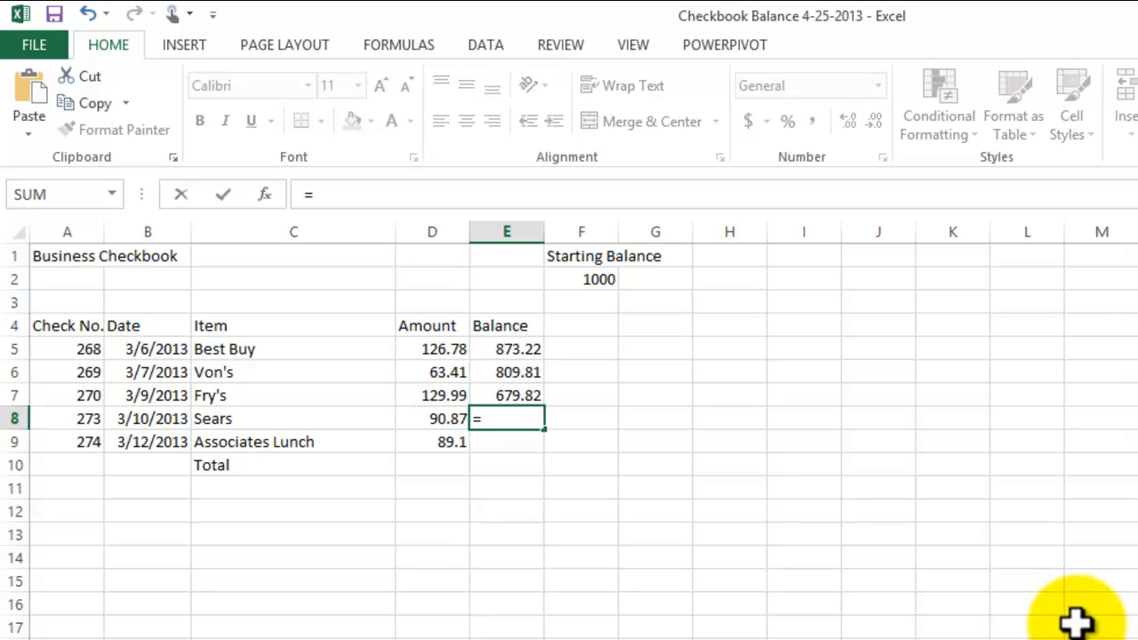
left_click(531, 399)
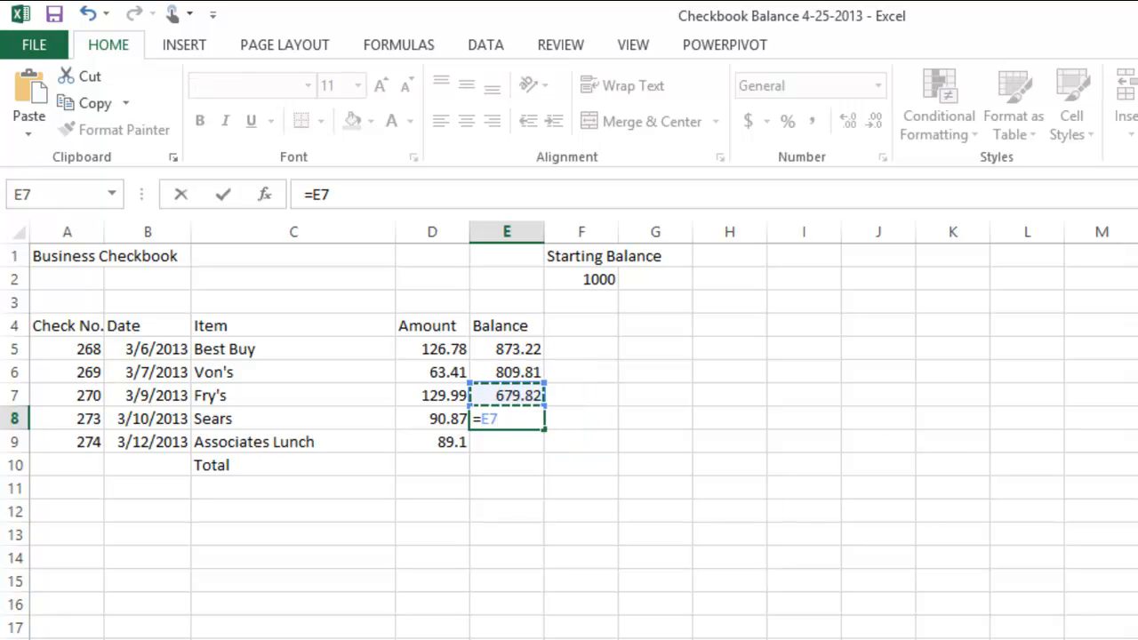
type("-")
left_click(444, 425)
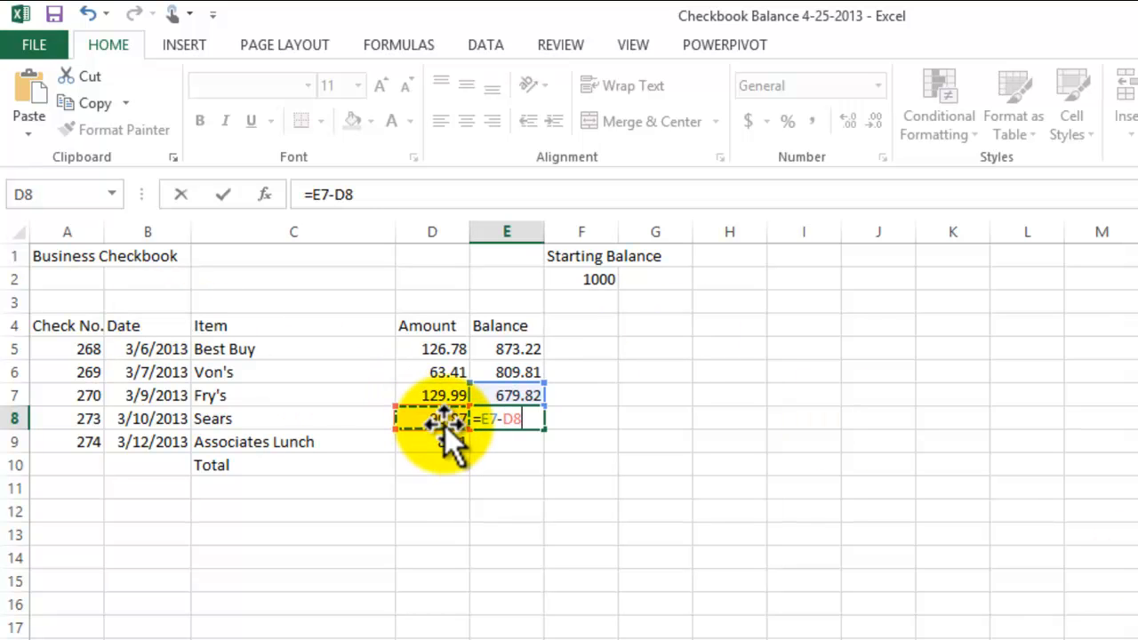
key("Return")
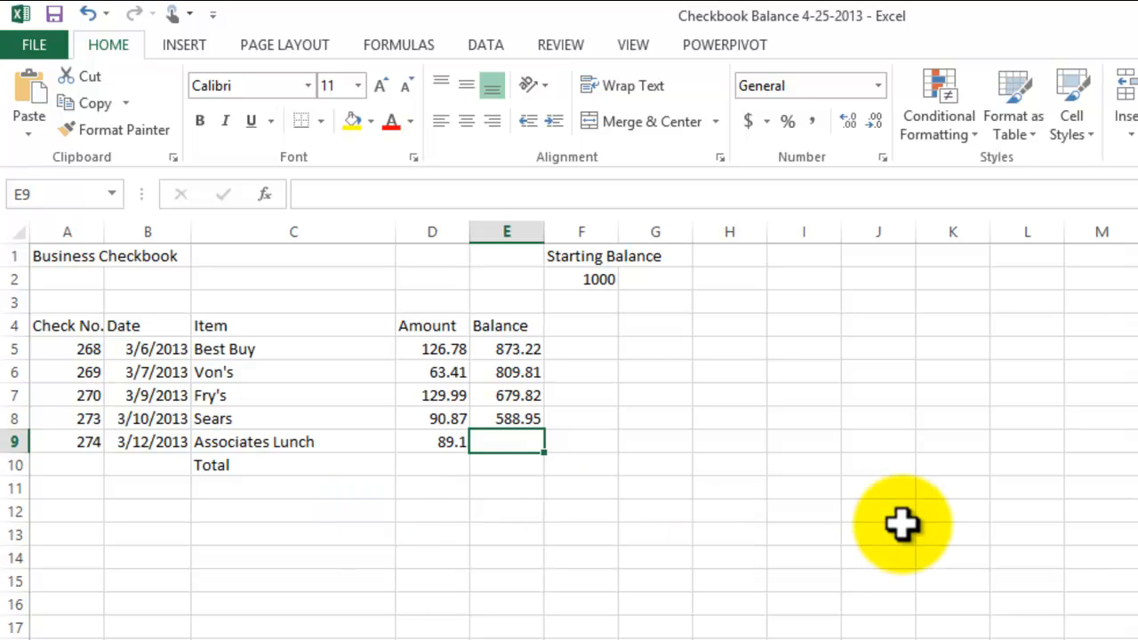
- Calculate the Associates Lunch balance in cell E9 by subtracting its amount from the previous balance with =E8-D9
type("=")
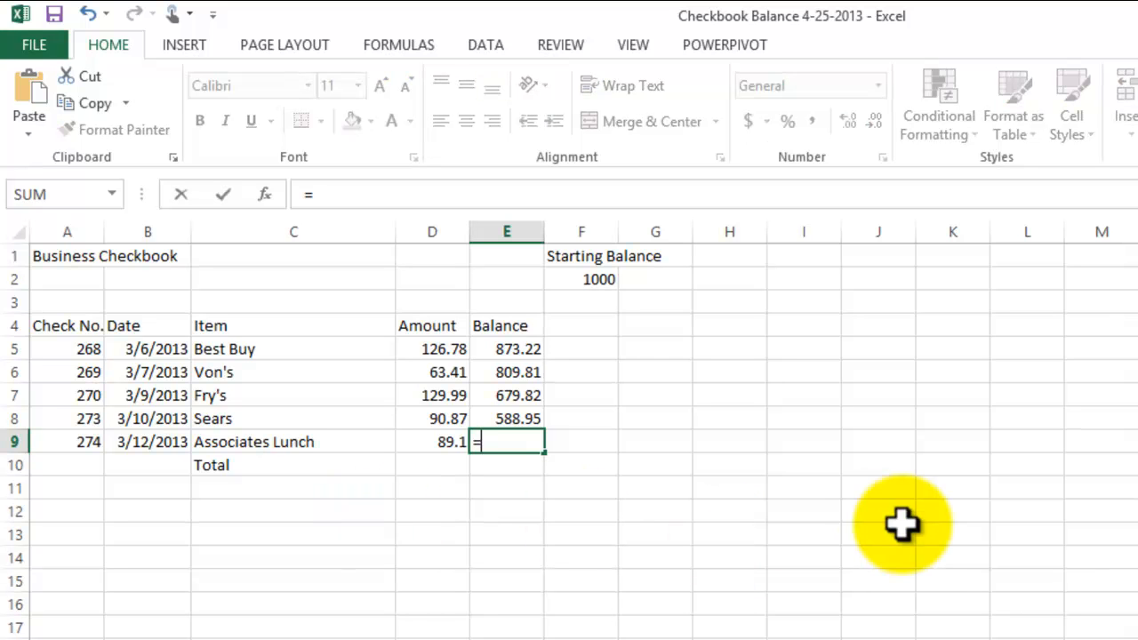
left_click(505, 421)
type("-")
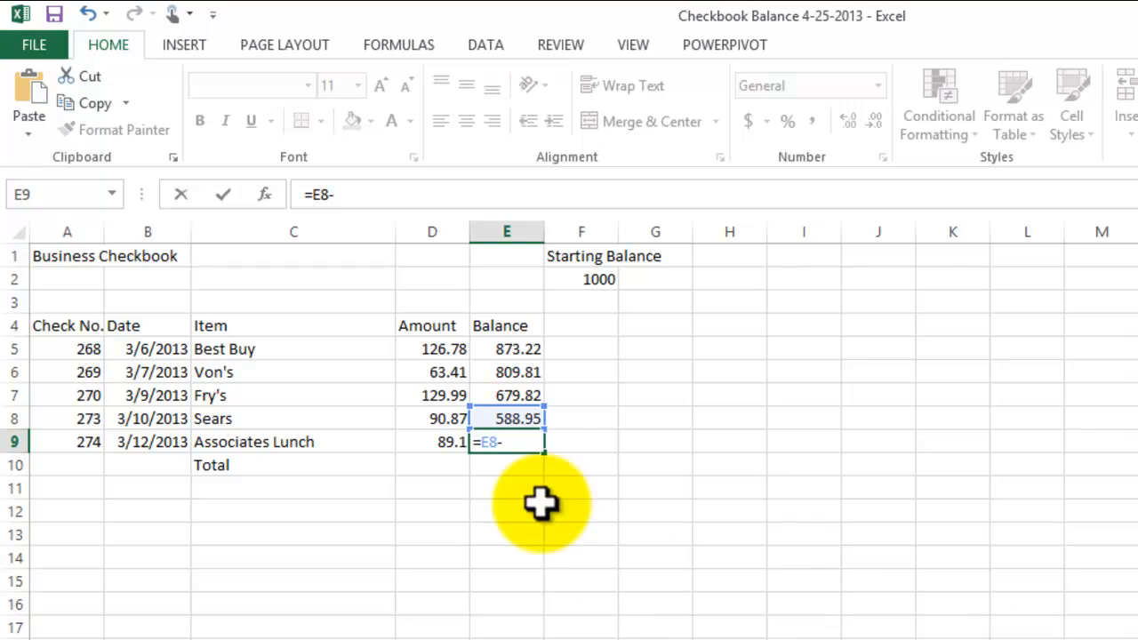
left_click(430, 444)
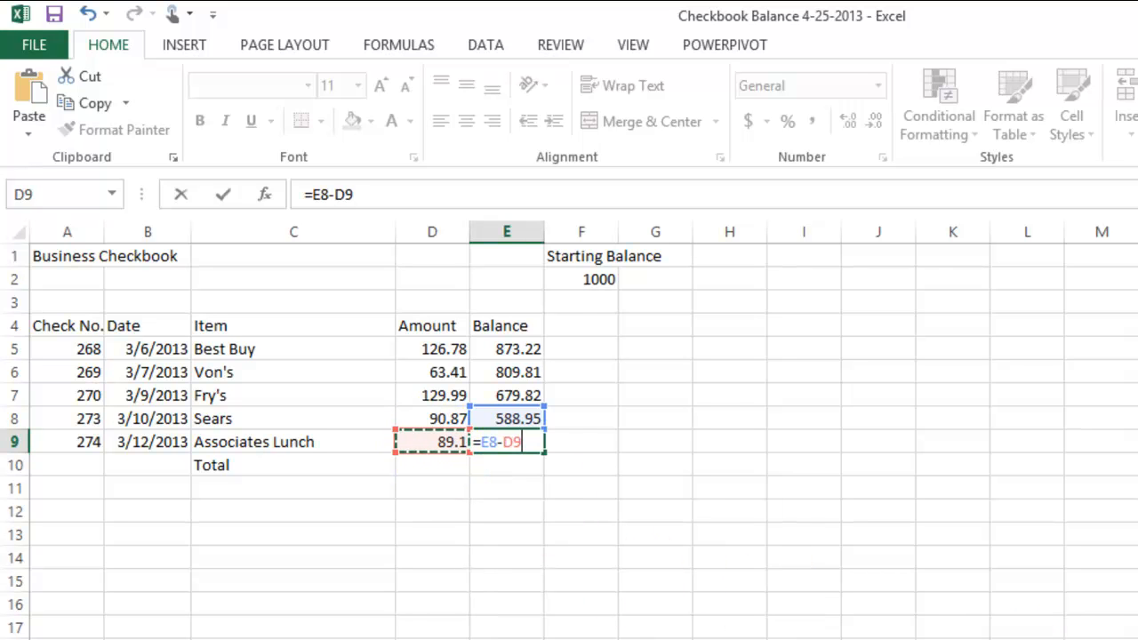
key("Return")
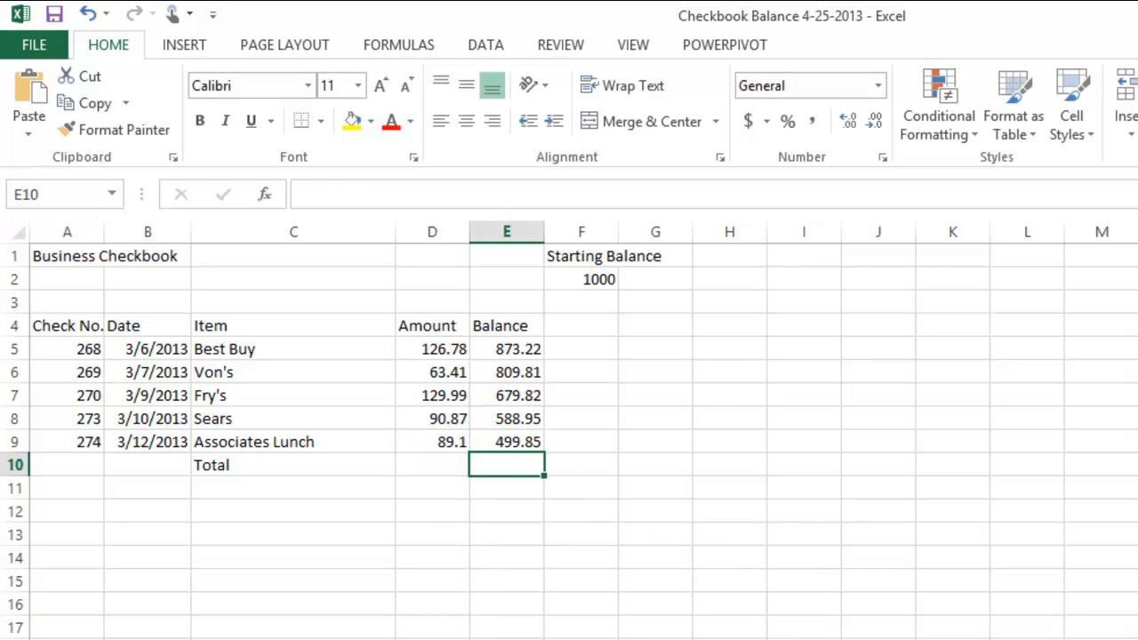
left_click(515, 439)
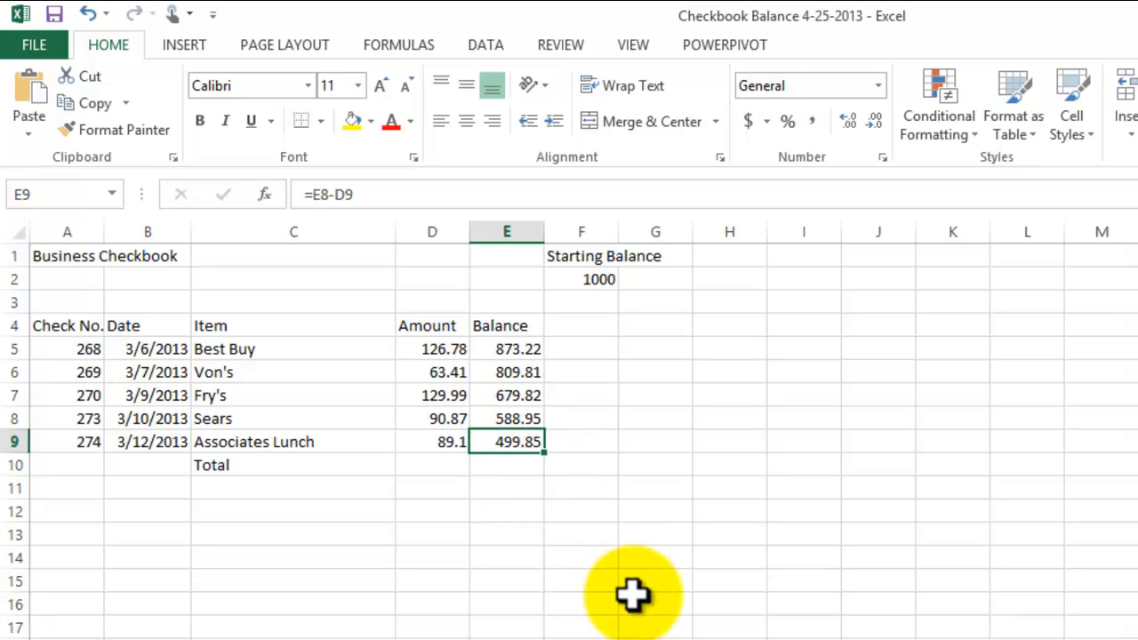
- Move the Total label from cell C10 to cell C12 by cutting and pasting it
left_click(210, 463)
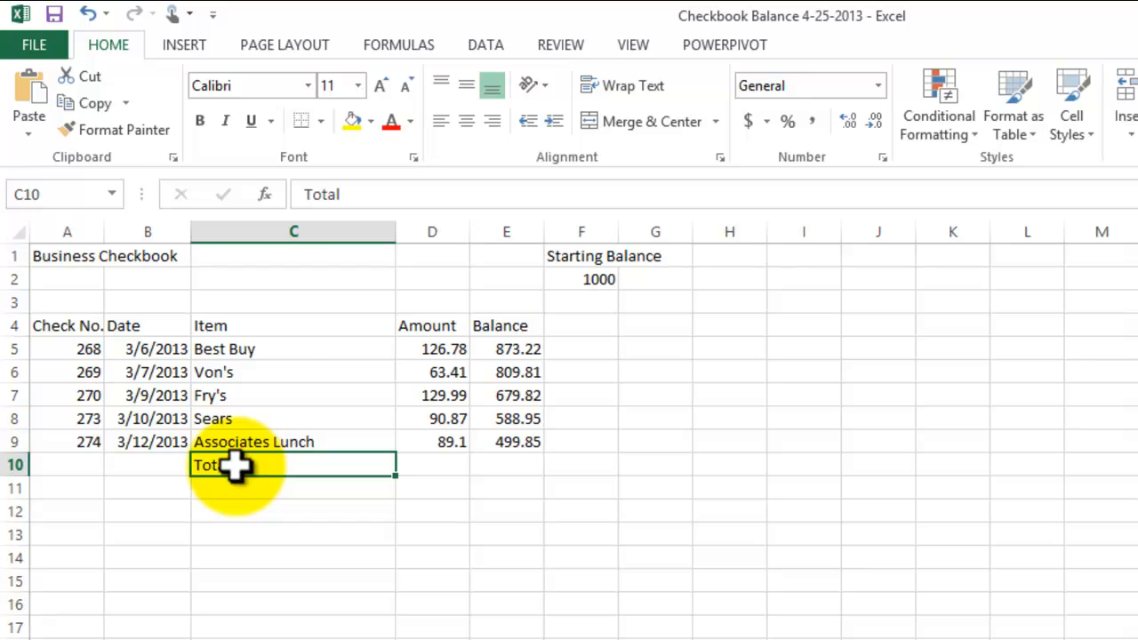
left_click(90, 76)
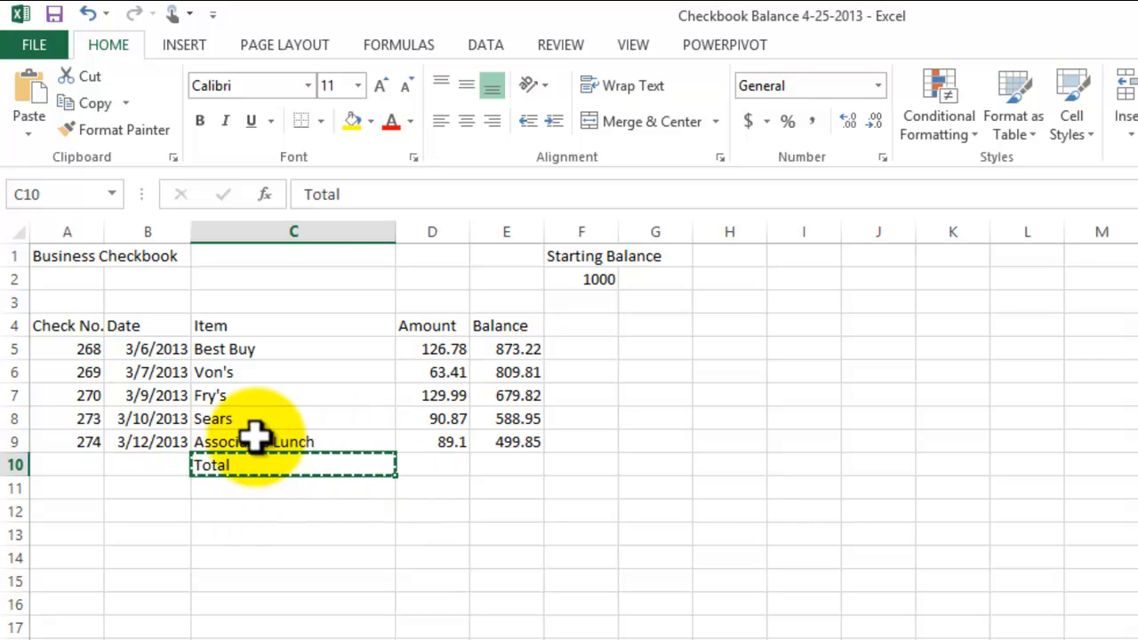
left_click(237, 512)
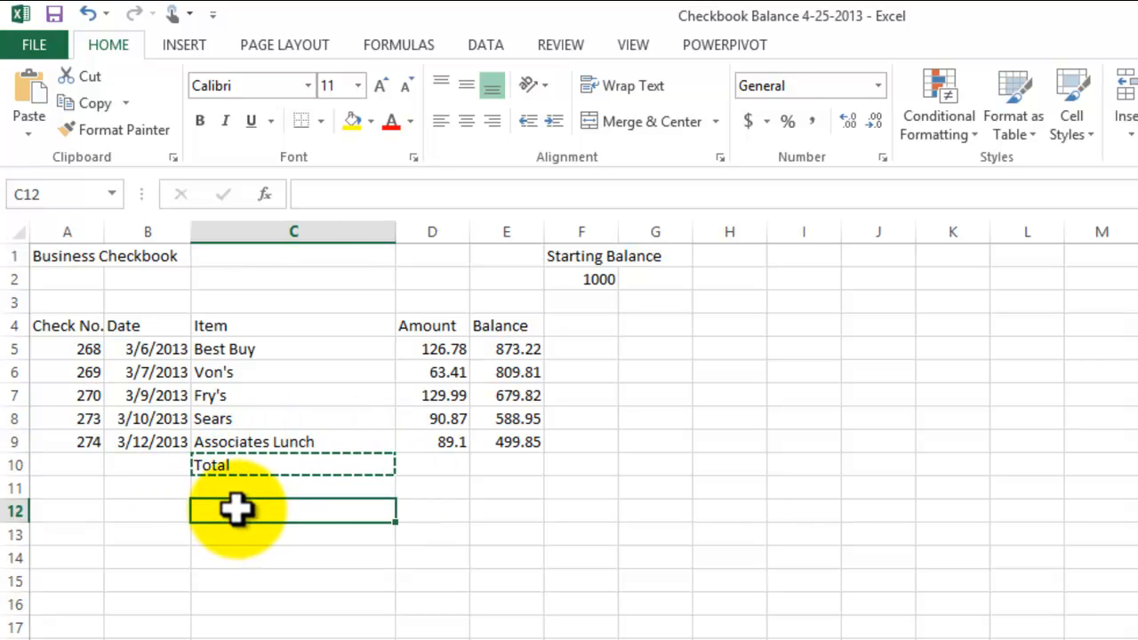
left_click(29, 97)
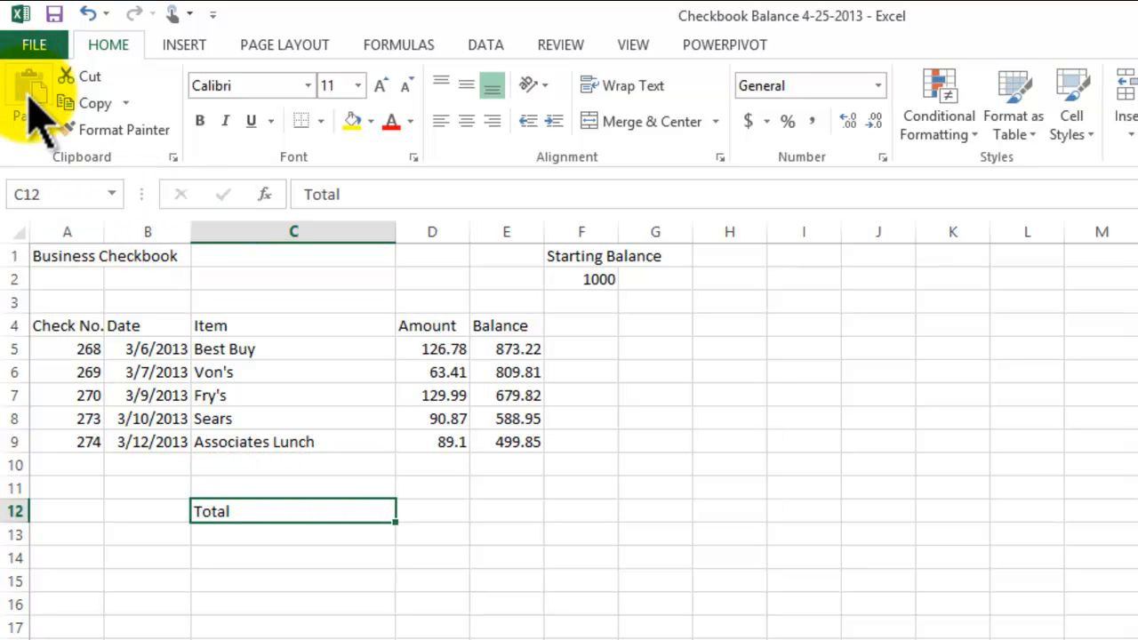
left_click(635, 625)
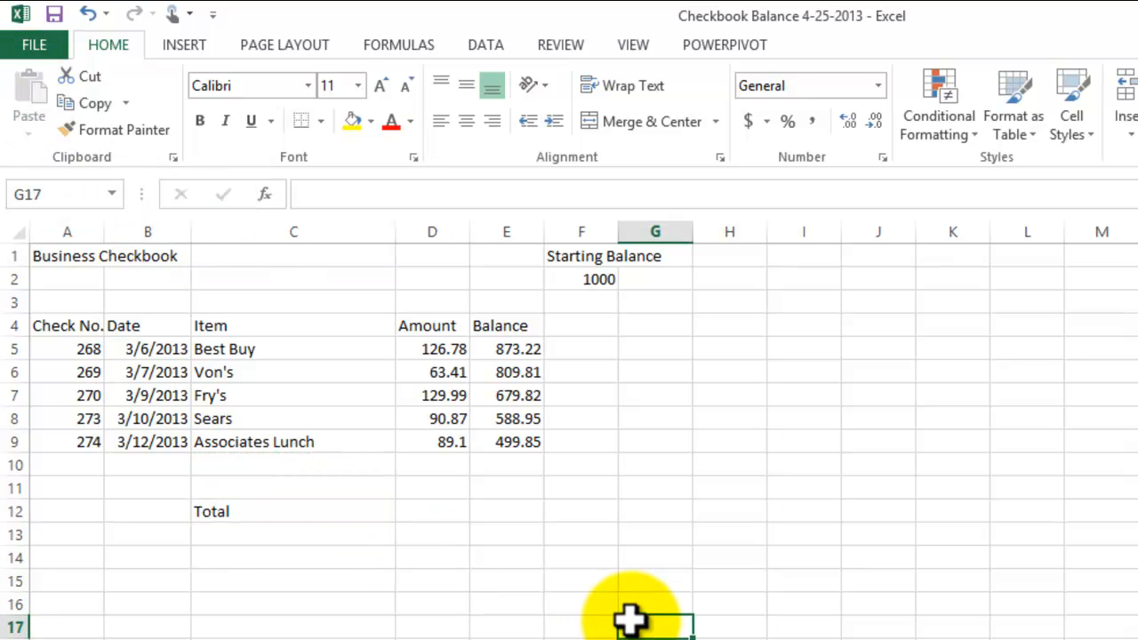
- Start a row 10 entry with the date 3-15-2013 in cell B10 and the item Deposit in C10
left_click(89, 465)
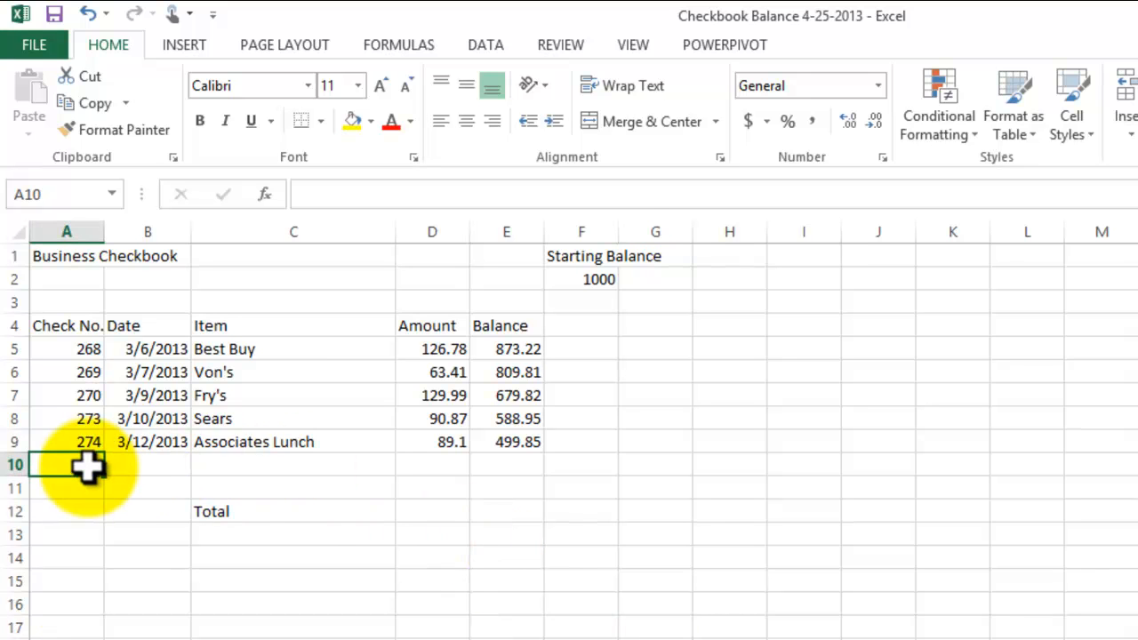
left_click(141, 466)
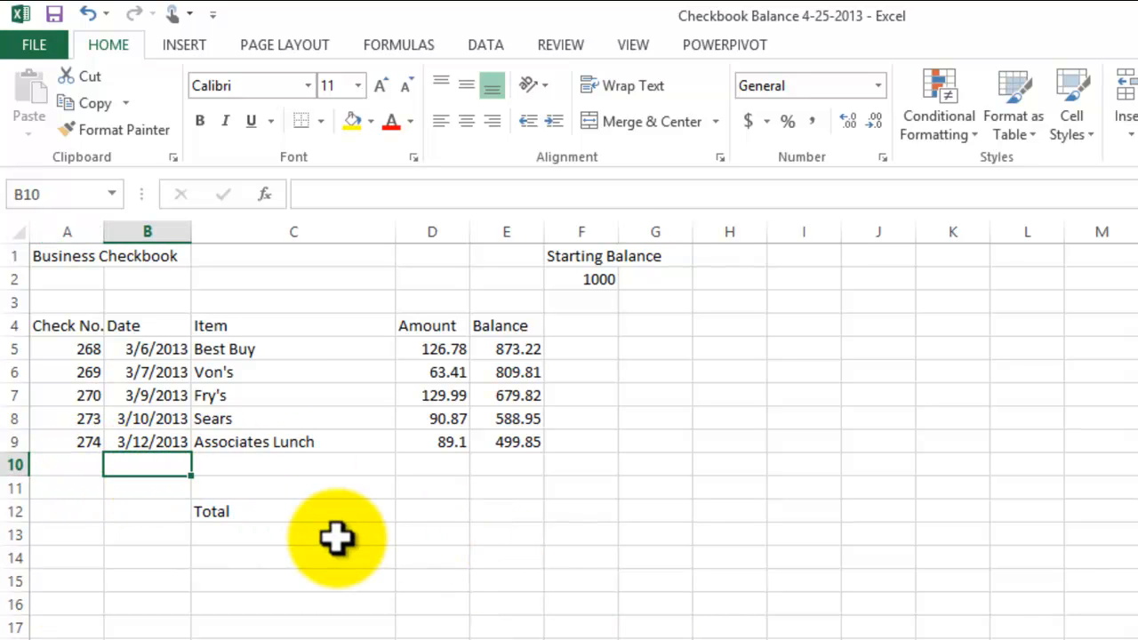
type("3-15-2013")
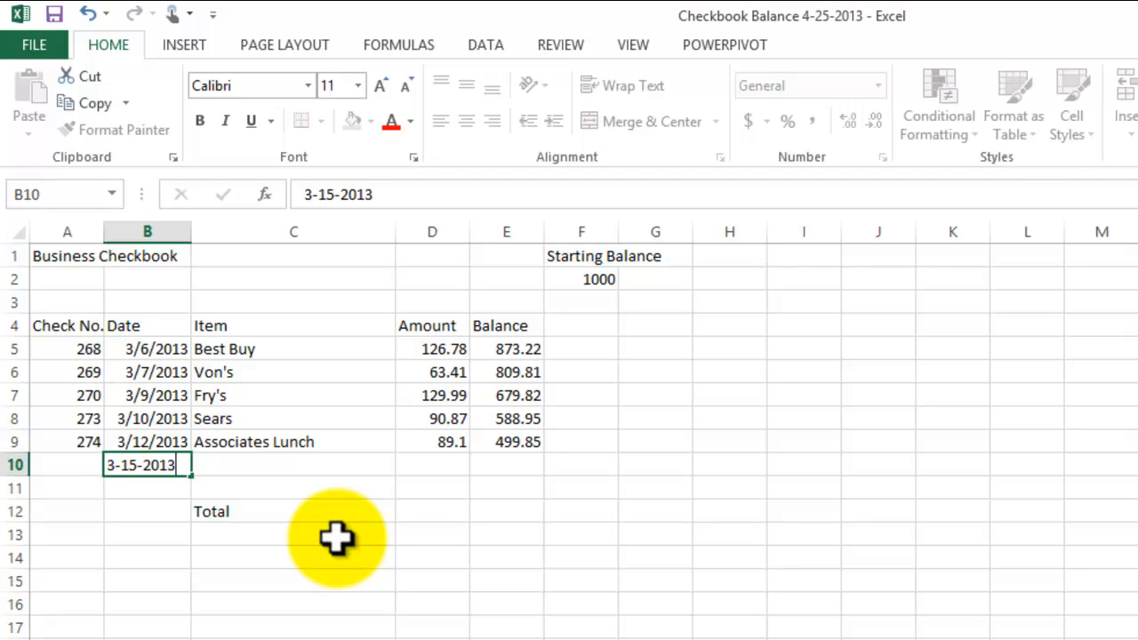
key("Return")
left_click(267, 469)
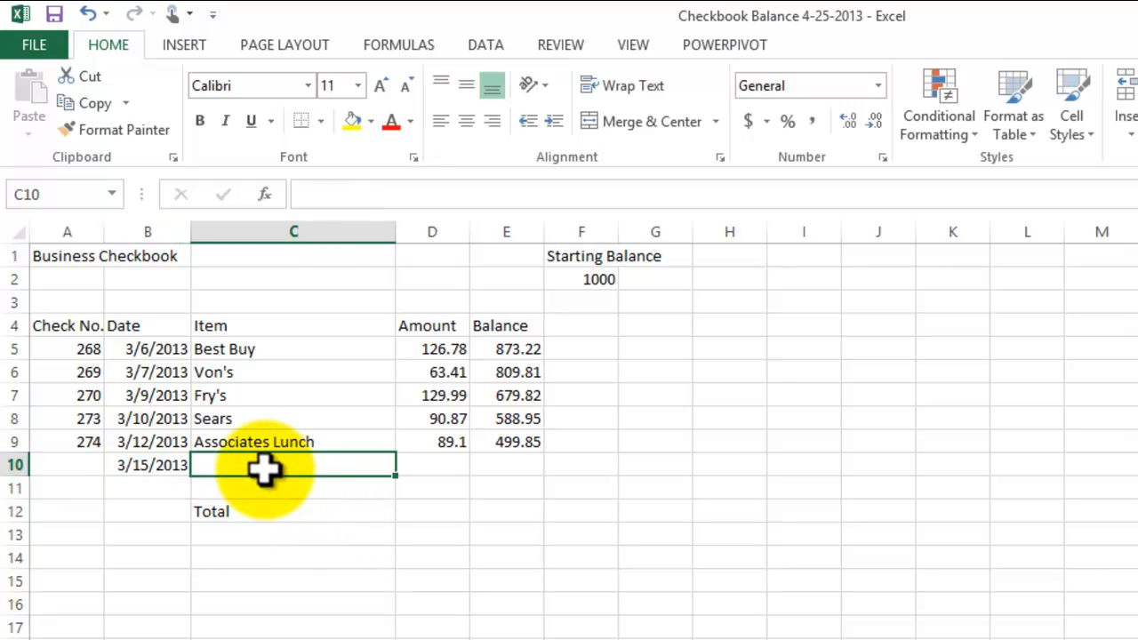
type("Deposi")
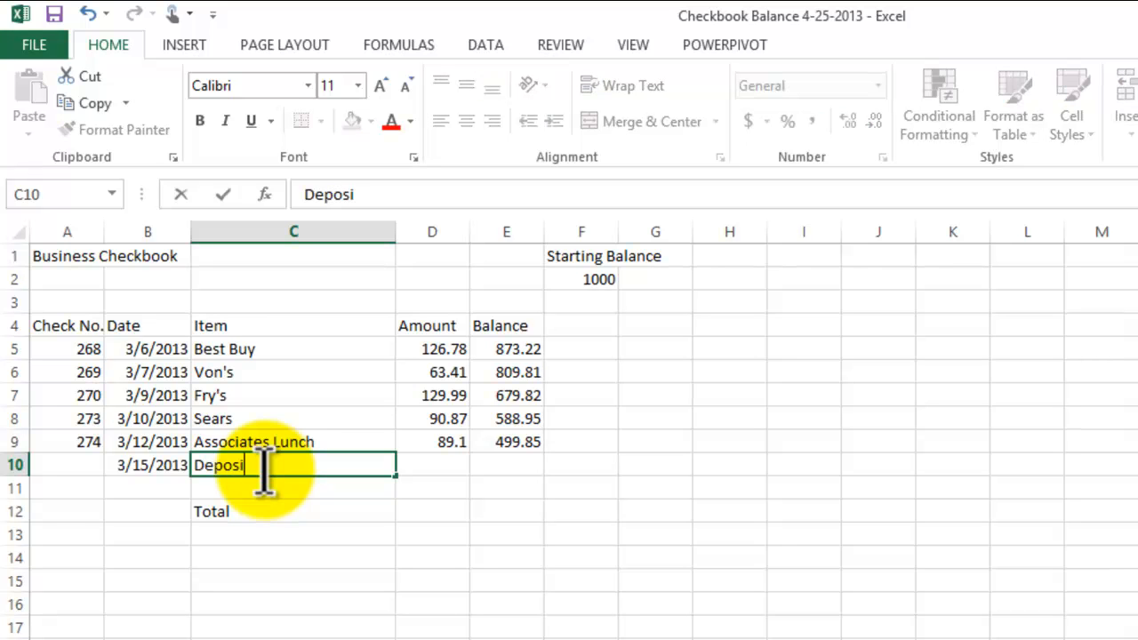
type("t")
key("Return")
- Enter the deposit amount 1300.78 in cell D10
left_click(432, 465)
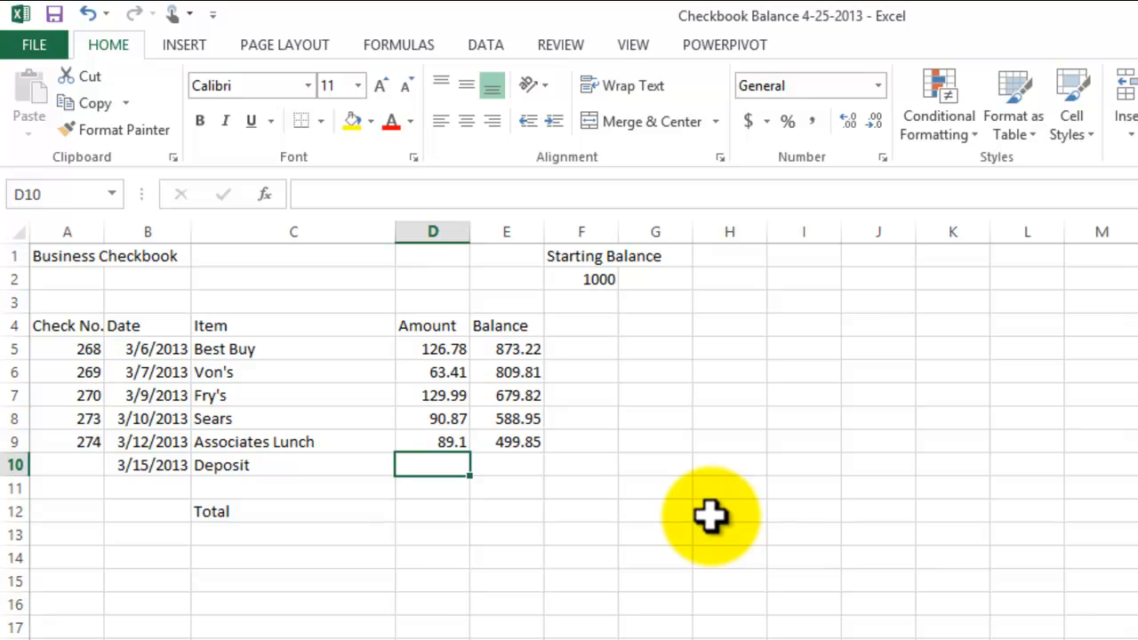
type("13")
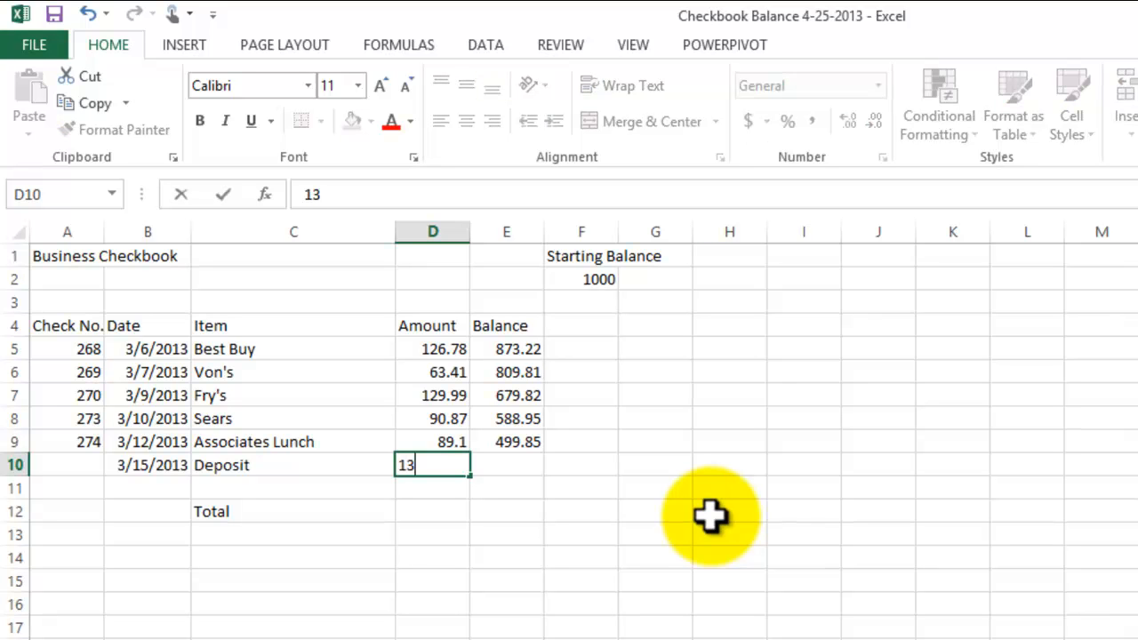
type("00.78")
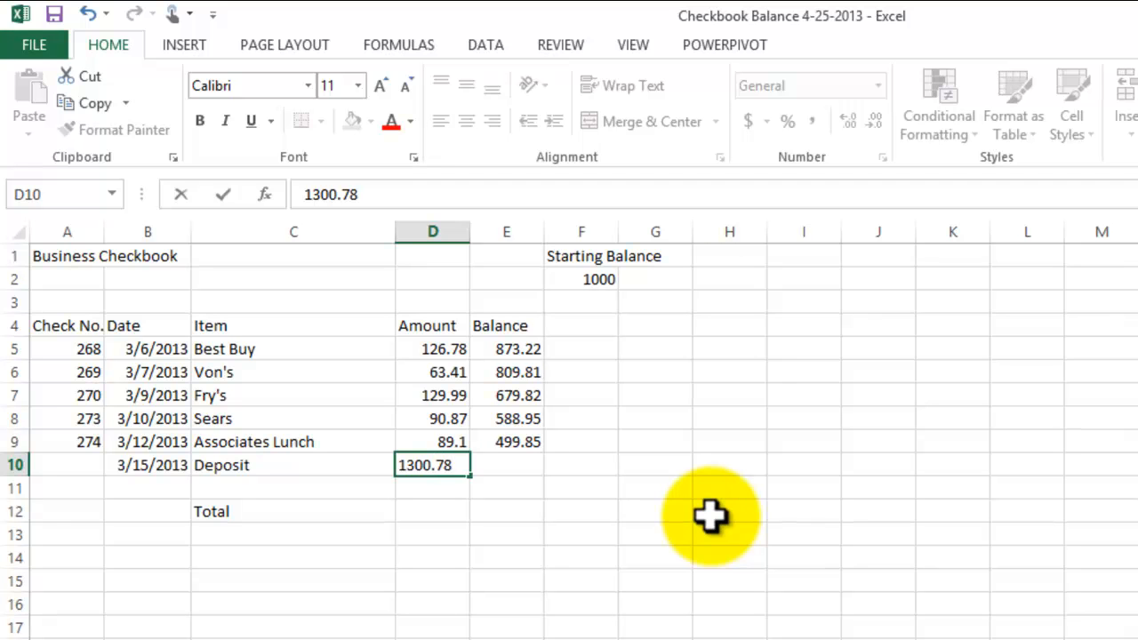
key("Return")
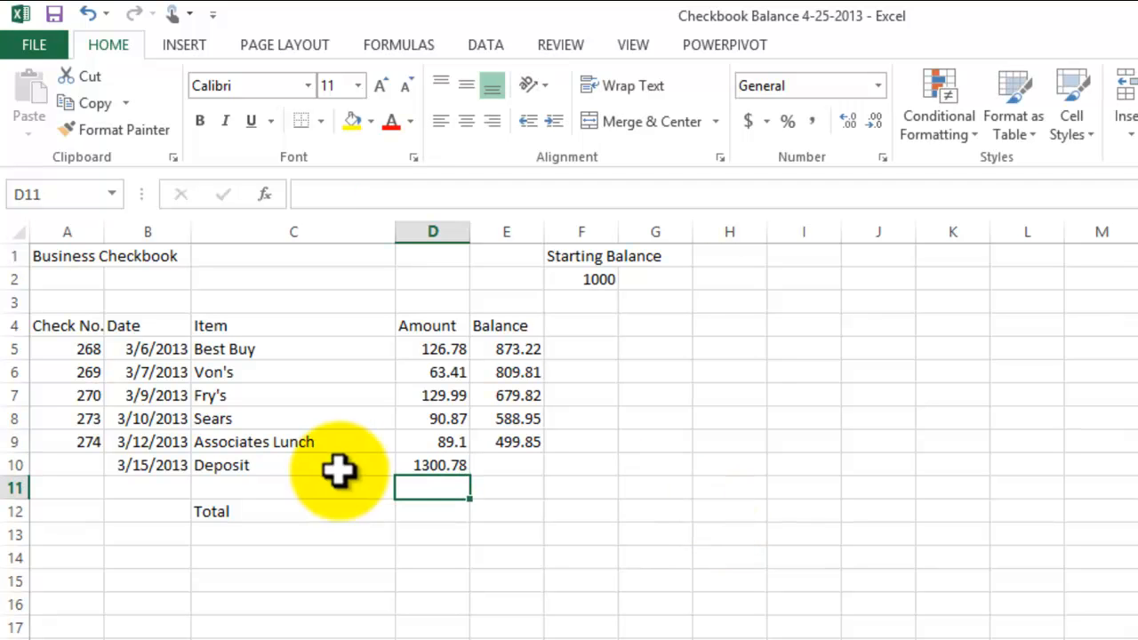
left_click(449, 465)
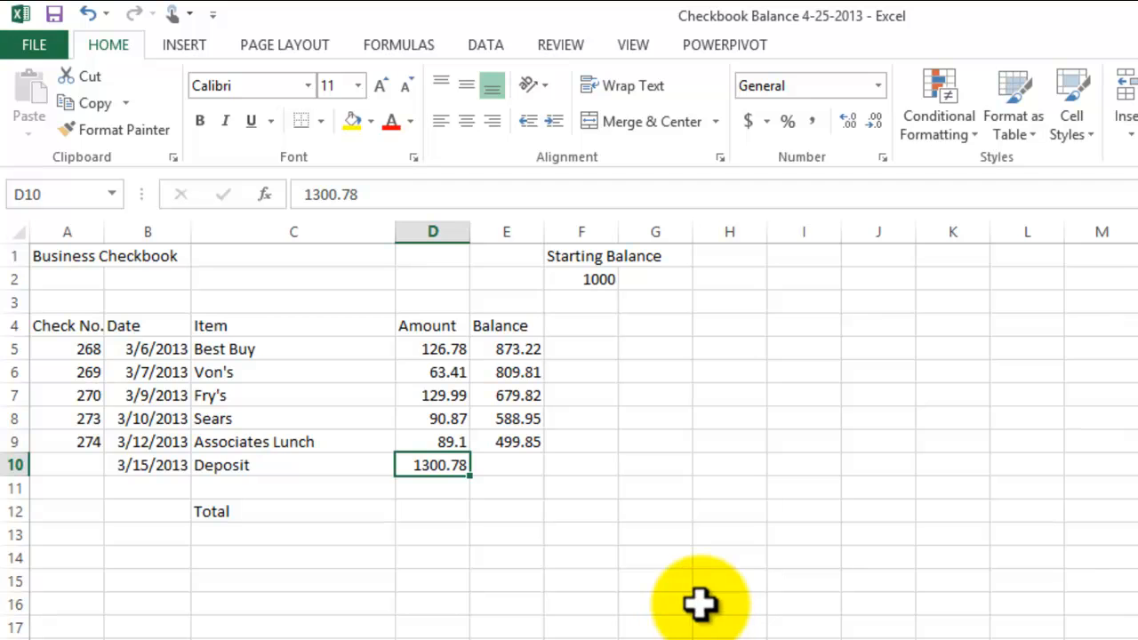
- Calculate the Deposit balance in cell E10 by adding the deposit to the previous balance with =E9+D10
left_click(539, 464)
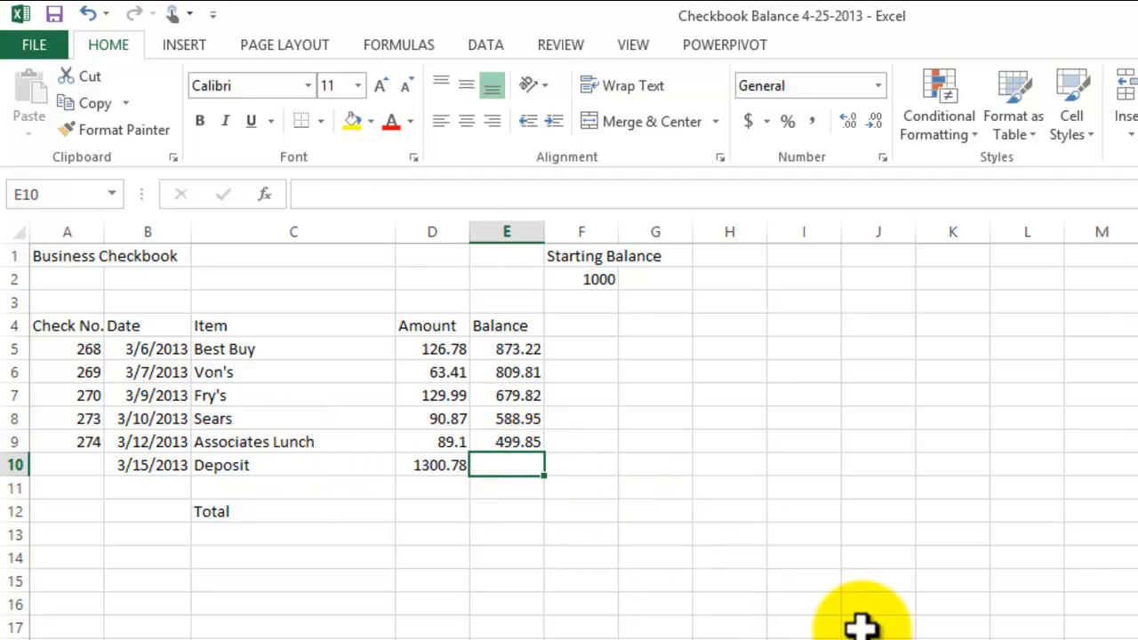
type("=")
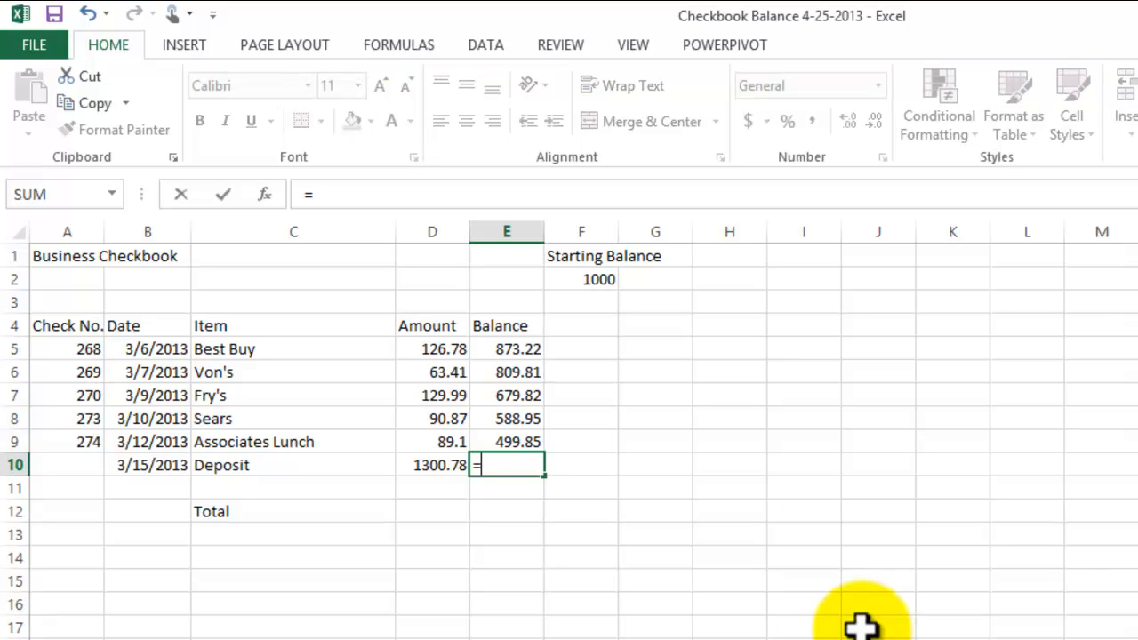
left_click(519, 437)
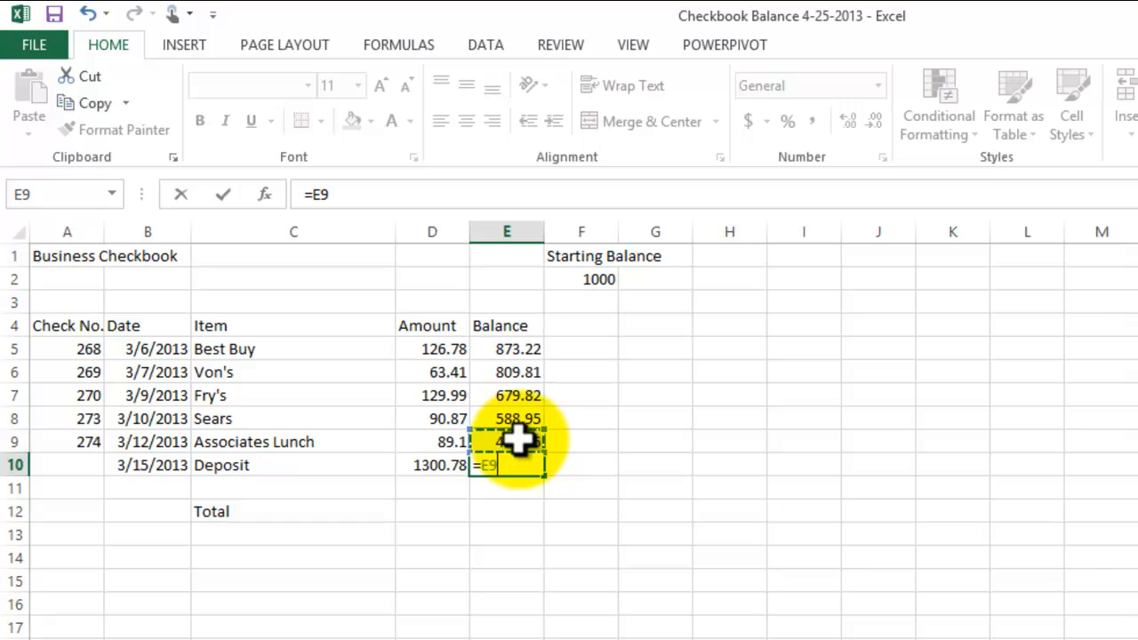
type("+")
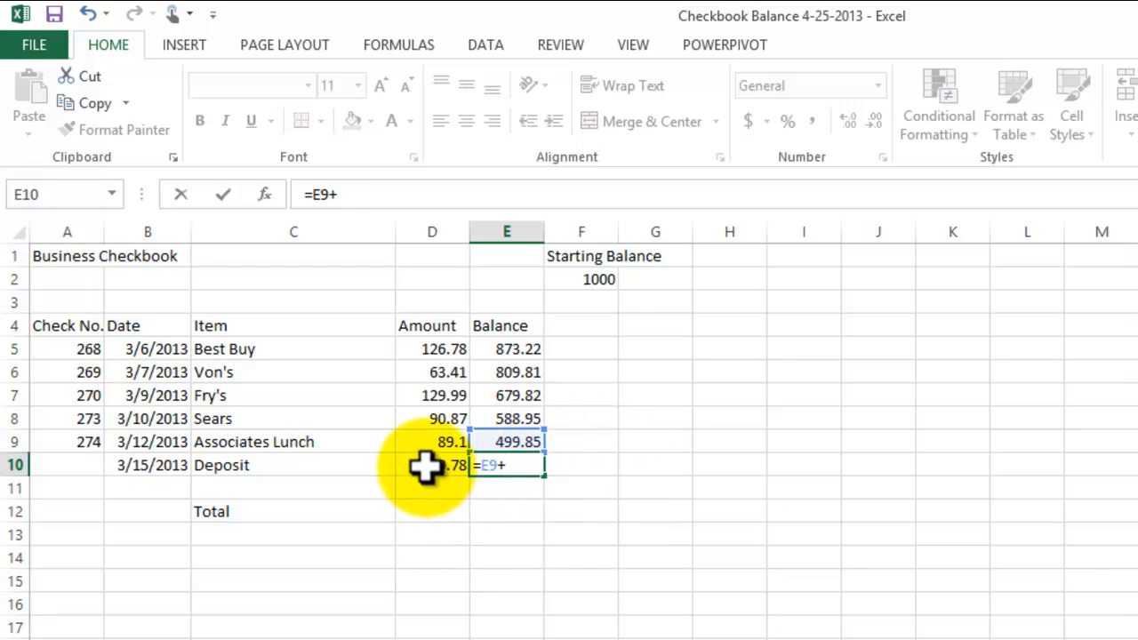
left_click(460, 465)
type("+")
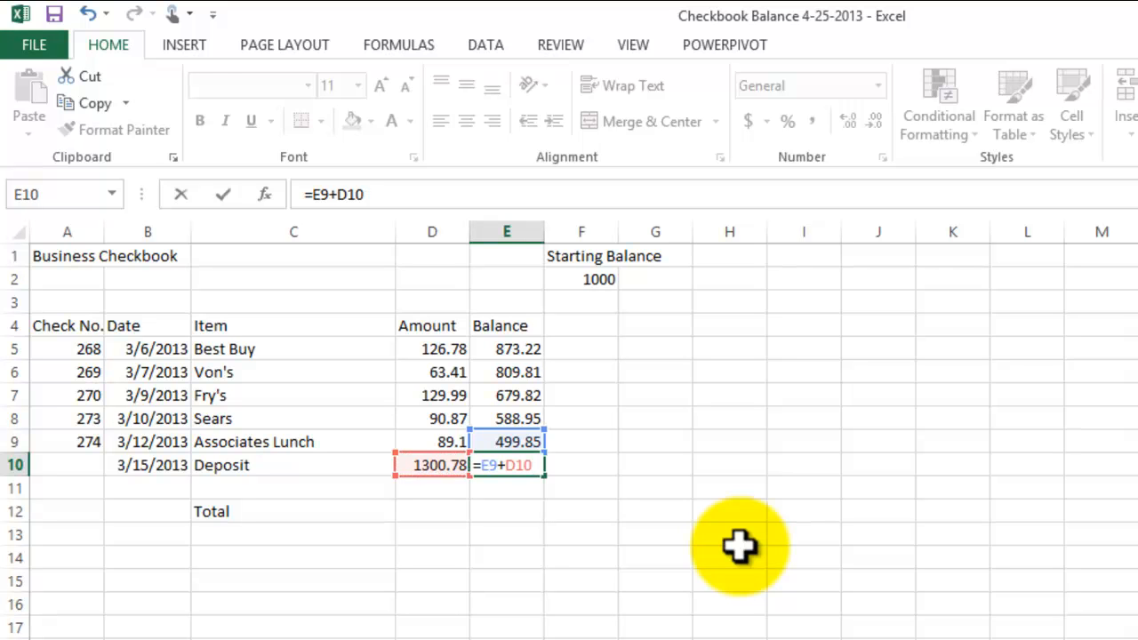
key("Return")
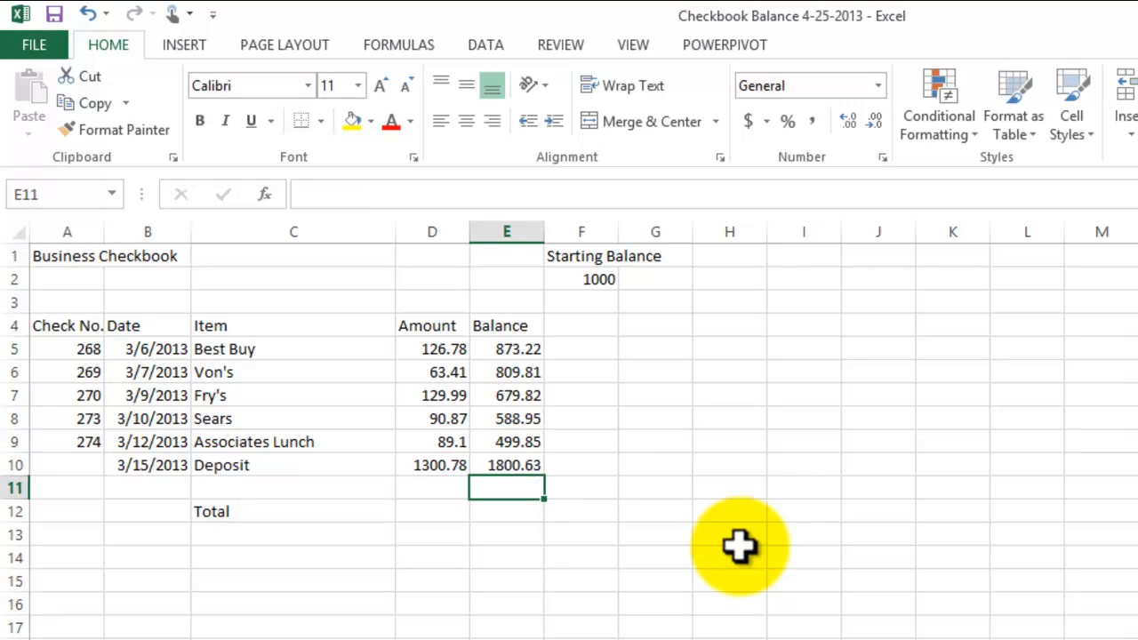
left_click(534, 465)
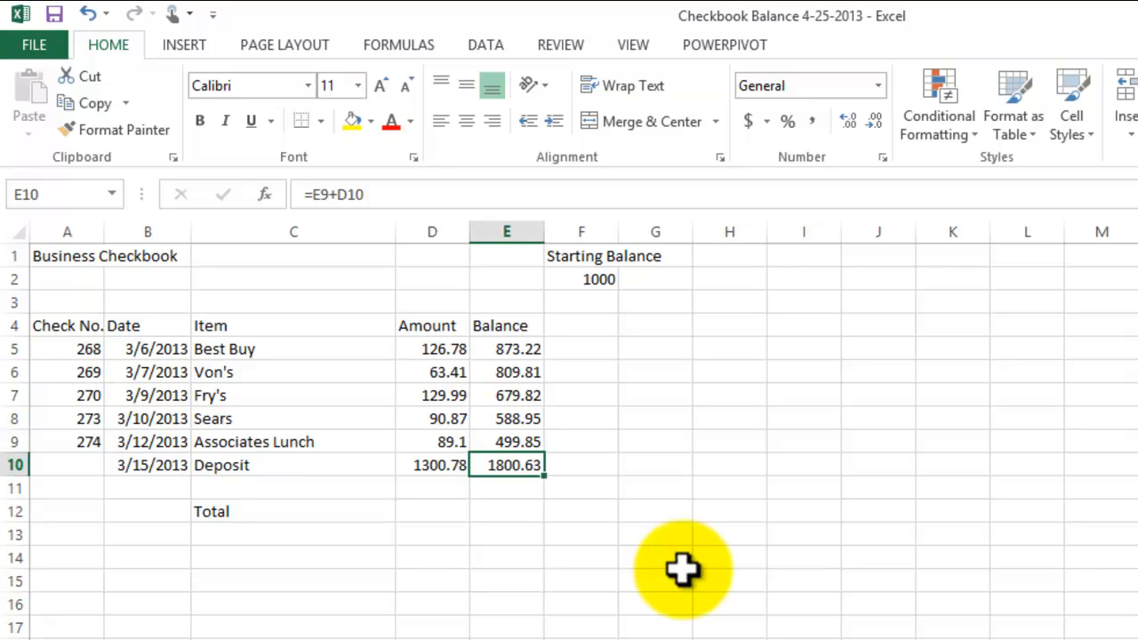
- Move the Total label from cell C12 down one row to cell C13
left_click(71, 487)
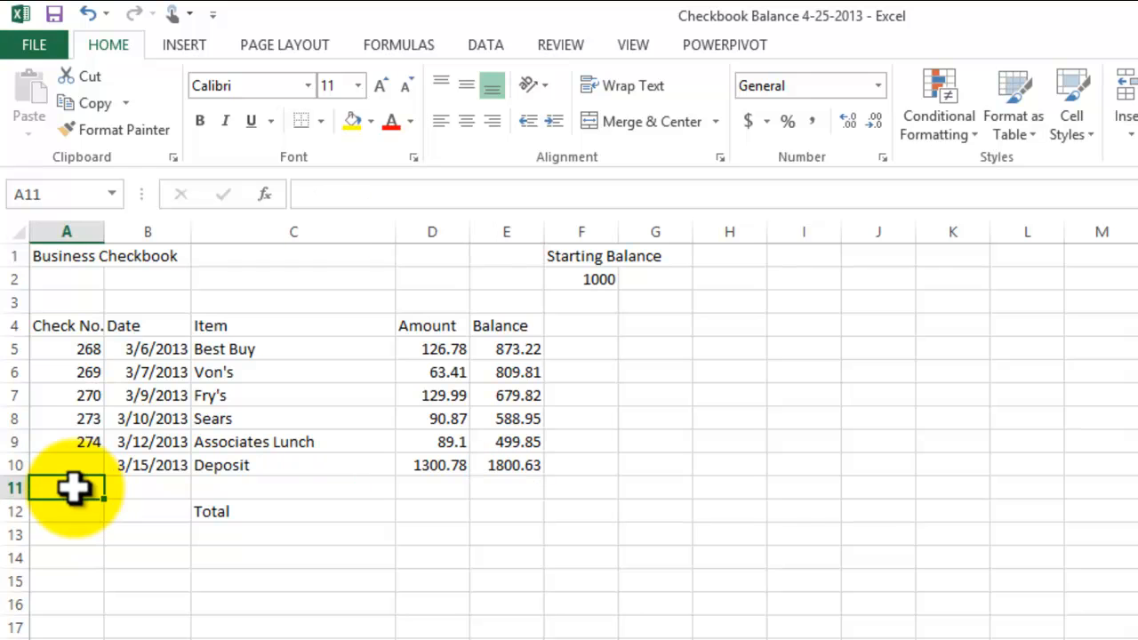
left_click(264, 513)
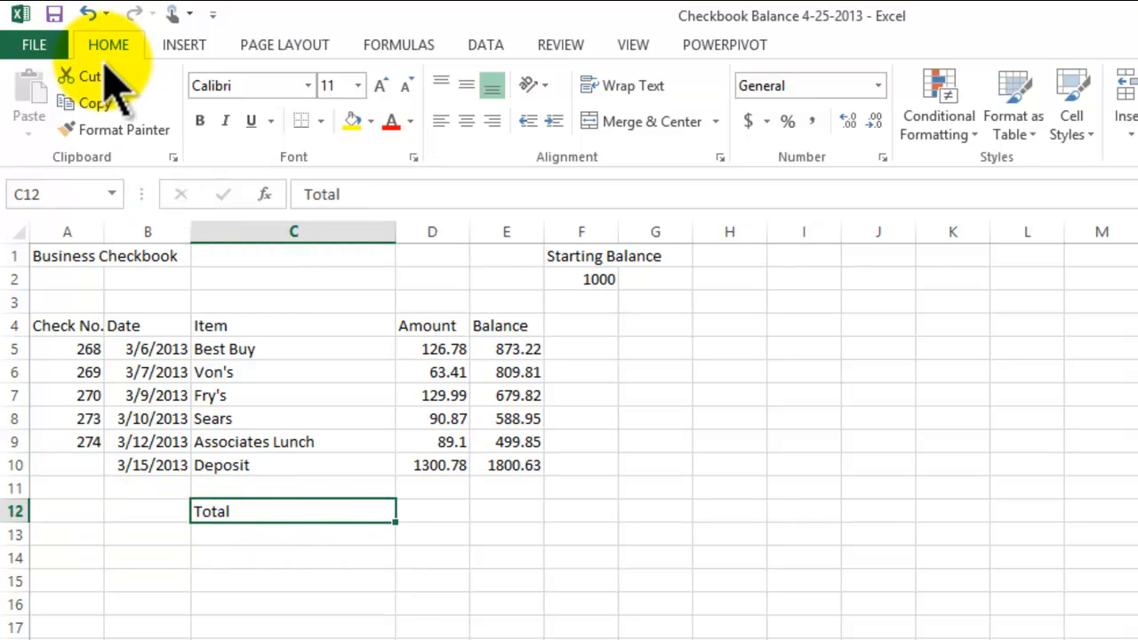
left_click(89, 103)
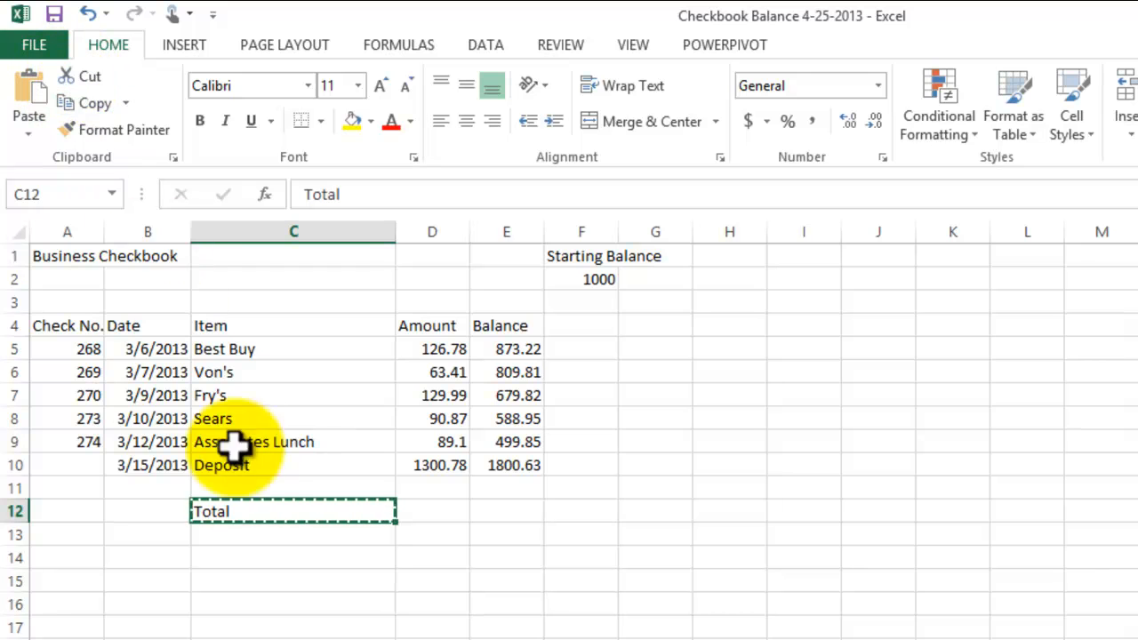
left_click(239, 540)
left_click(34, 96)
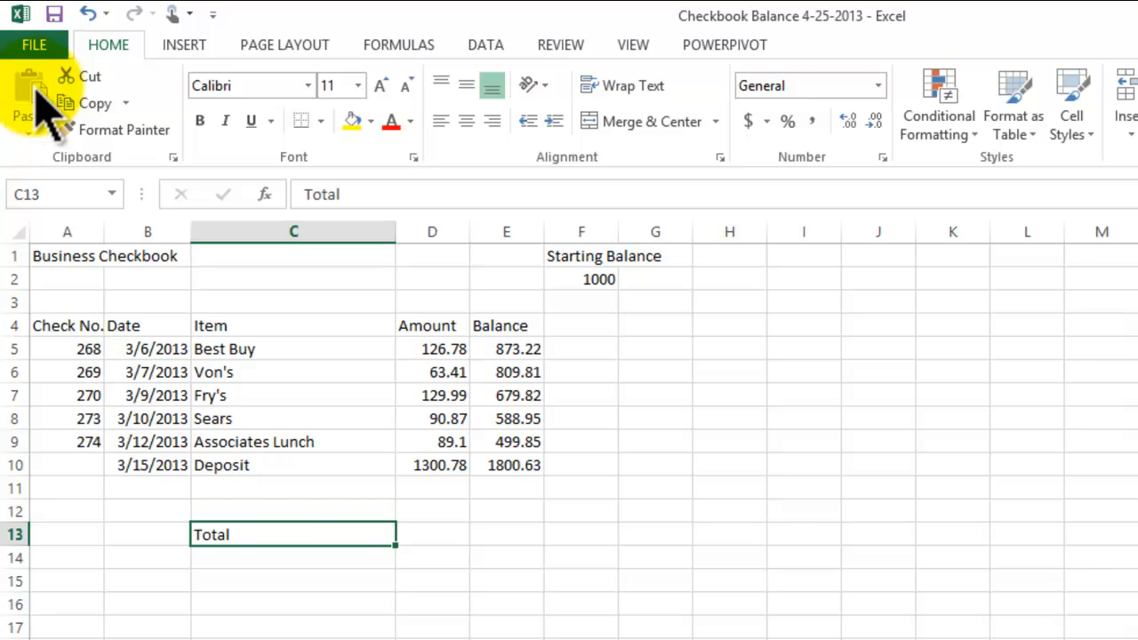
- Enter the check numbers 275 in cell A11 and 281 in cell A12
left_click(84, 485)
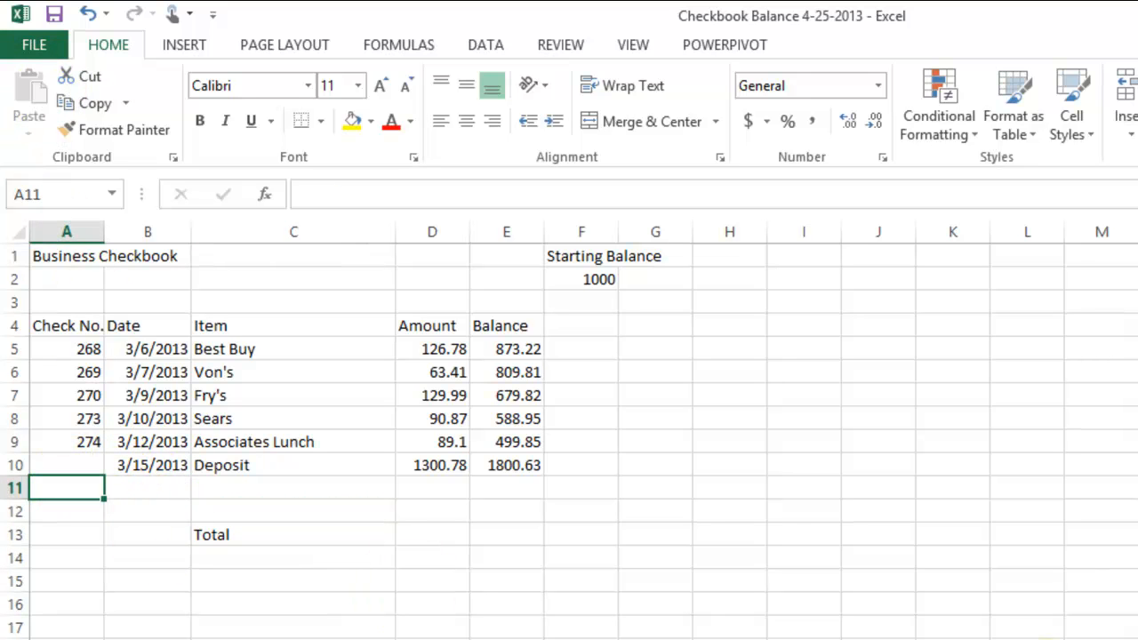
type("275")
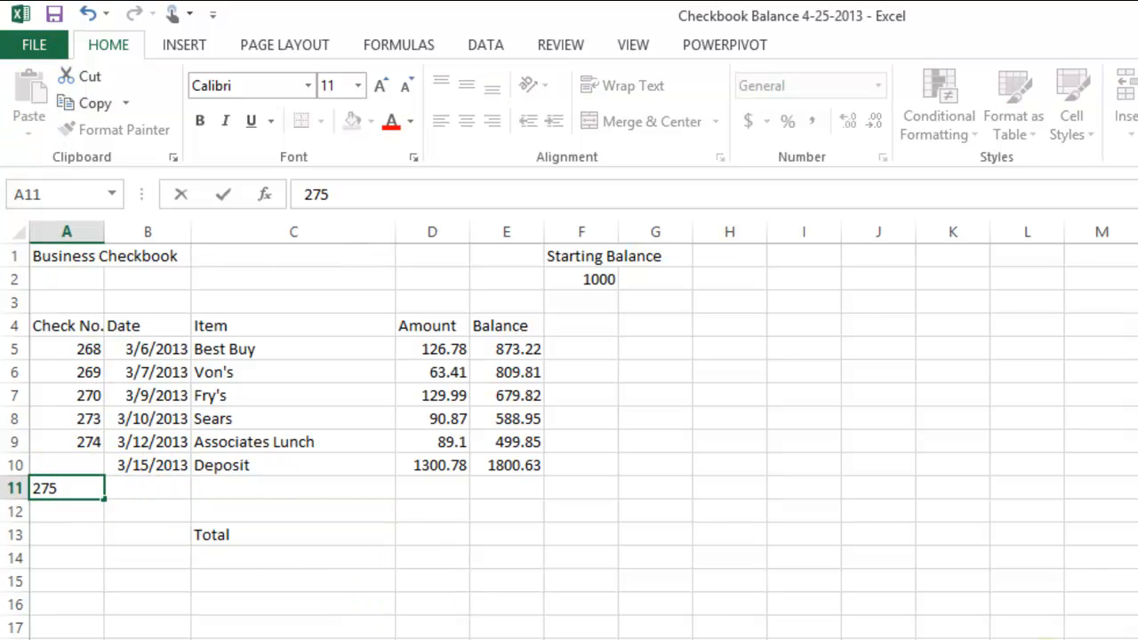
key("Return")
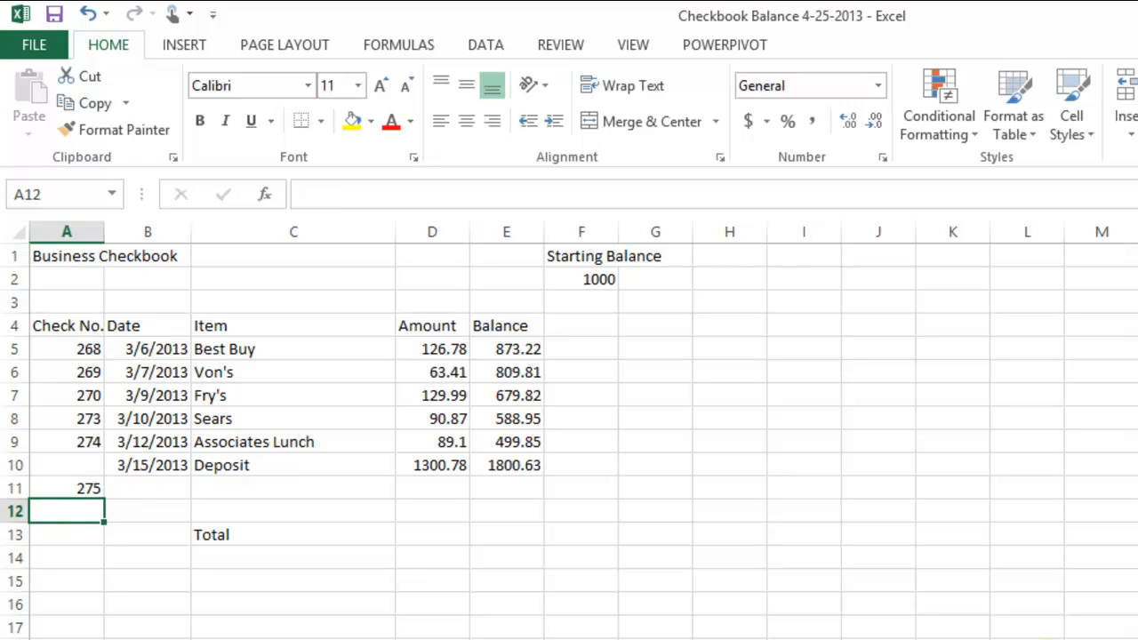
type("2")
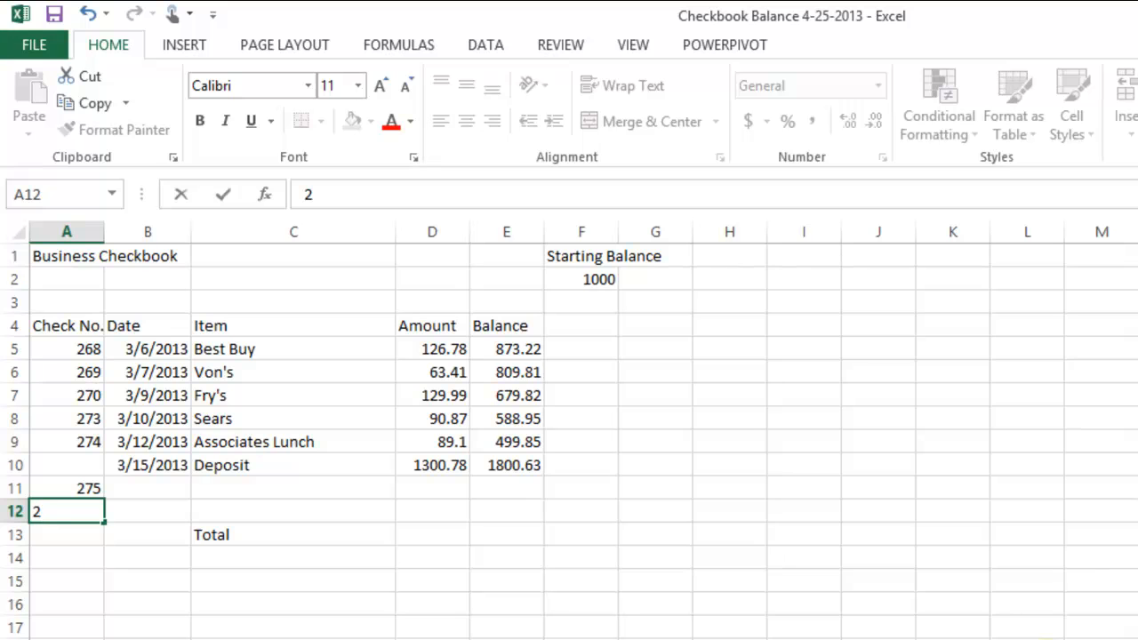
key("Return")
key("Return")
key("Return")
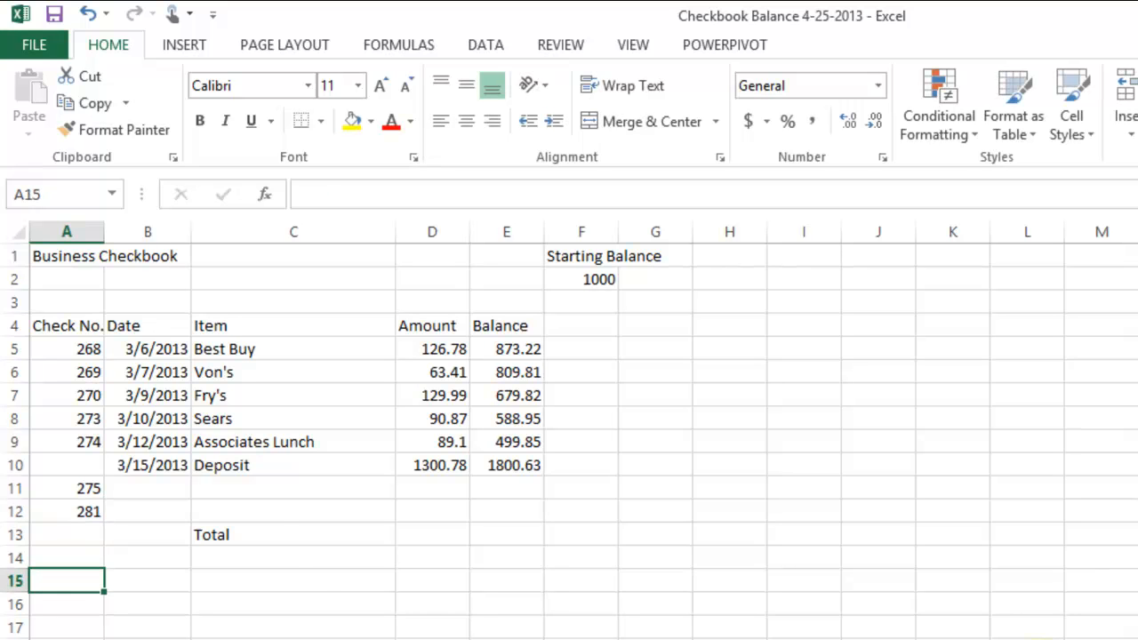
- Enter the check dates 3-17-2013 in cell B11 and 3-19-2013 in cell B12
left_click(175, 492)
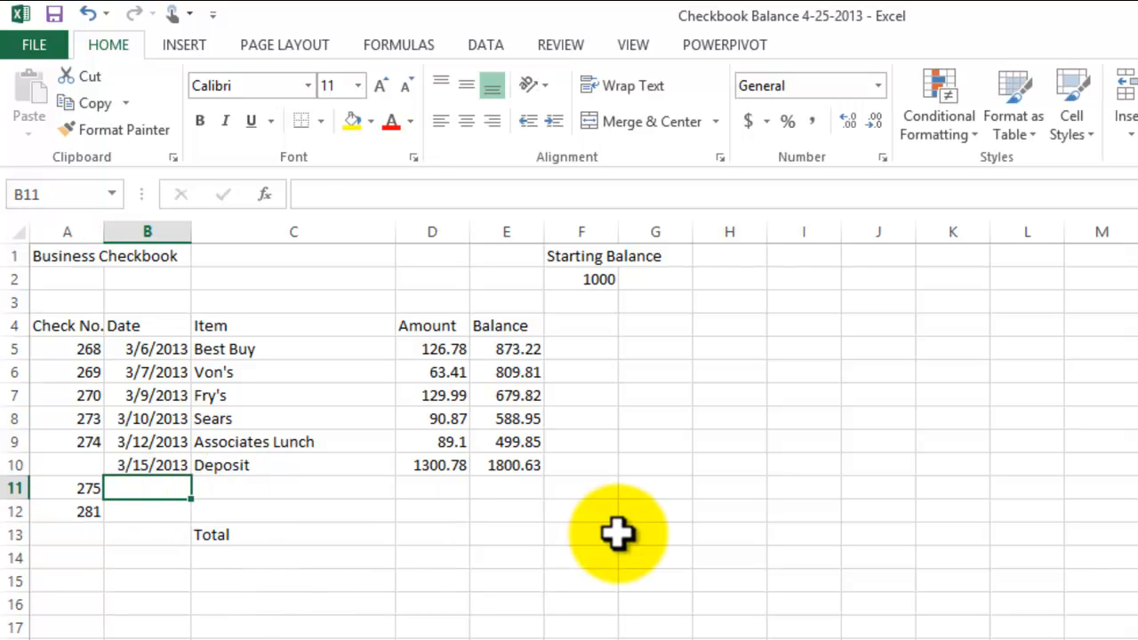
type("3-17-2013")
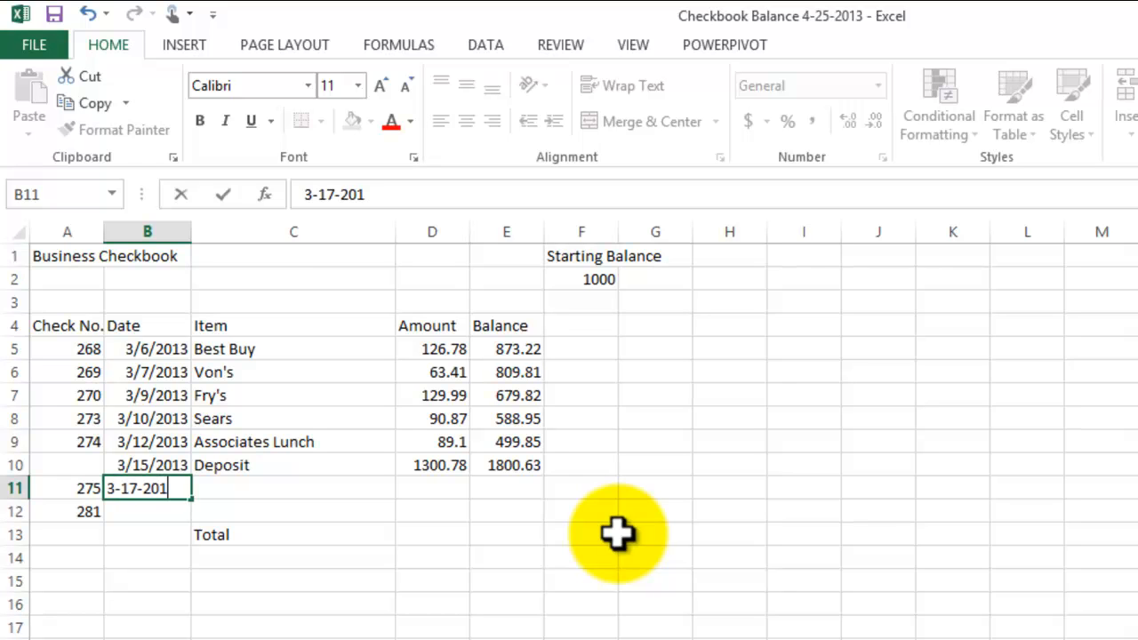
key("Return")
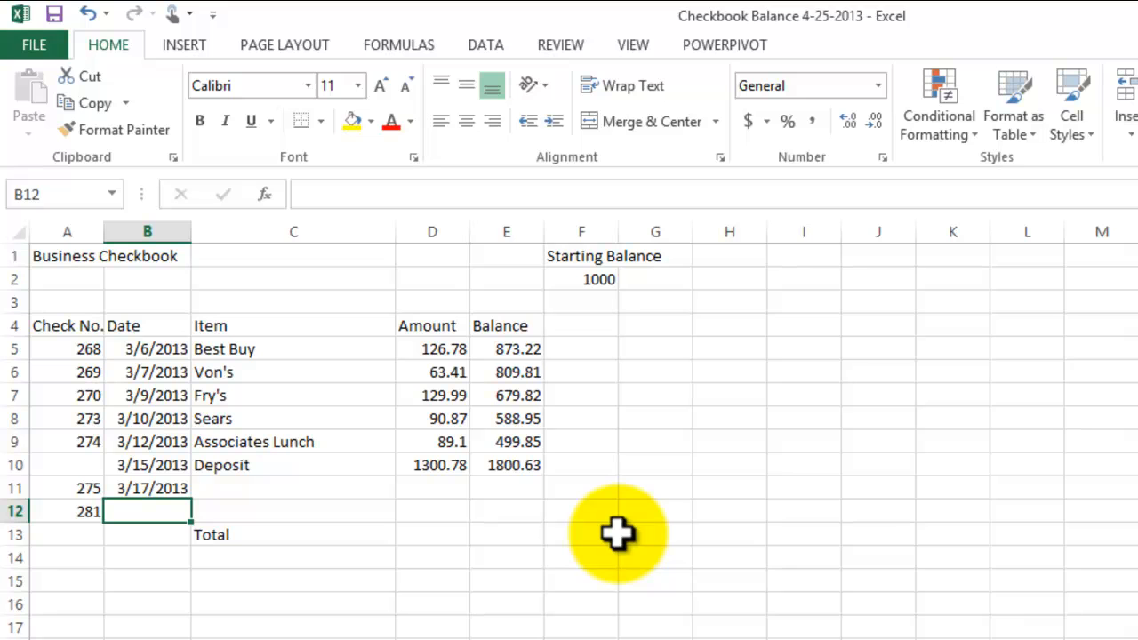
type("3")
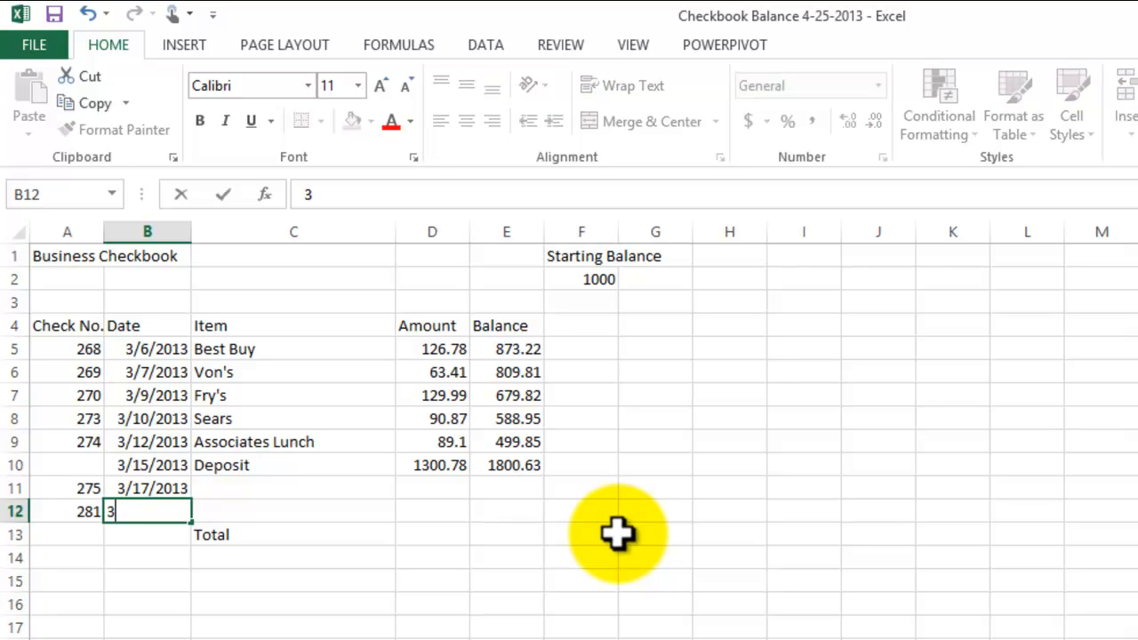
type("-19-2013")
key("Return")
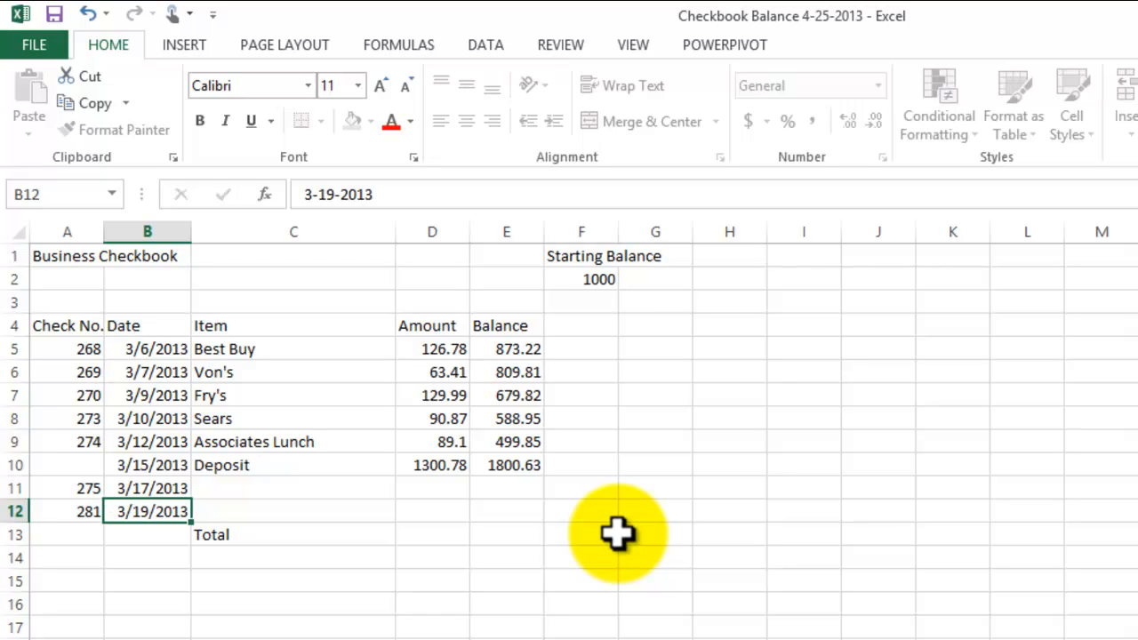
- Enter the item Radio Shock in cell C11 with the amount 235.12 in cell D11
left_click(265, 490)
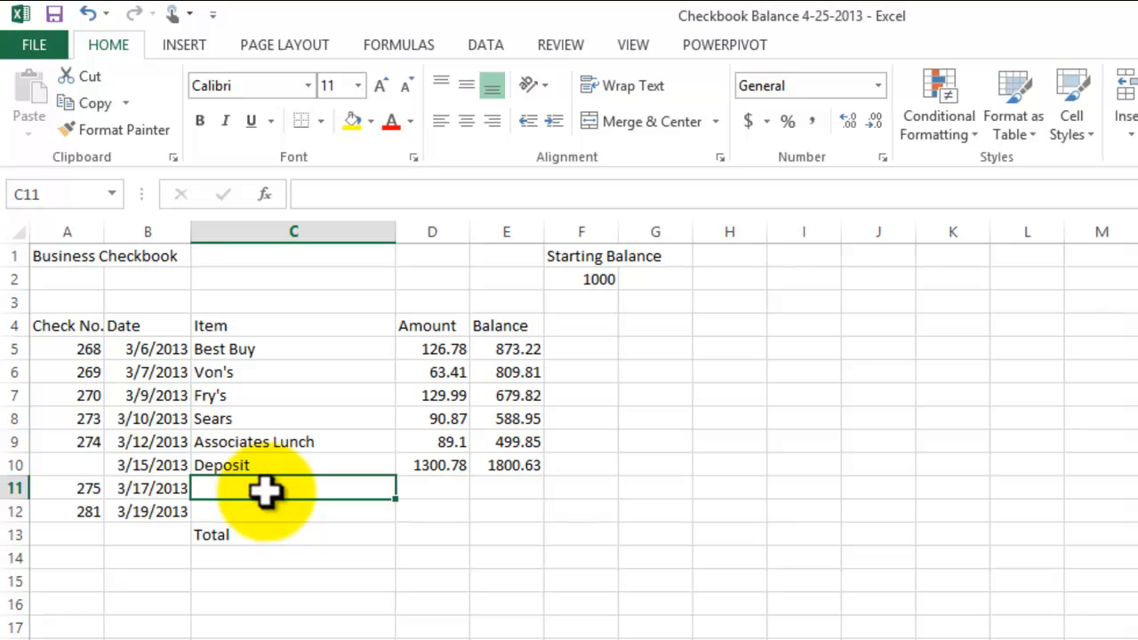
type("Radio ")
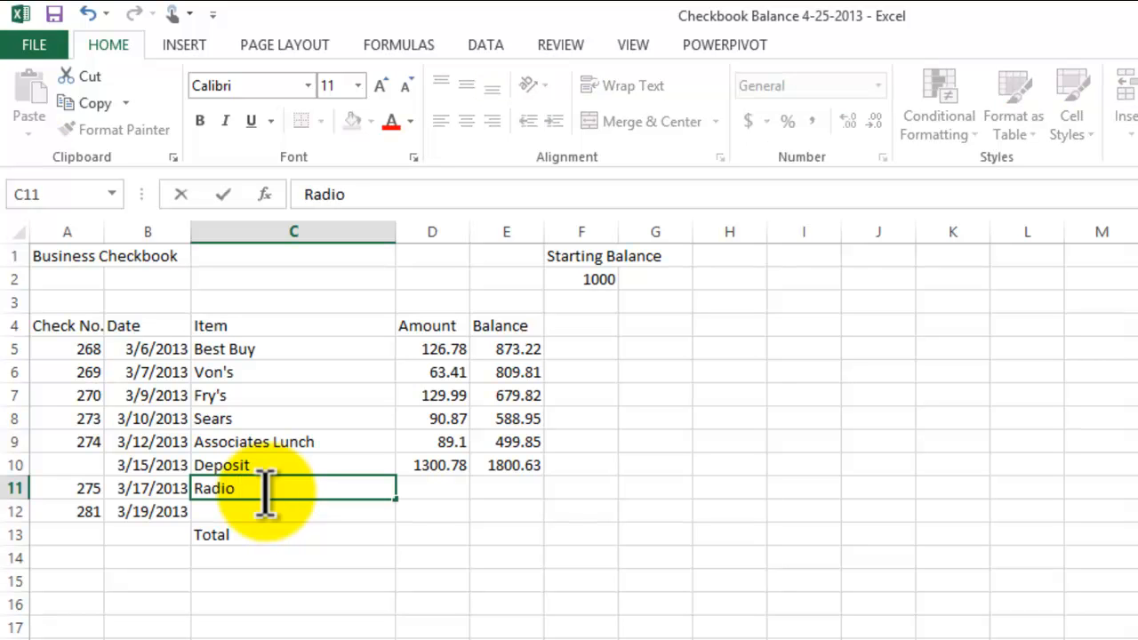
type("Shock")
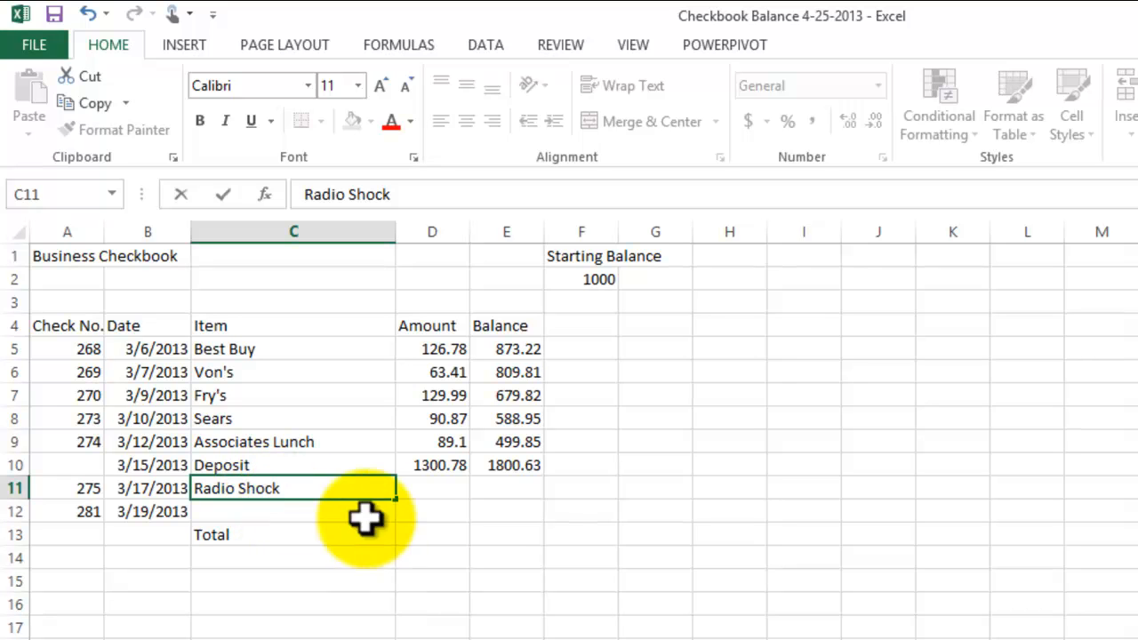
left_click(432, 490)
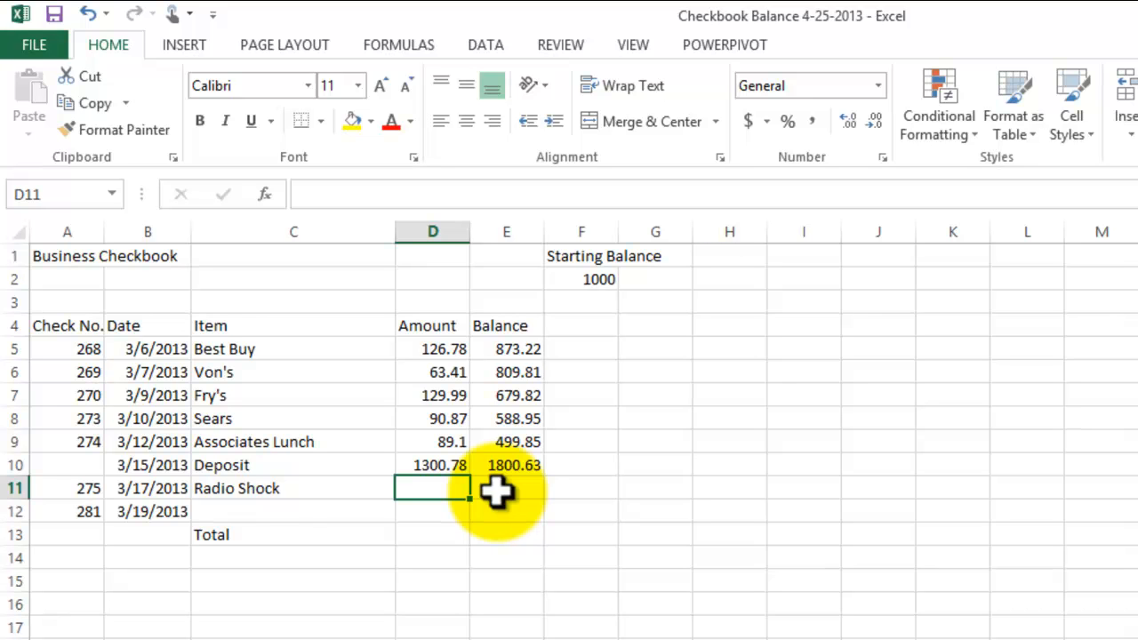
type("235.12")
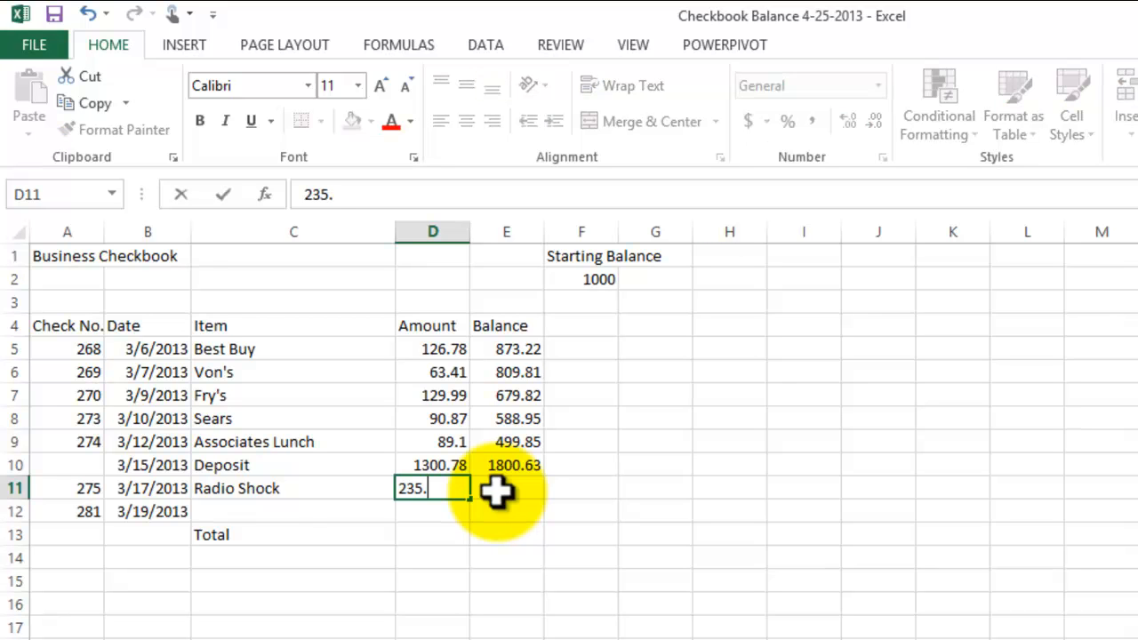
key("Return")
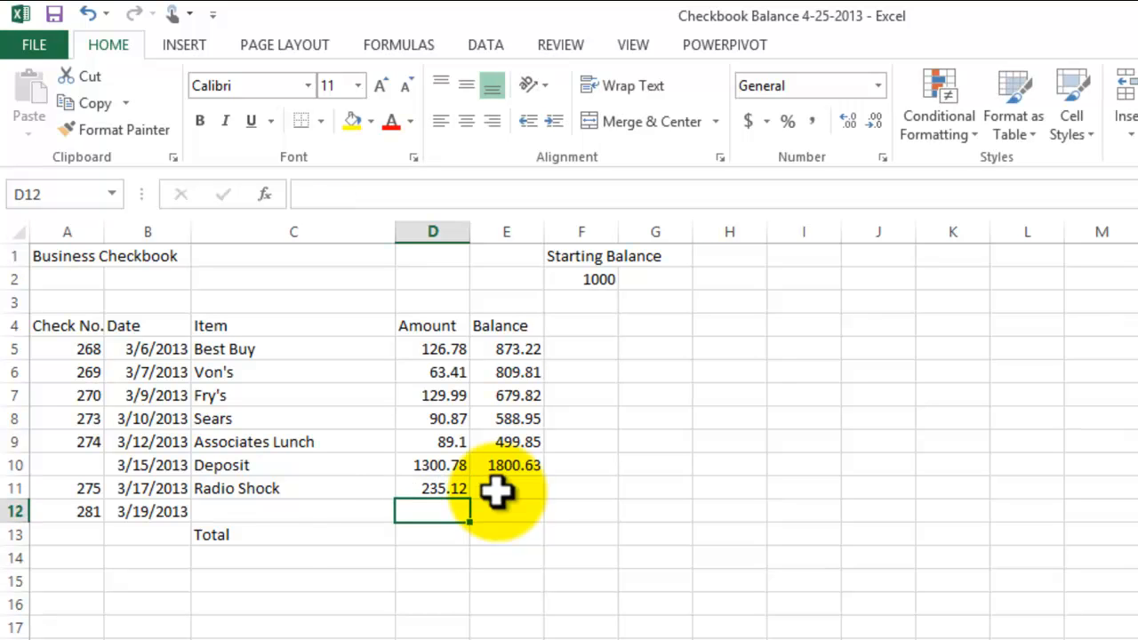
- Enter the item Verizon in cell C12 with the amount 230.99 in cell D12
left_click(296, 508)
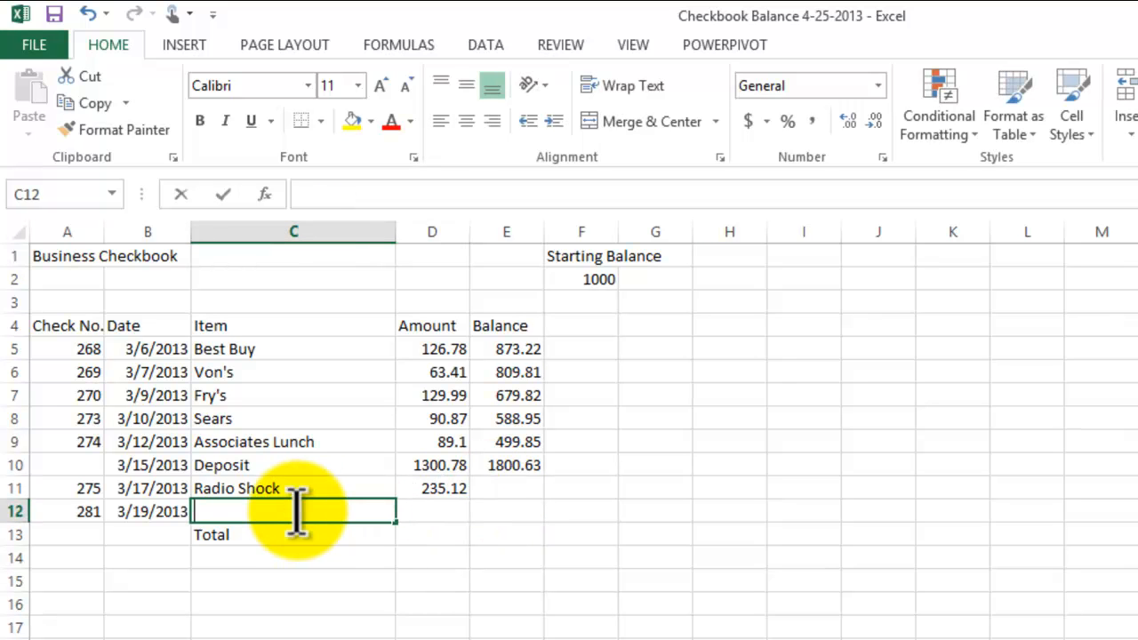
type("Verizon")
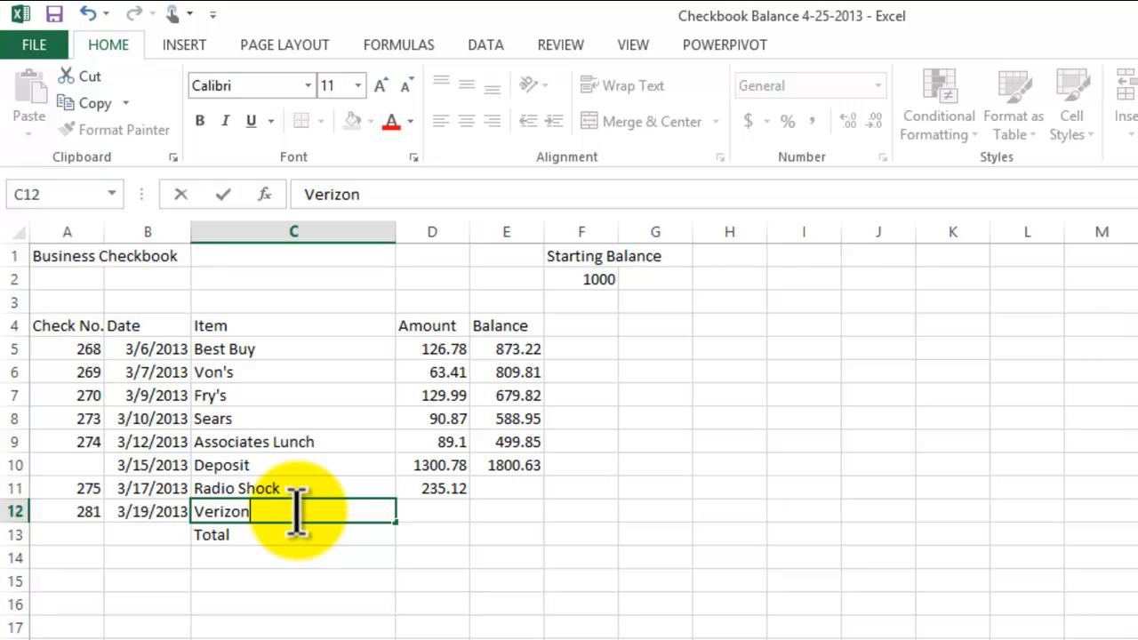
key("Return")
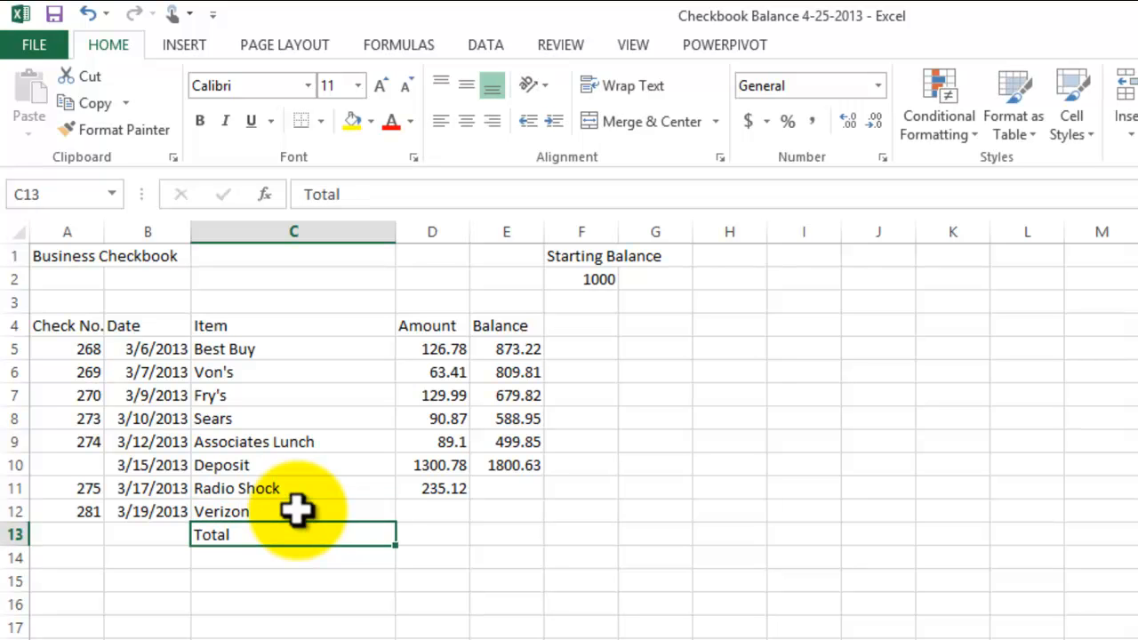
left_click(444, 514)
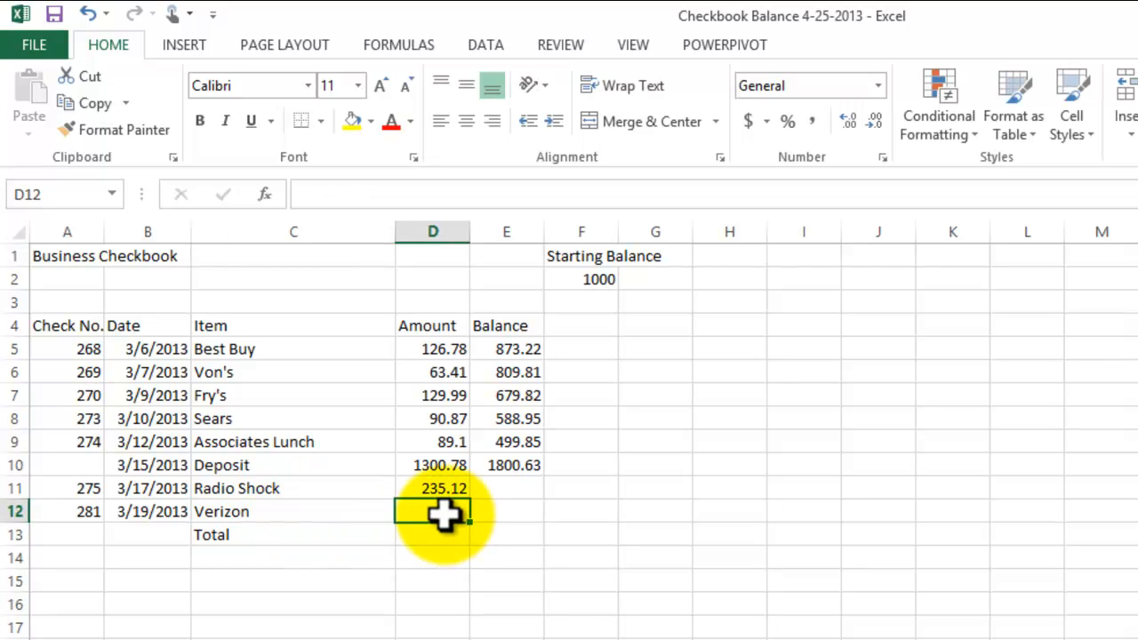
type("230.")
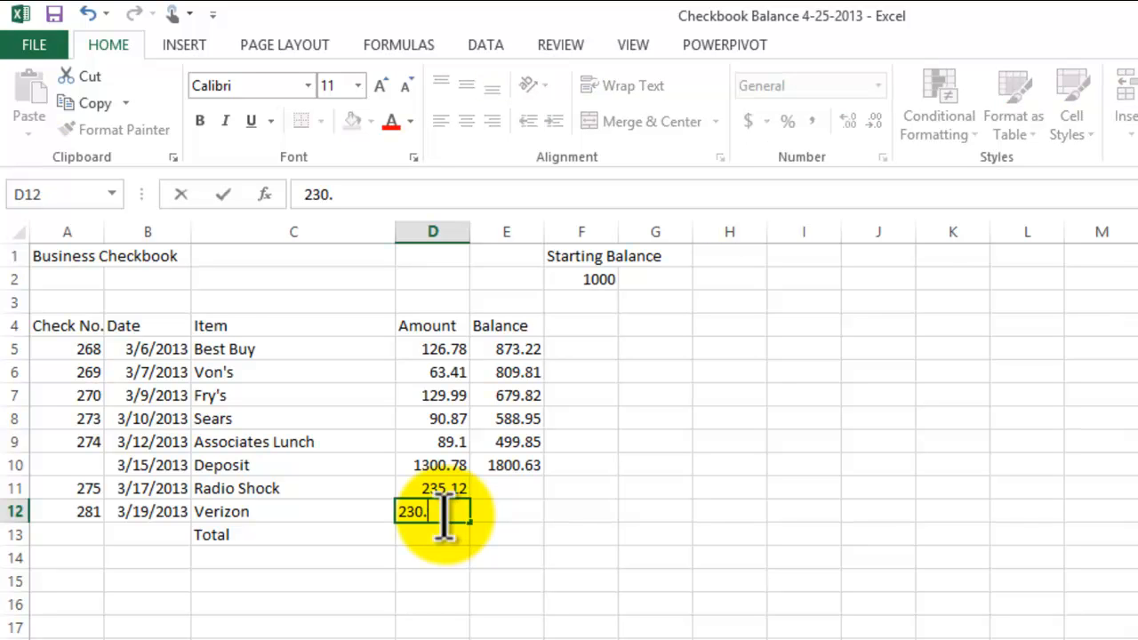
type("99")
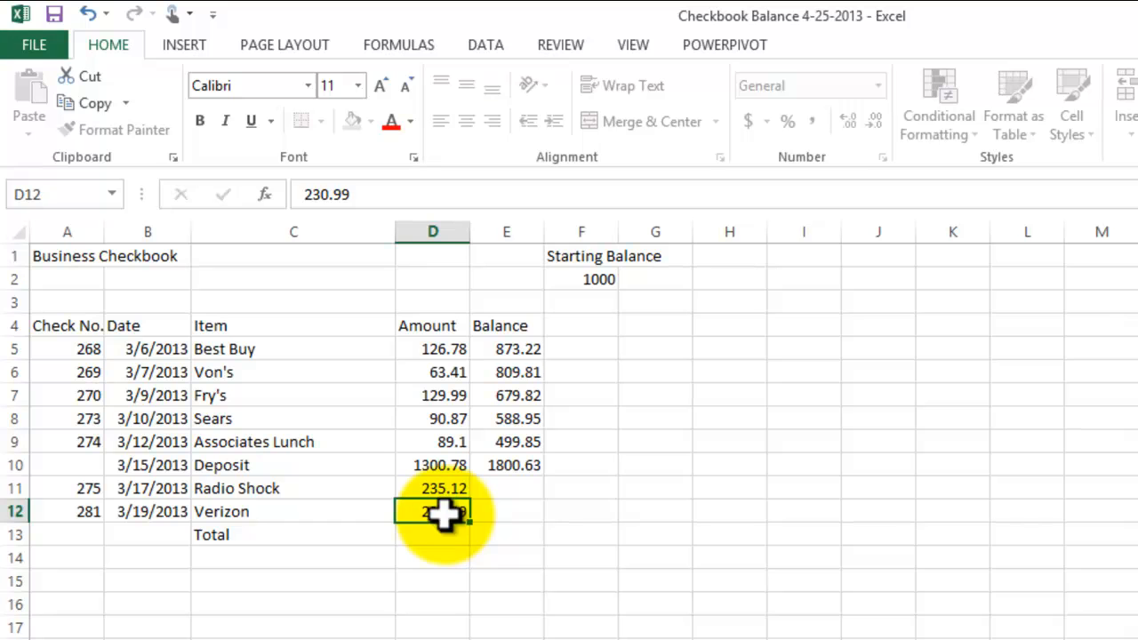
key("Return")
- Calculate the Radio Shock balance in cell E11 by subtracting its amount from the previous balance with =E10-D11
left_click(508, 486)
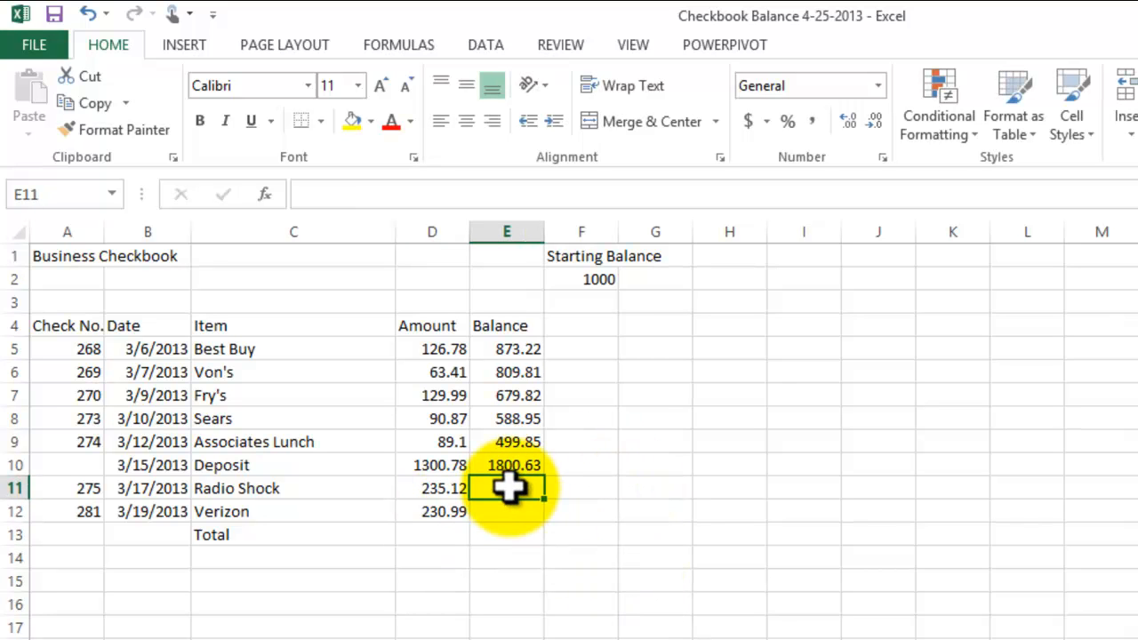
type("=")
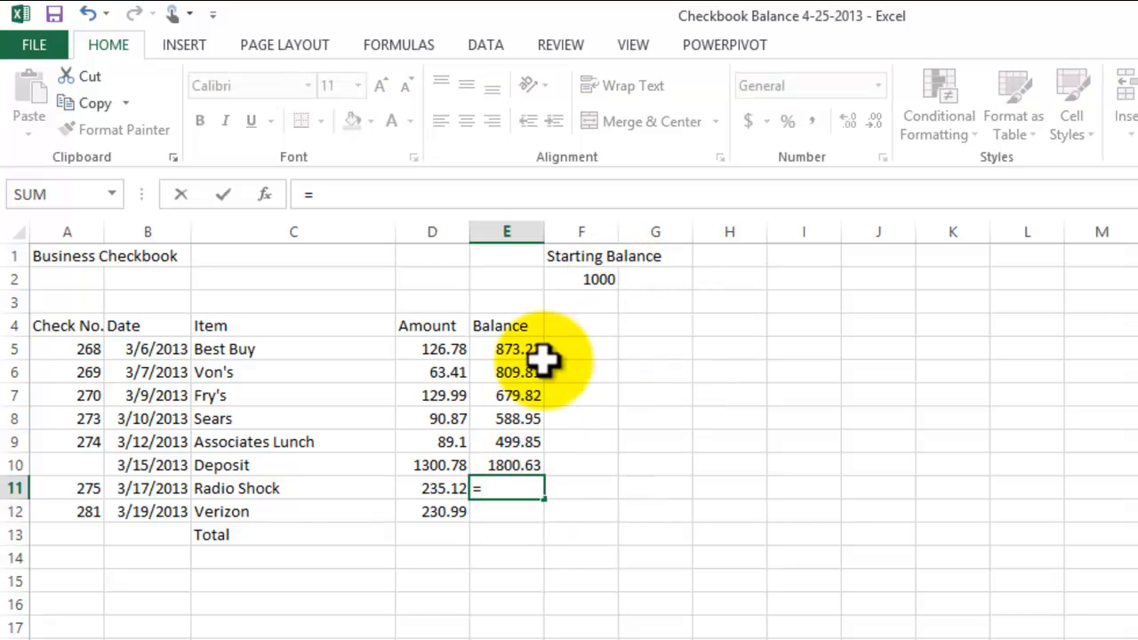
left_click(515, 464)
type("-")
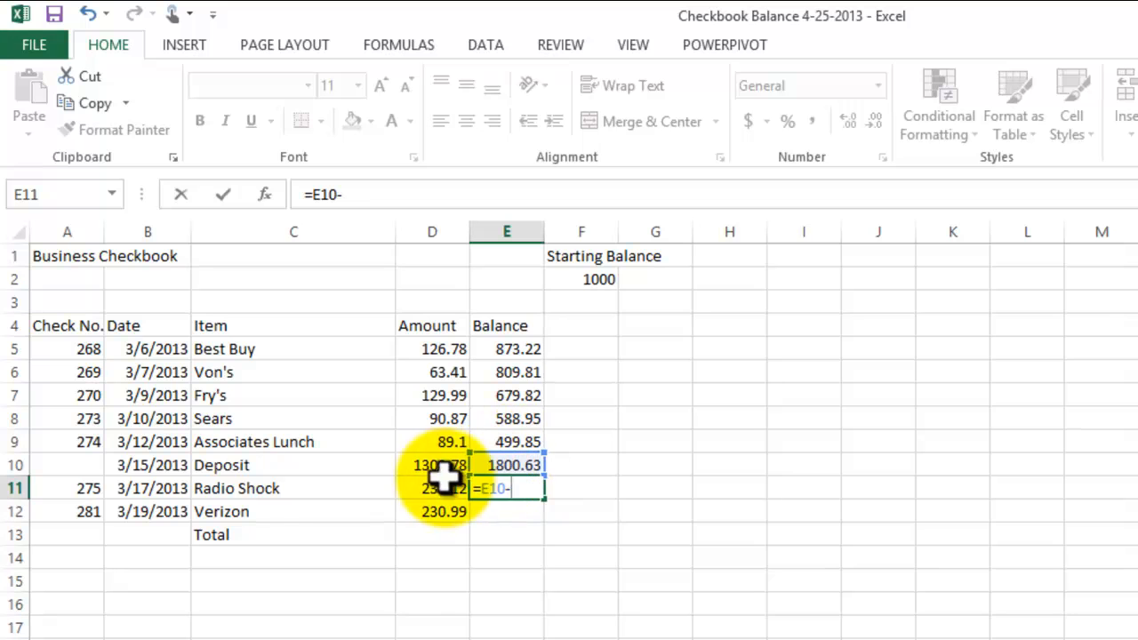
left_click(437, 491)
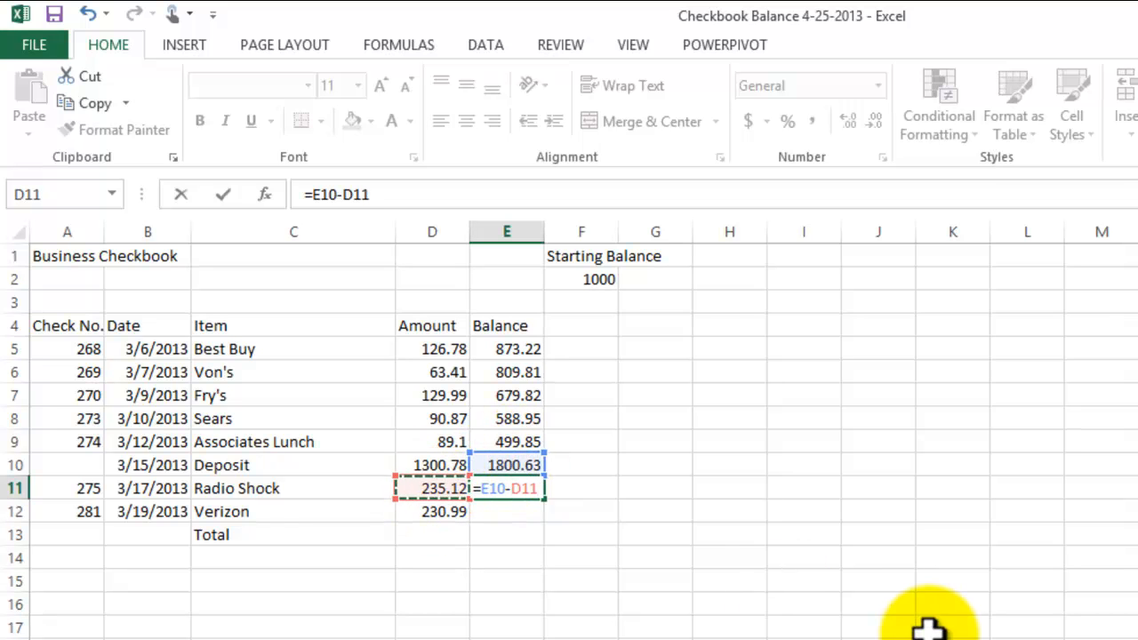
key("Return")
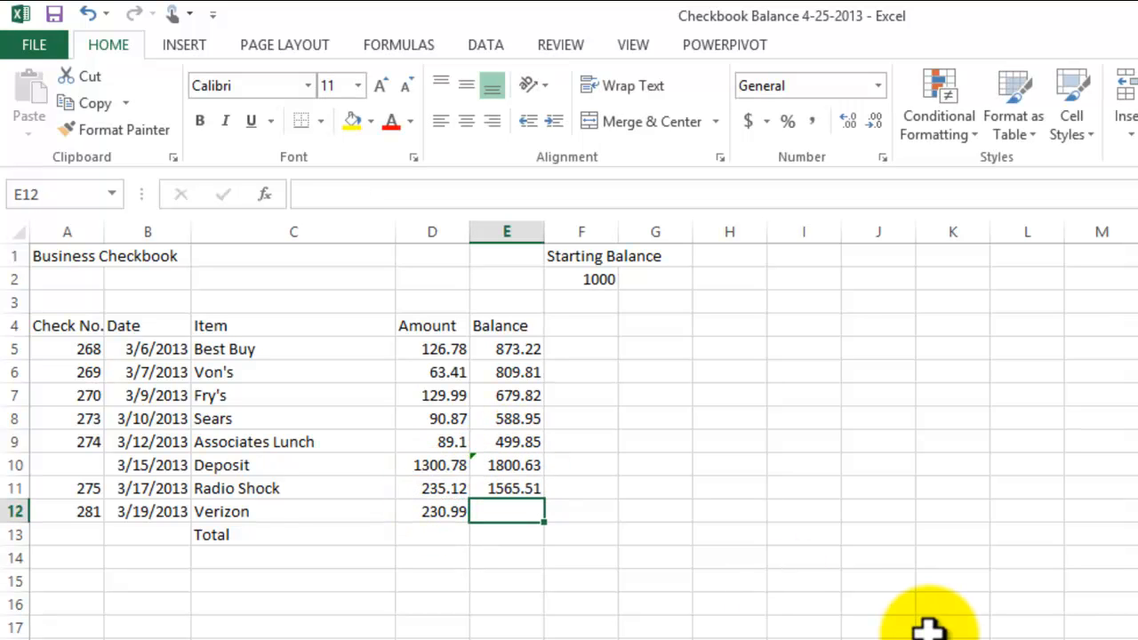
type("=")
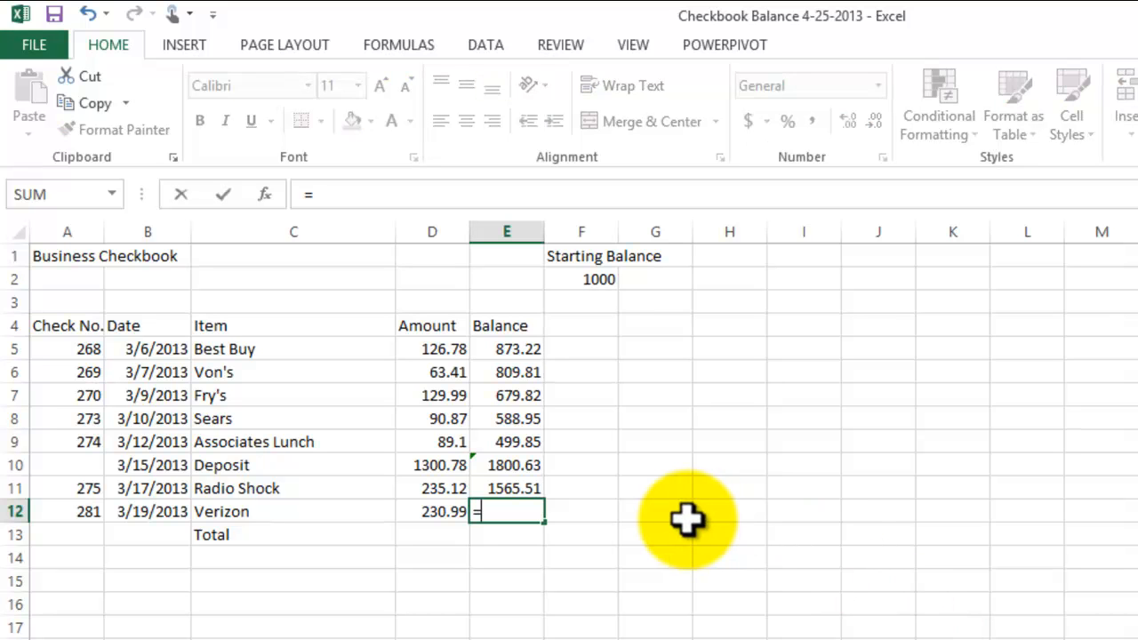
key("BackSpace")
left_click(687, 578)
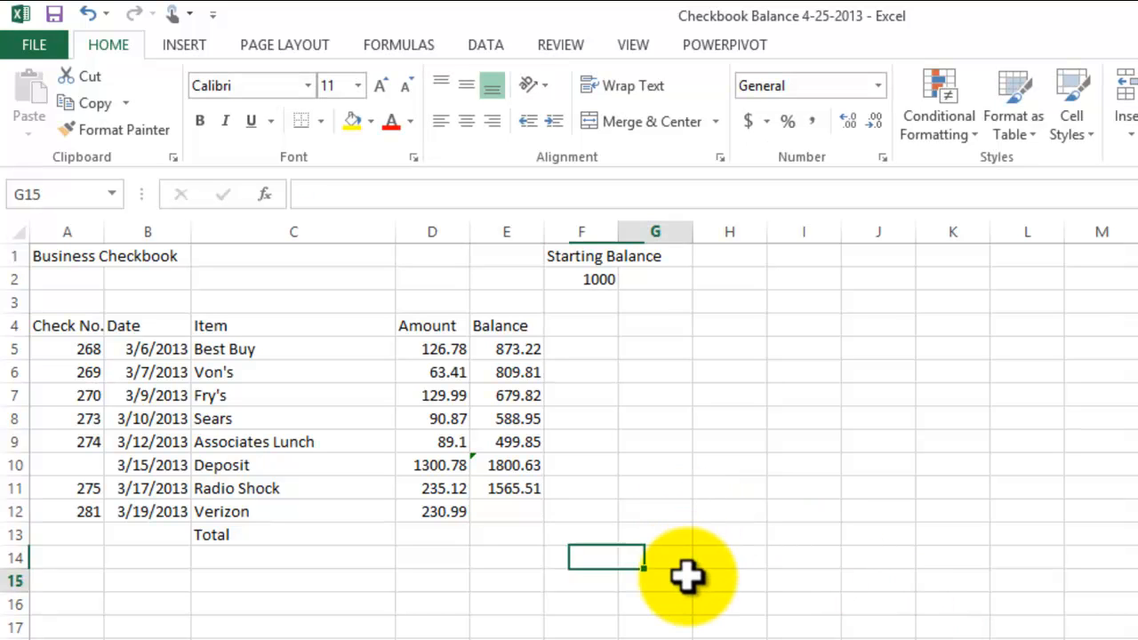
- Examine the error-checking options flagged on the Deposit balance in cell E10 and open its formula to inspect the referenced cells
left_click(505, 466)
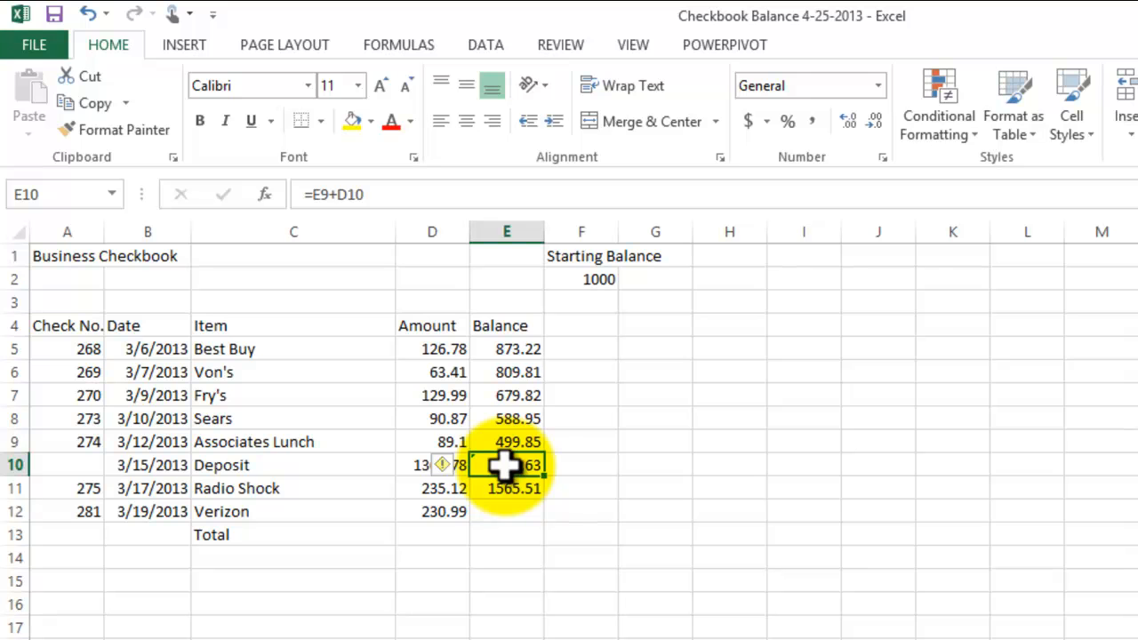
left_click(649, 576)
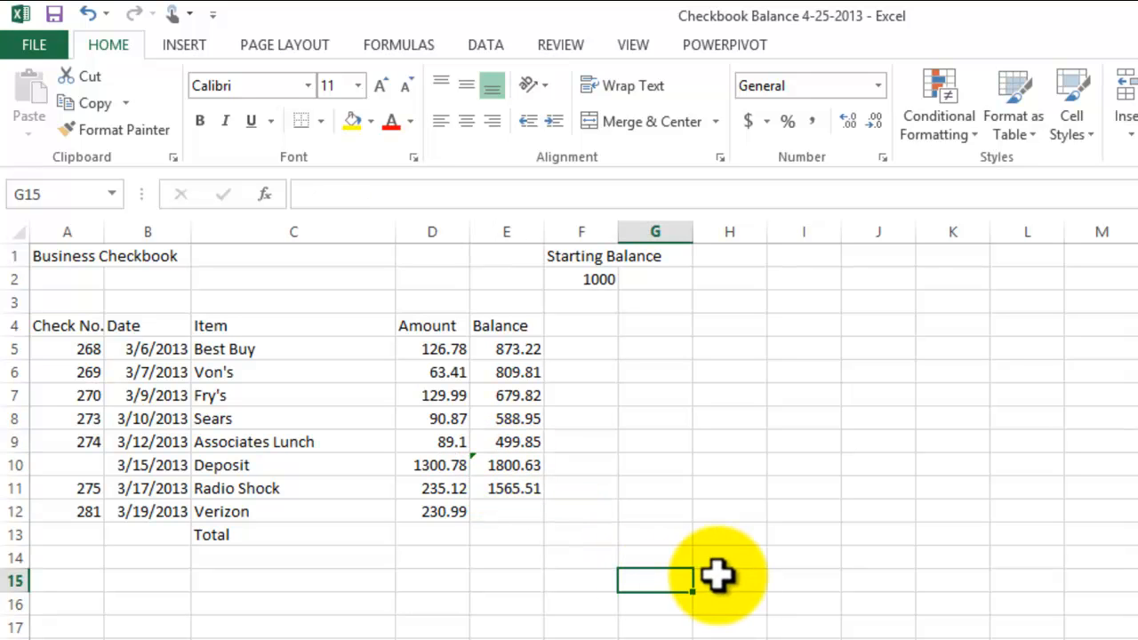
left_click(503, 463)
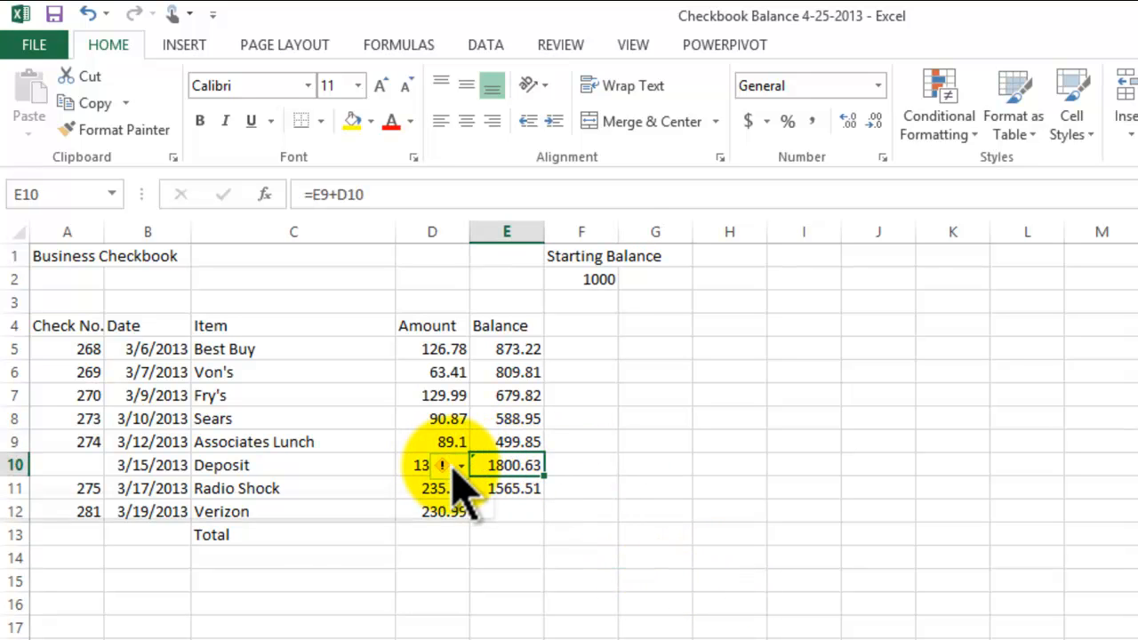
left_click(454, 468)
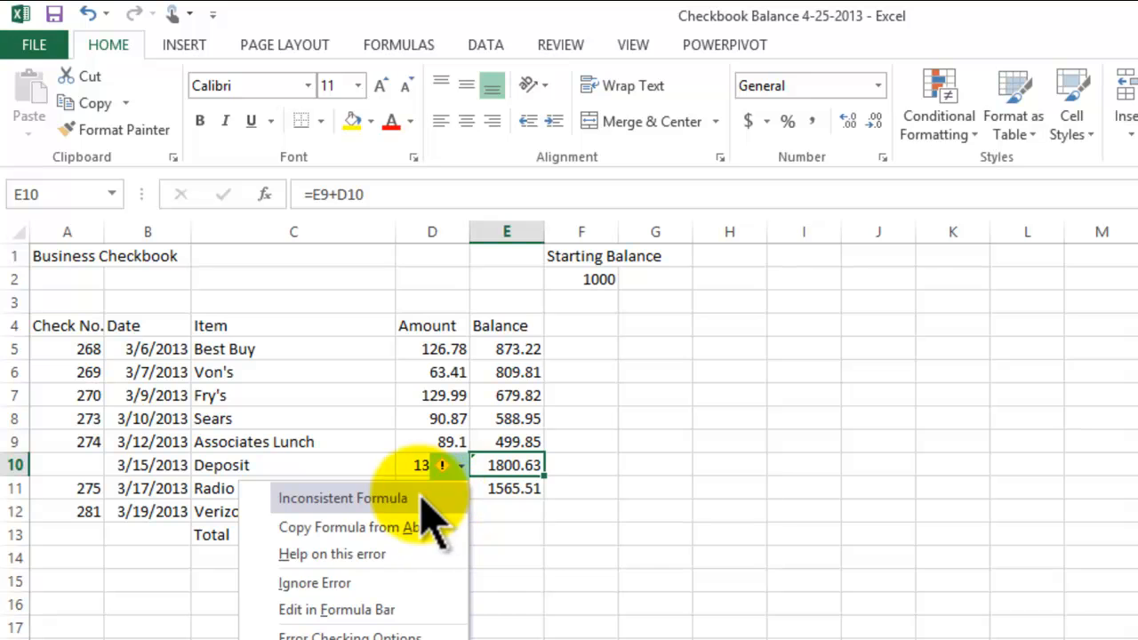
left_click(712, 516)
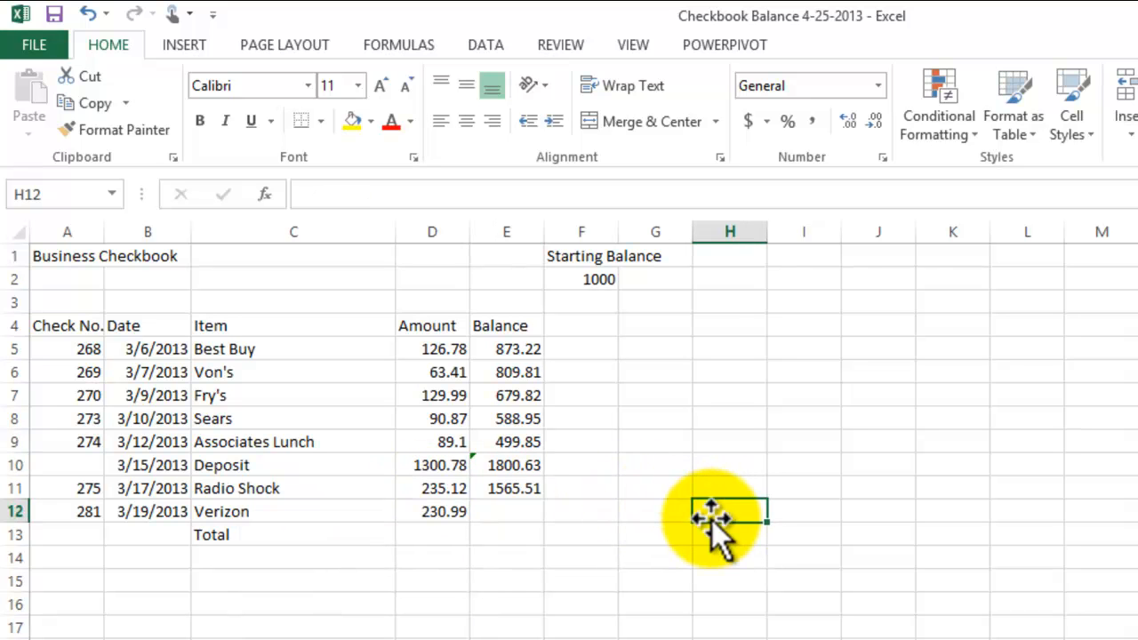
double_click(521, 465)
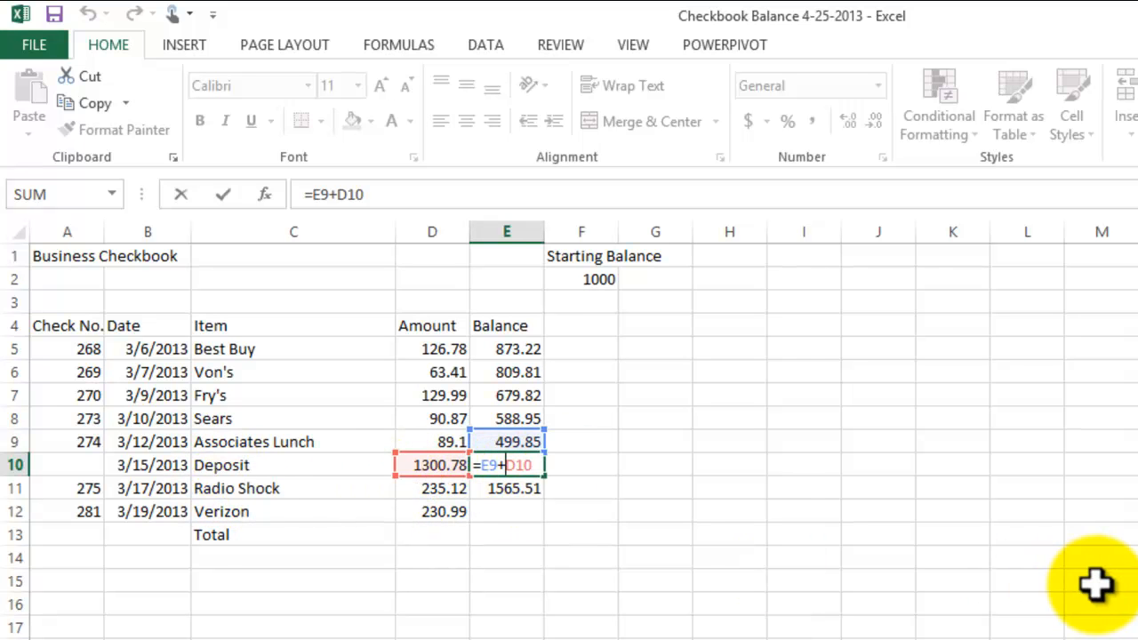
- Close the Deposit balance formula in cell E10 unchanged and ignore its inconsistent-formula error
key("Return")
left_click(485, 463)
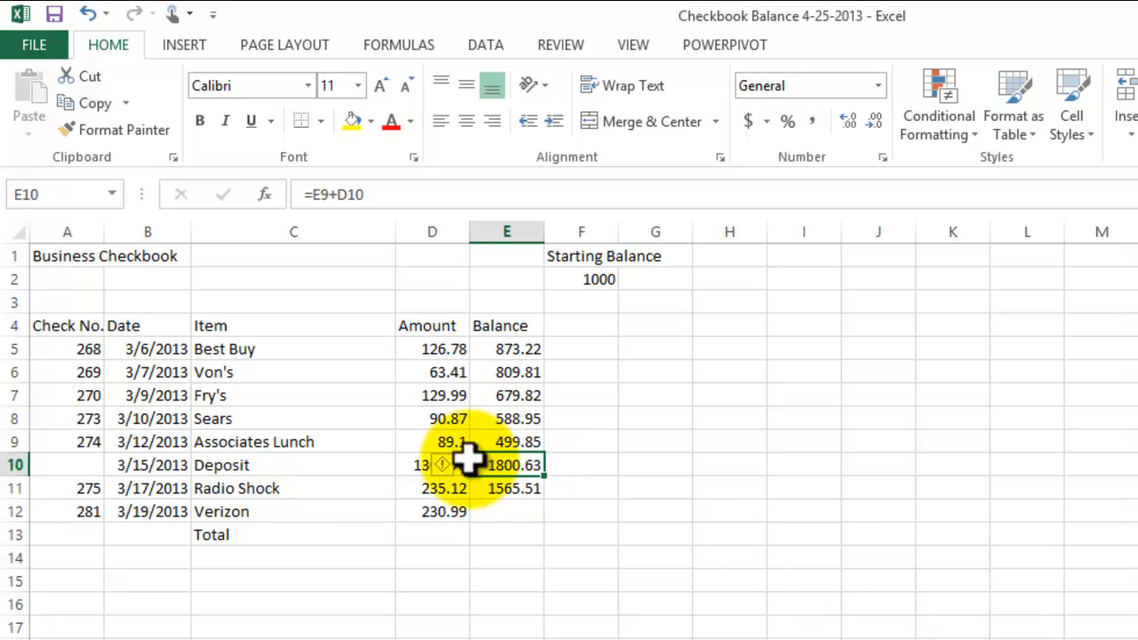
left_click(457, 468)
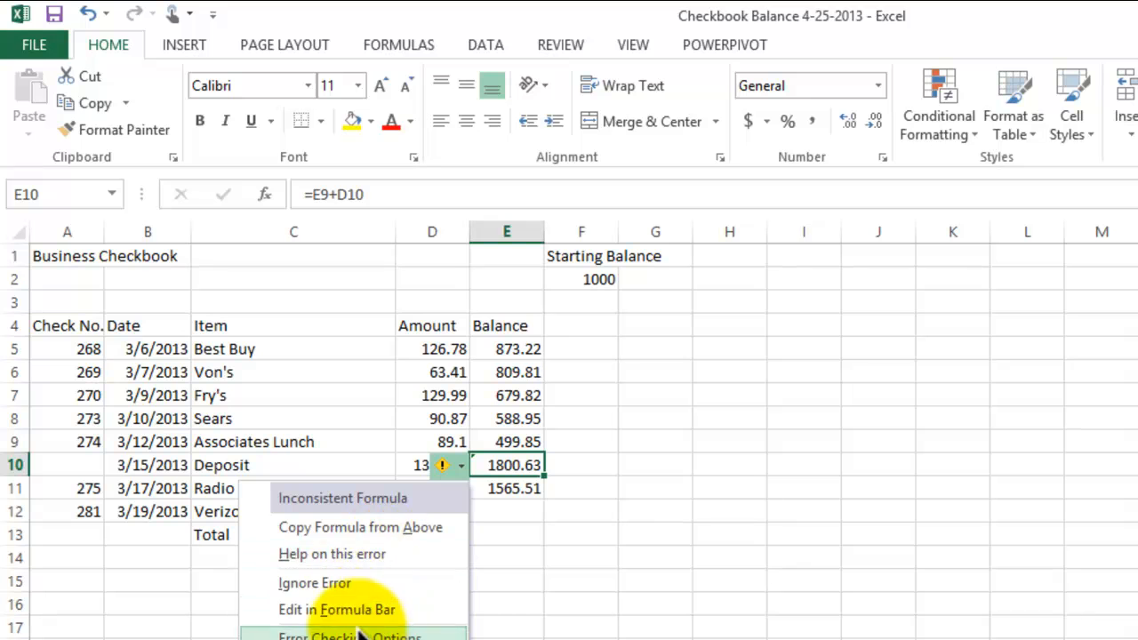
left_click(312, 582)
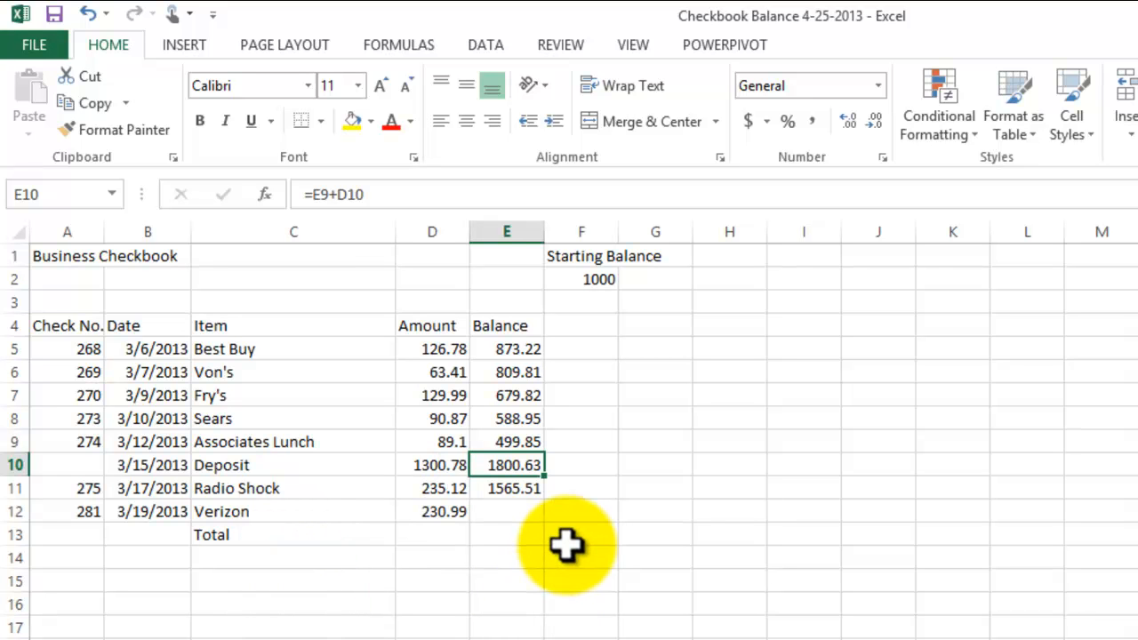
- Calculate the Verizon balance in cell E12 by subtracting its amount from the previous balance with =E11-D12
left_click(516, 510)
type("=")
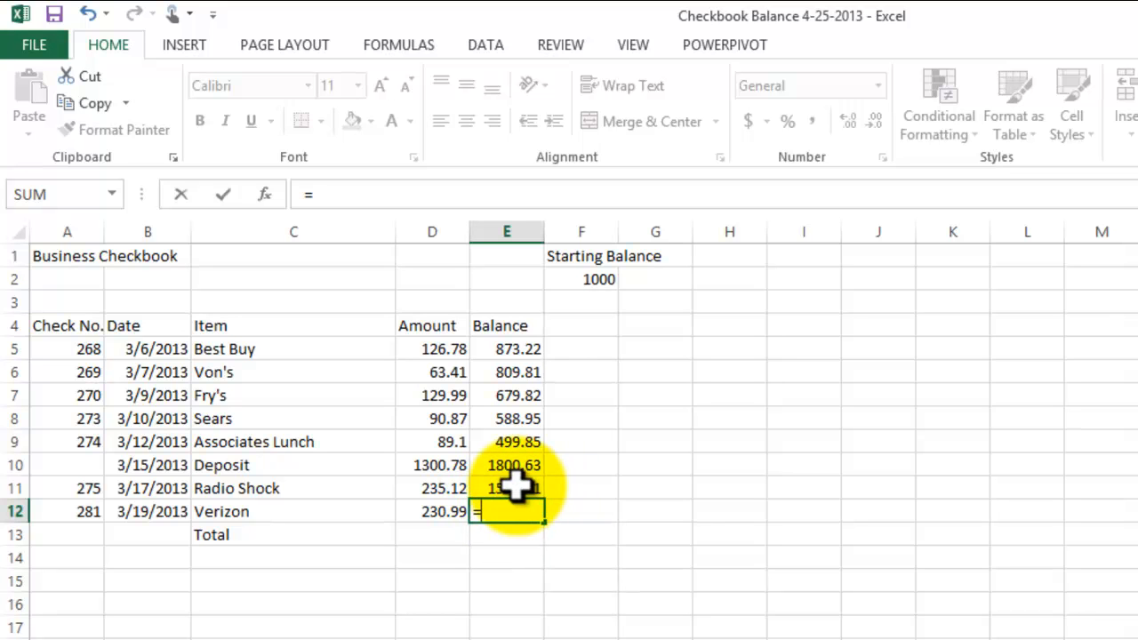
left_click(516, 487)
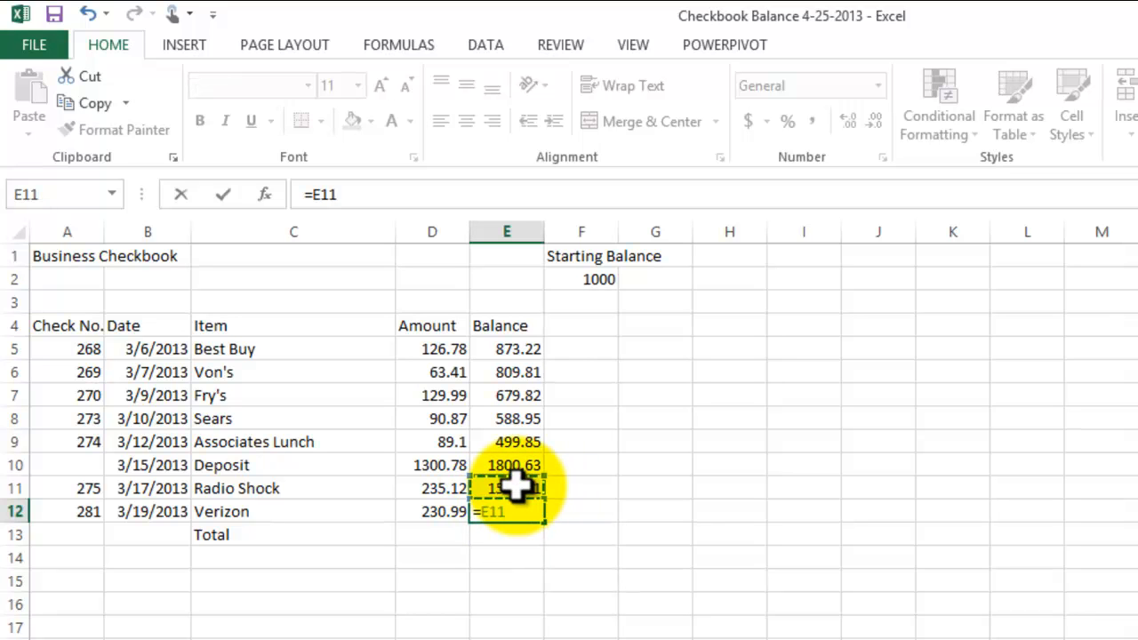
type("-")
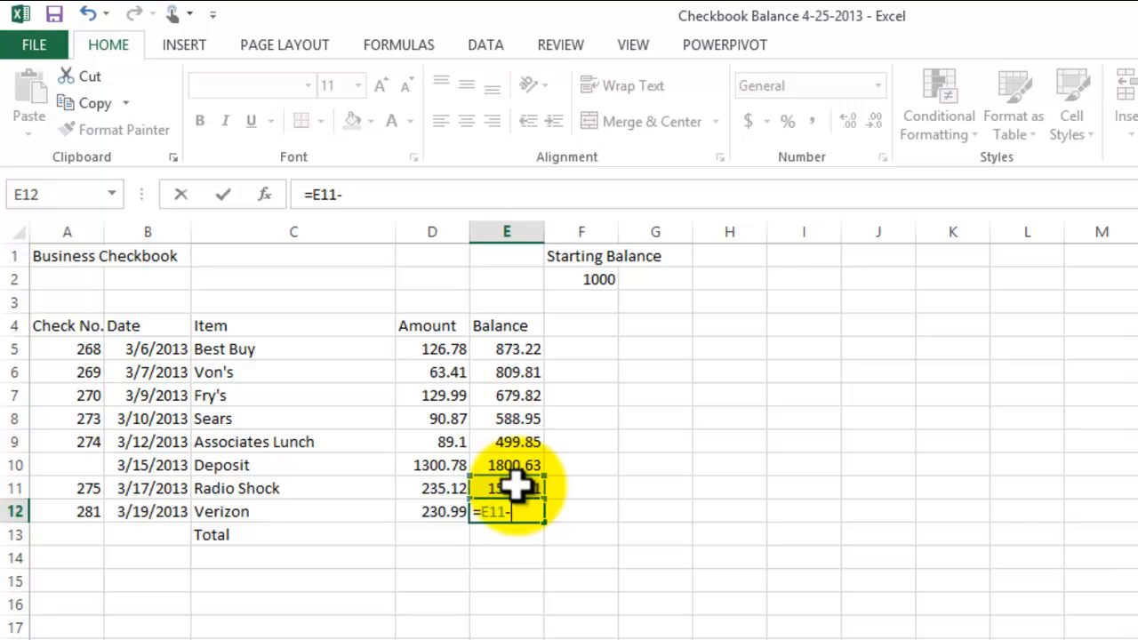
left_click(447, 514)
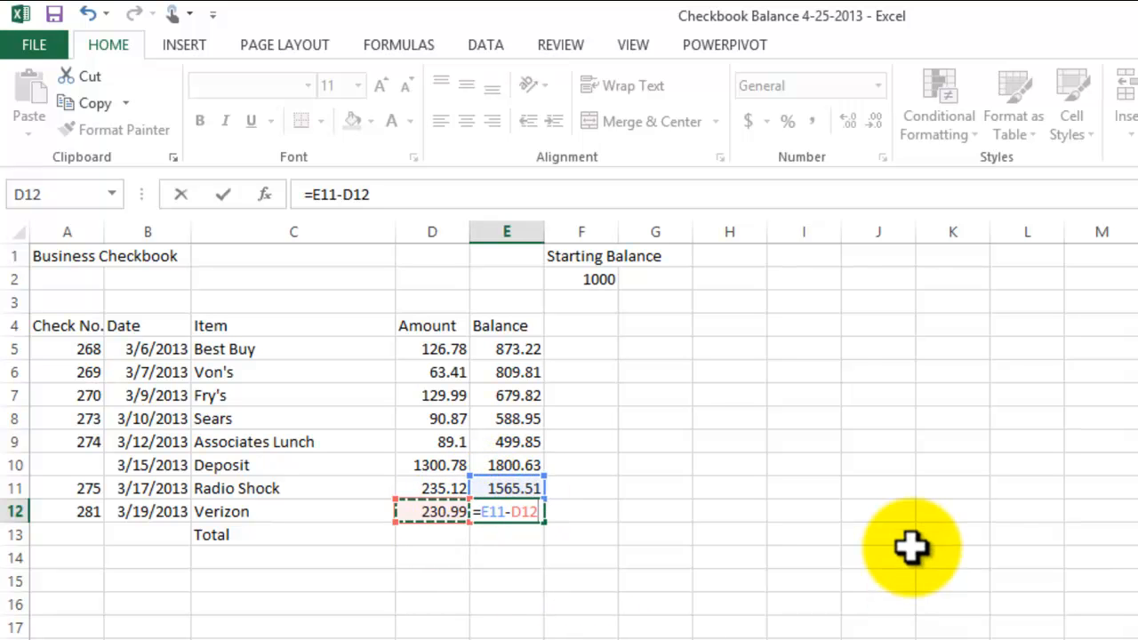
key("Return")
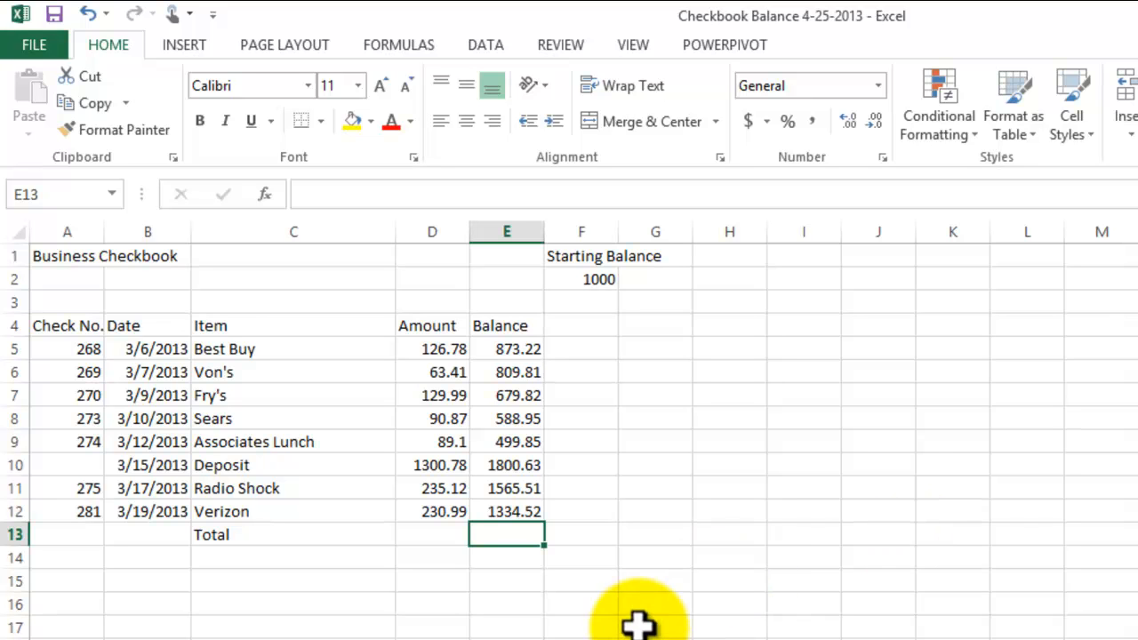
- Total the amounts in D5:D12 with AutoSum, placing the result in cell D13
left_click(430, 537)
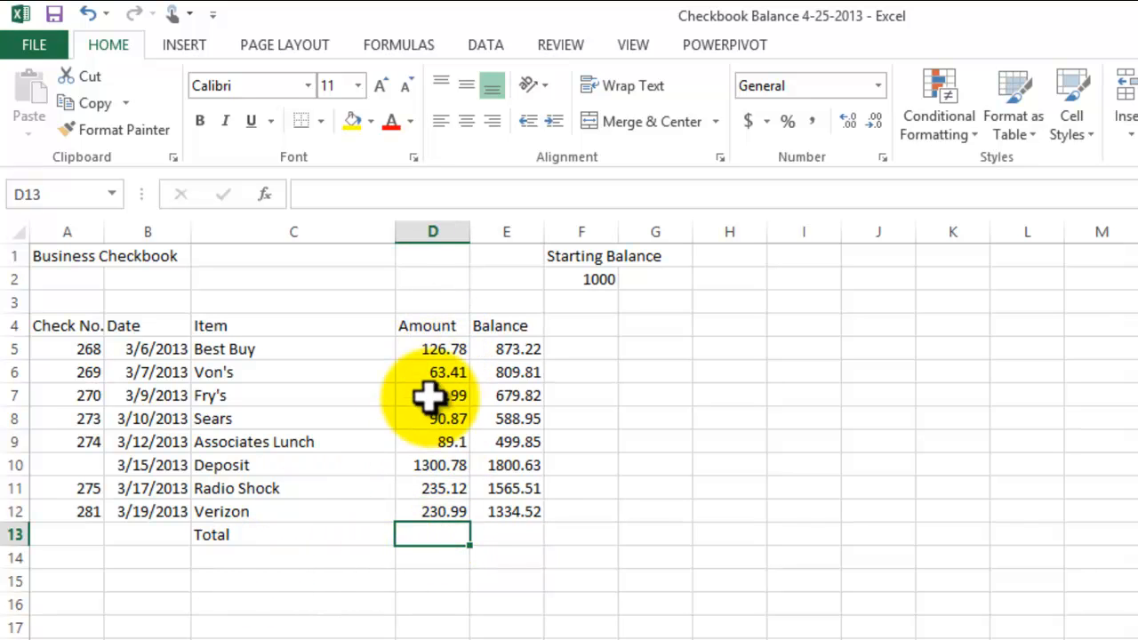
left_click(436, 461)
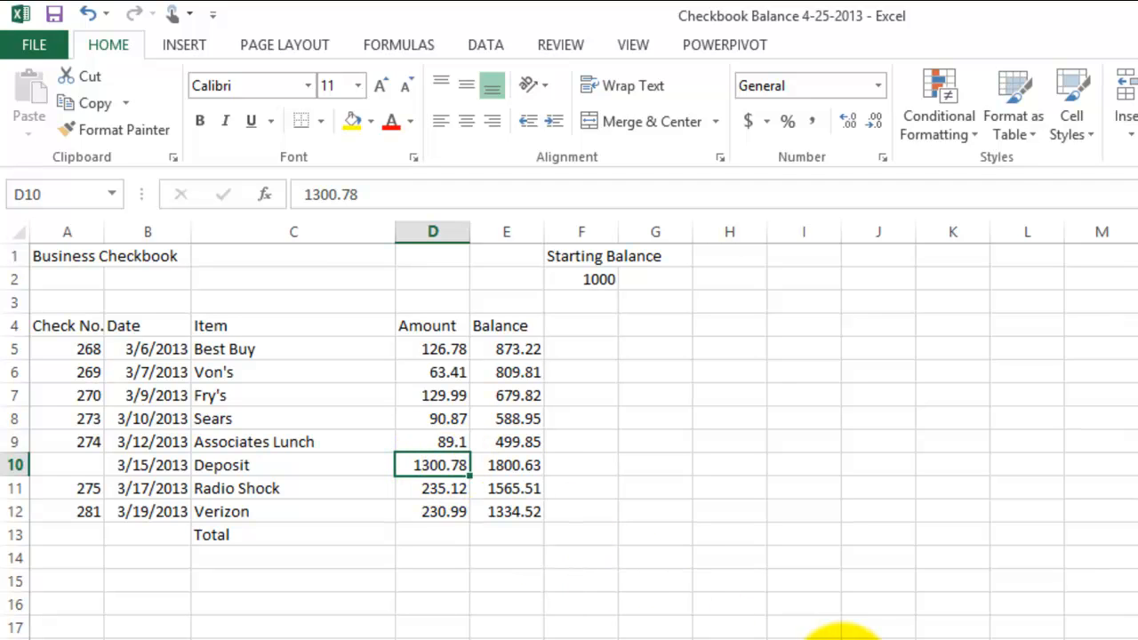
left_click(440, 534)
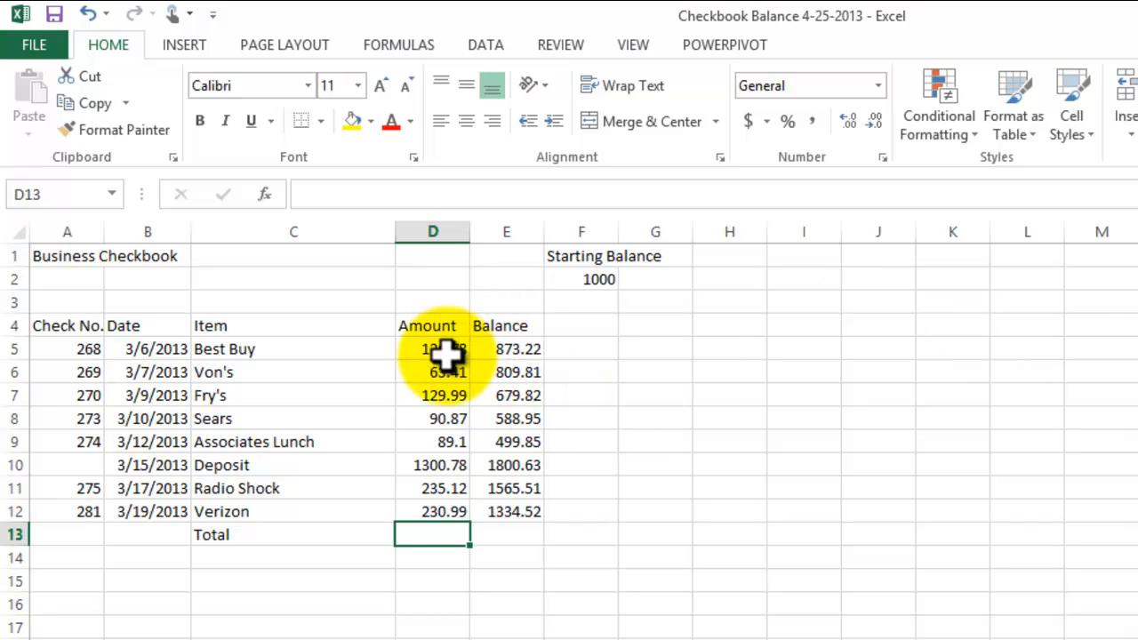
left_click_drag(440, 348, 444, 513)
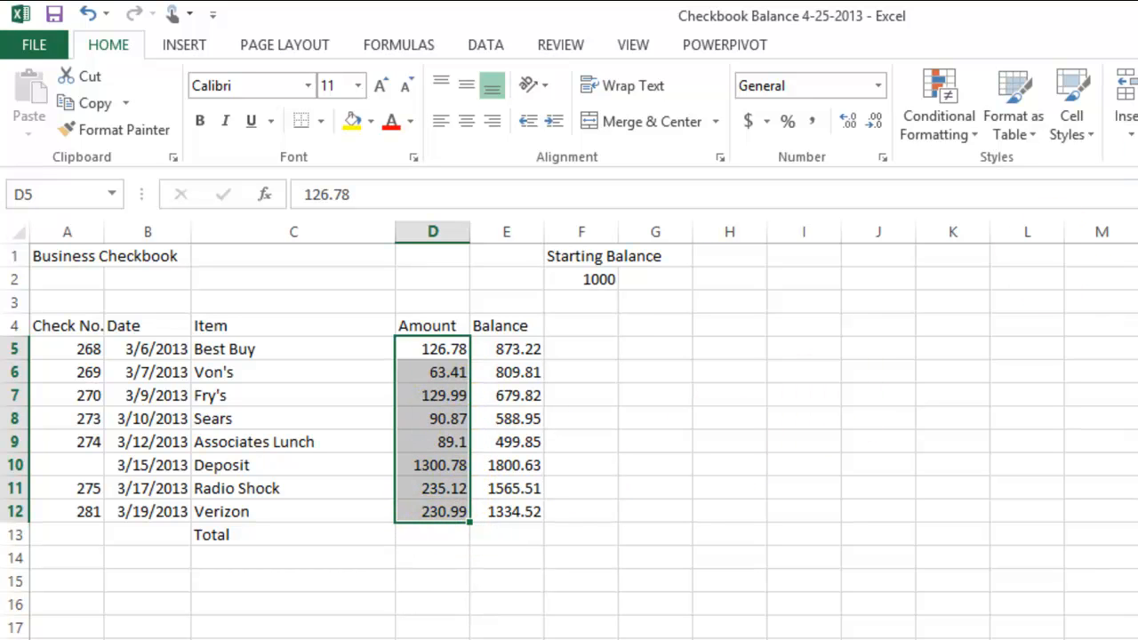
key("alt+equal")
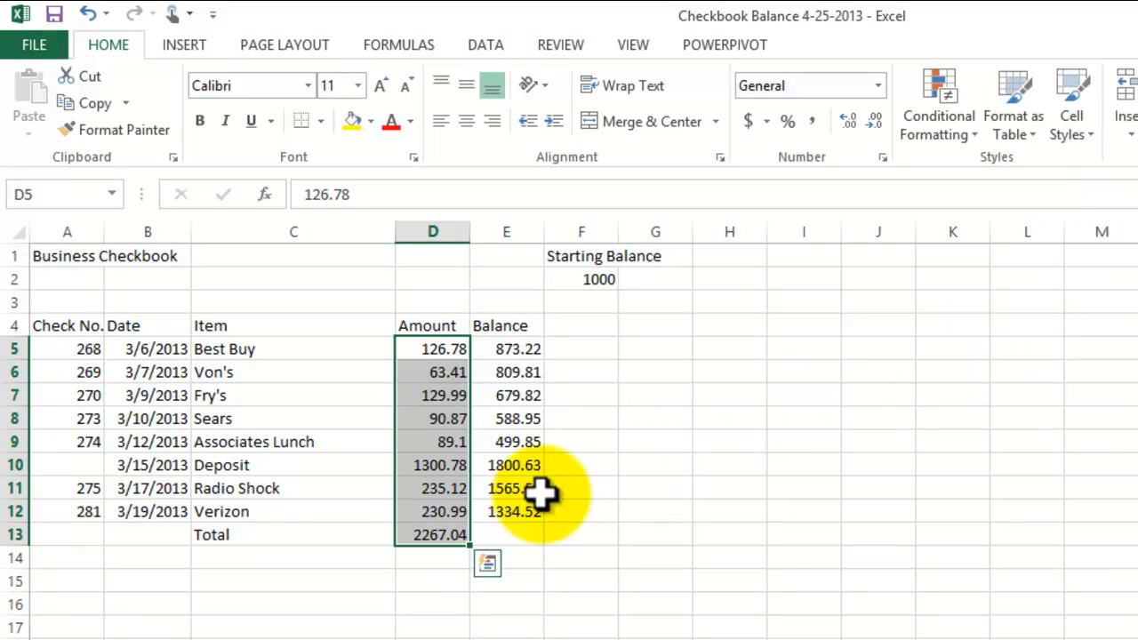
- Edit the Total formula in cell D13 and clear its whole range reference, leaving only =SUM(
left_click(425, 540)
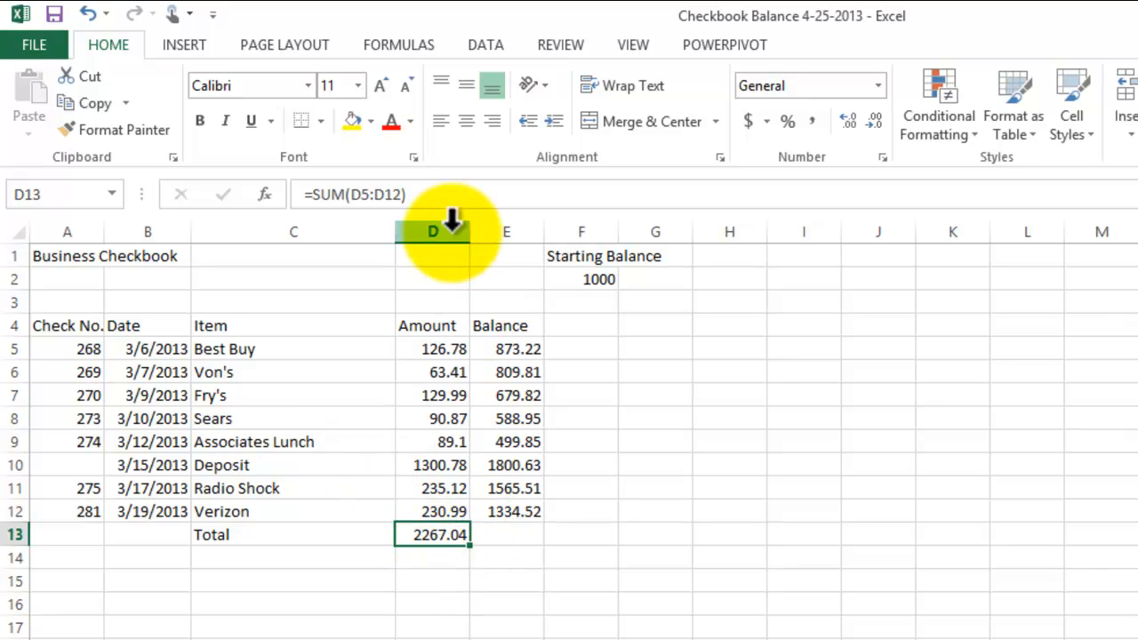
left_click(424, 192)
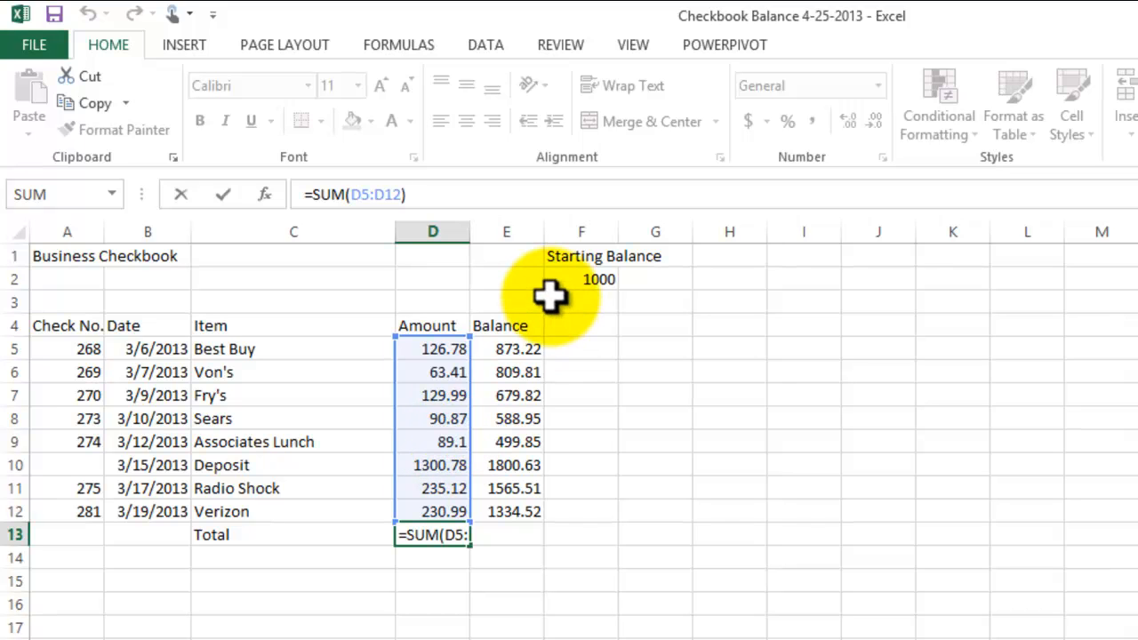
key("BackSpace")
key("BackSpace")
key("BackSpace")
key("BackSpace")
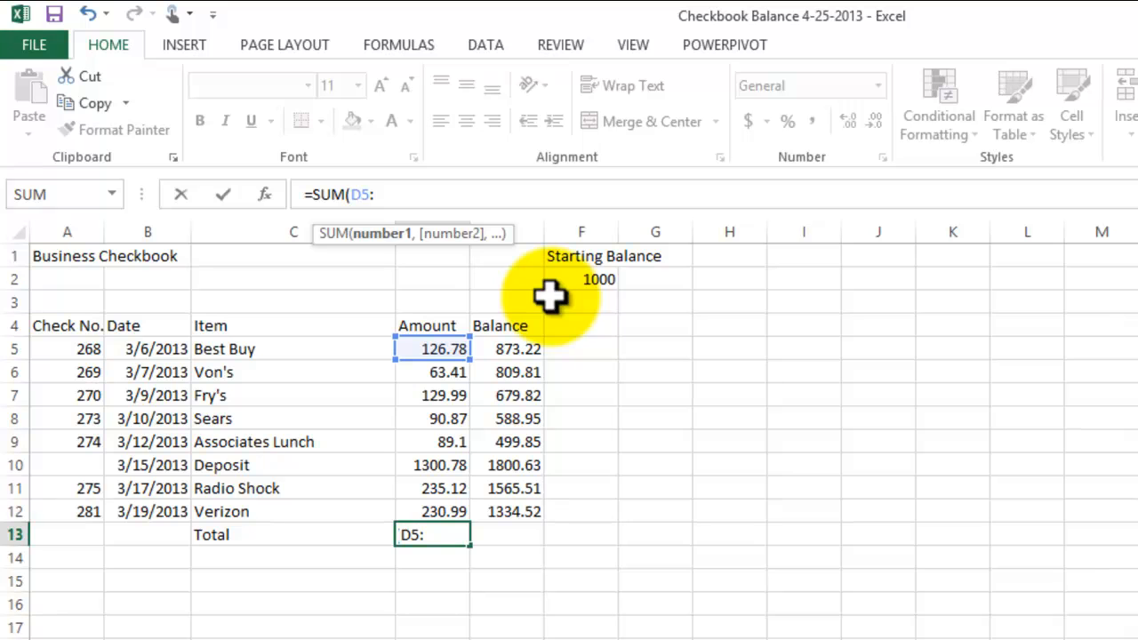
left_click(440, 348)
left_click_drag(440, 348, 442, 437)
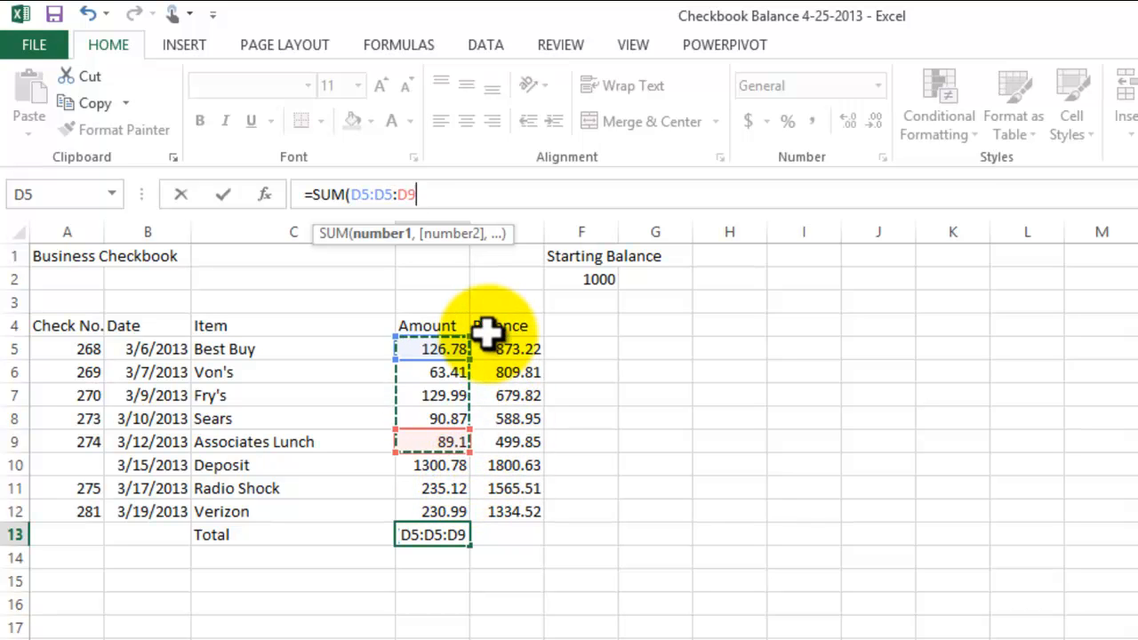
left_click(436, 194)
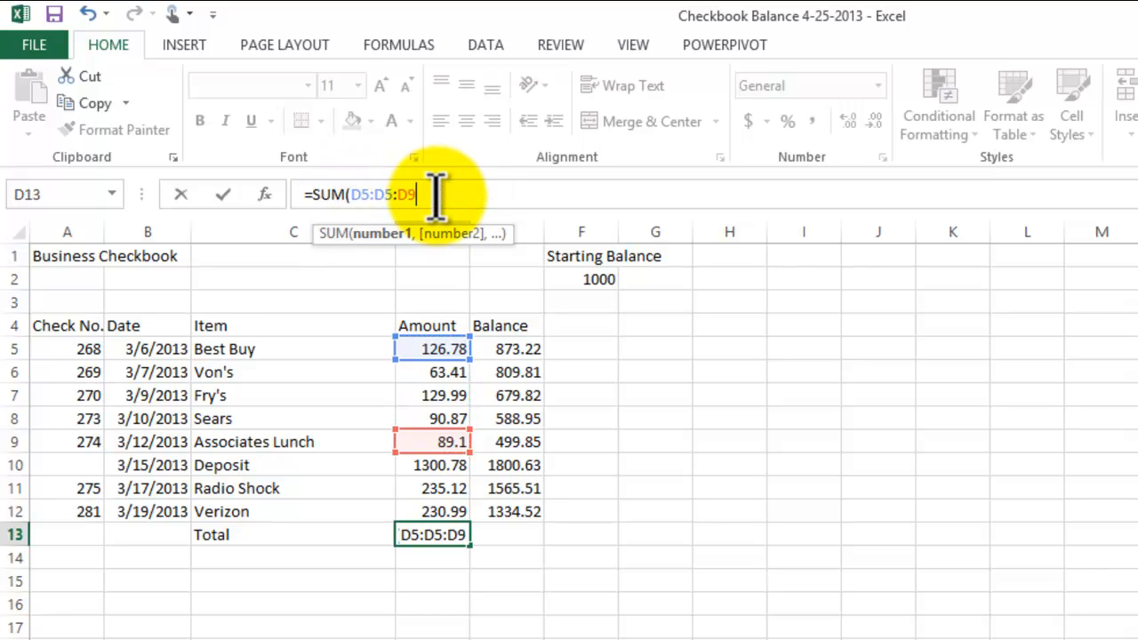
key("BackSpace")
key("BackSpace")
key("BackSpace")
key("BackSpace")
key("BackSpace")
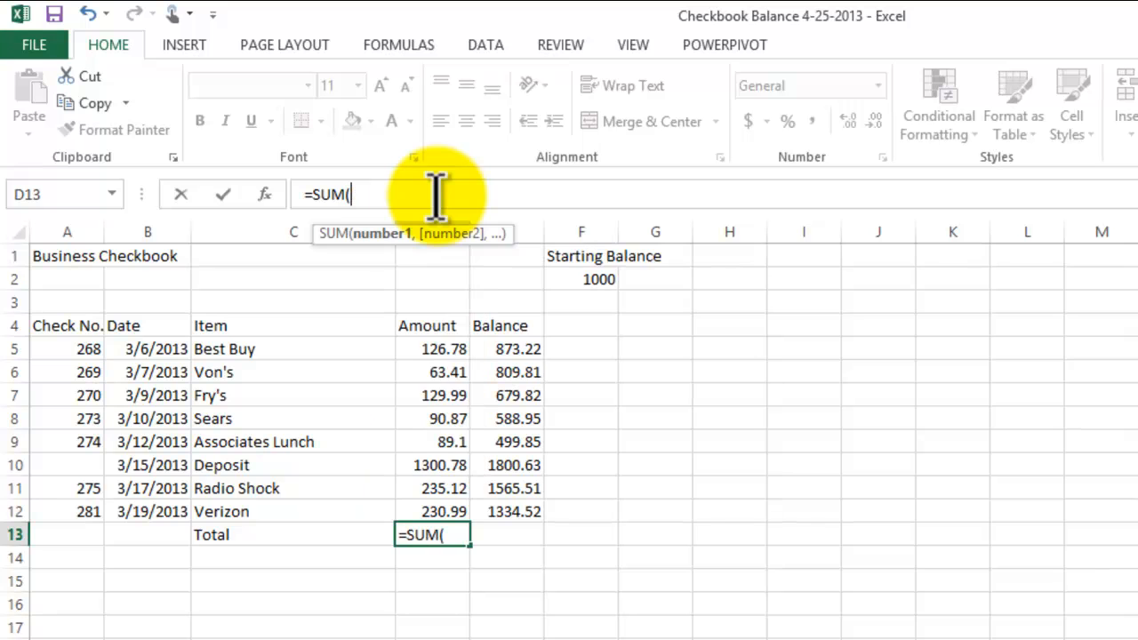
- Enter the Total formula in cell D13 as =SUM(D5:D9)+(D11:D12), leaving out the deposit amount
left_click_drag(432, 348, 435, 440)
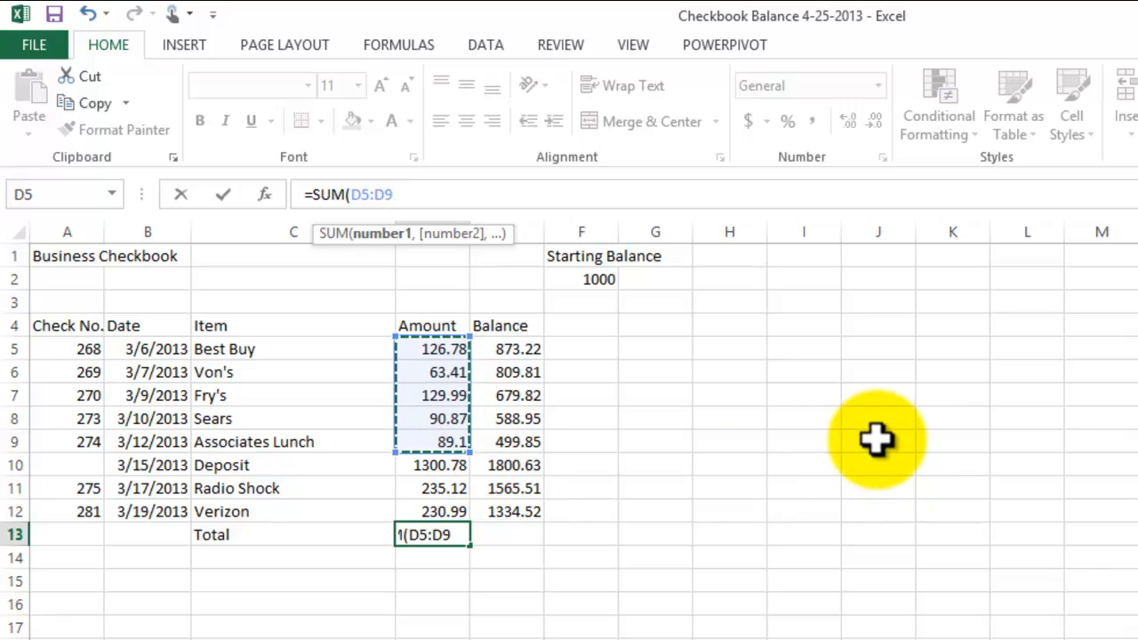
type(")")
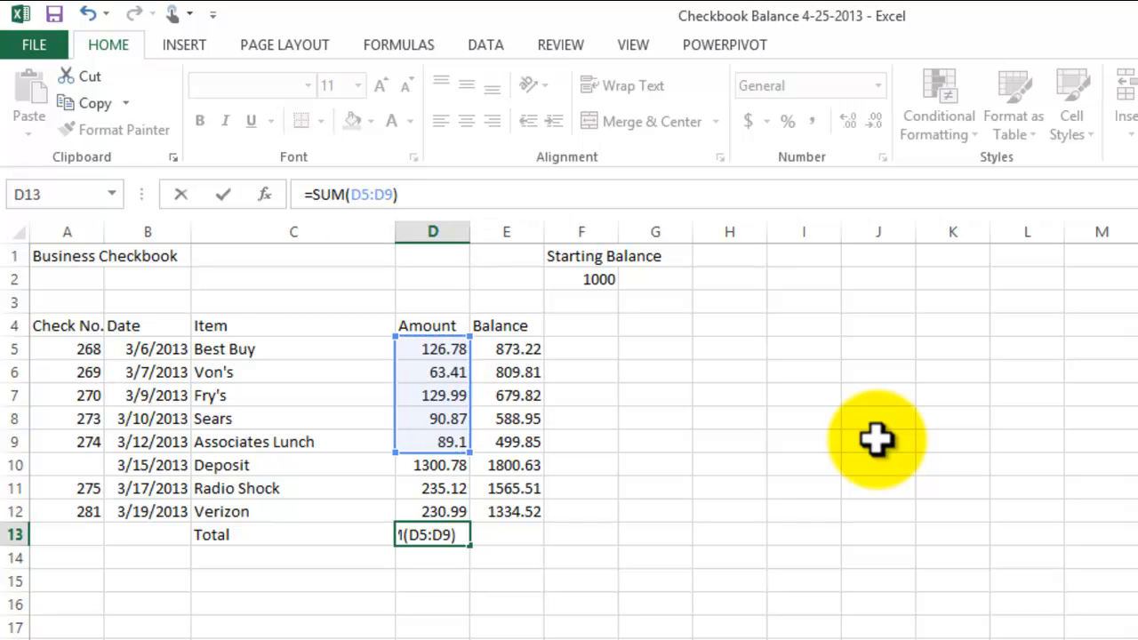
type("+(")
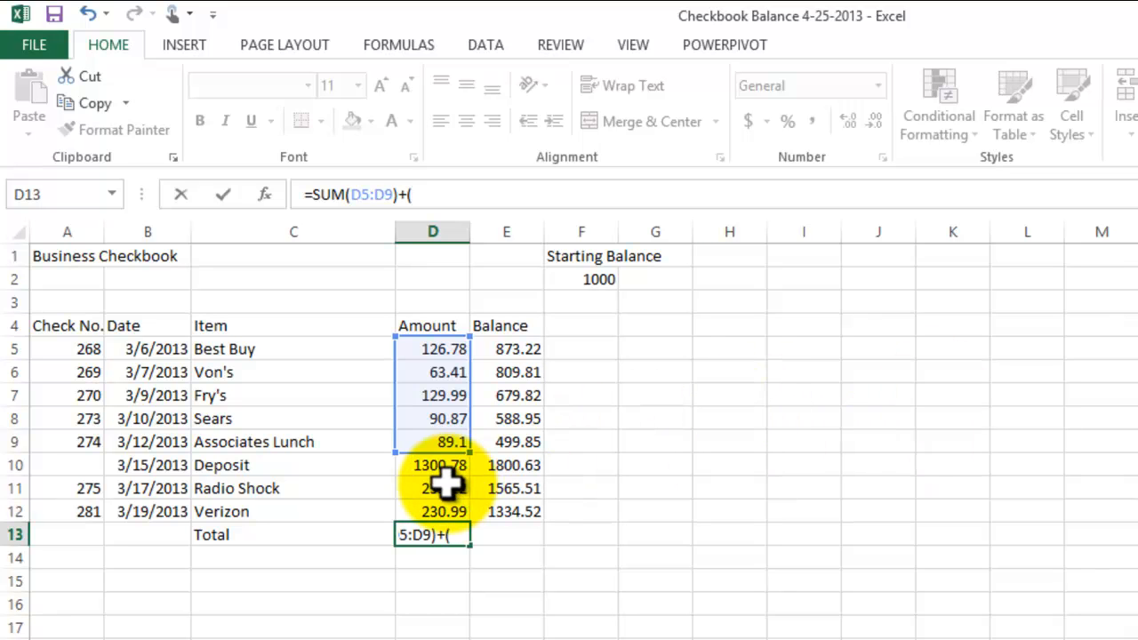
left_click_drag(444, 490, 444, 505)
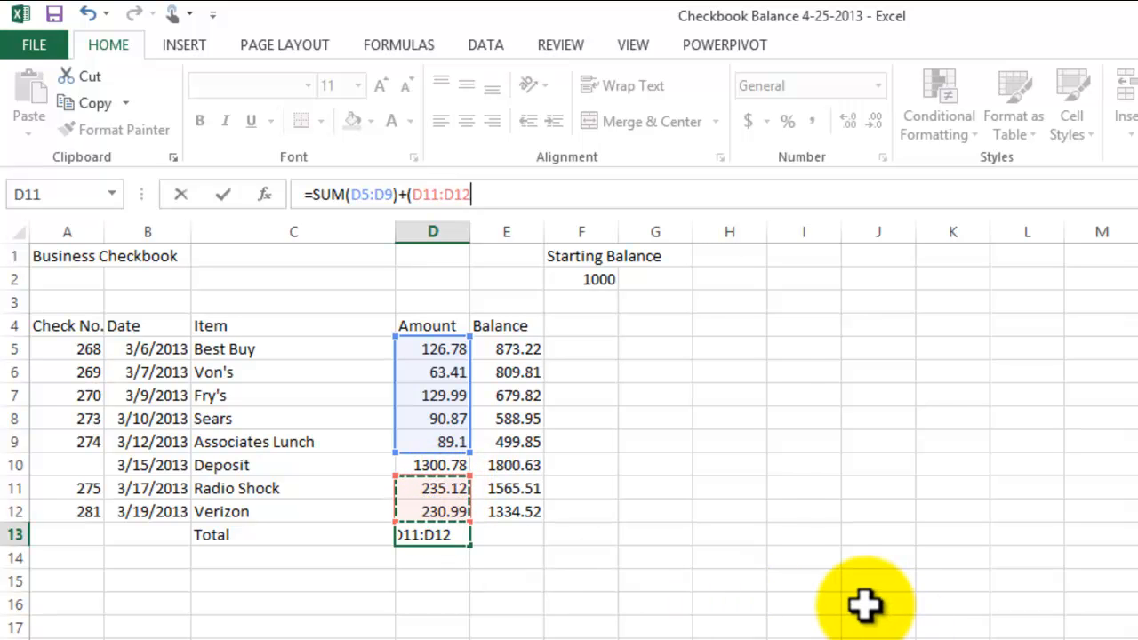
type(")")
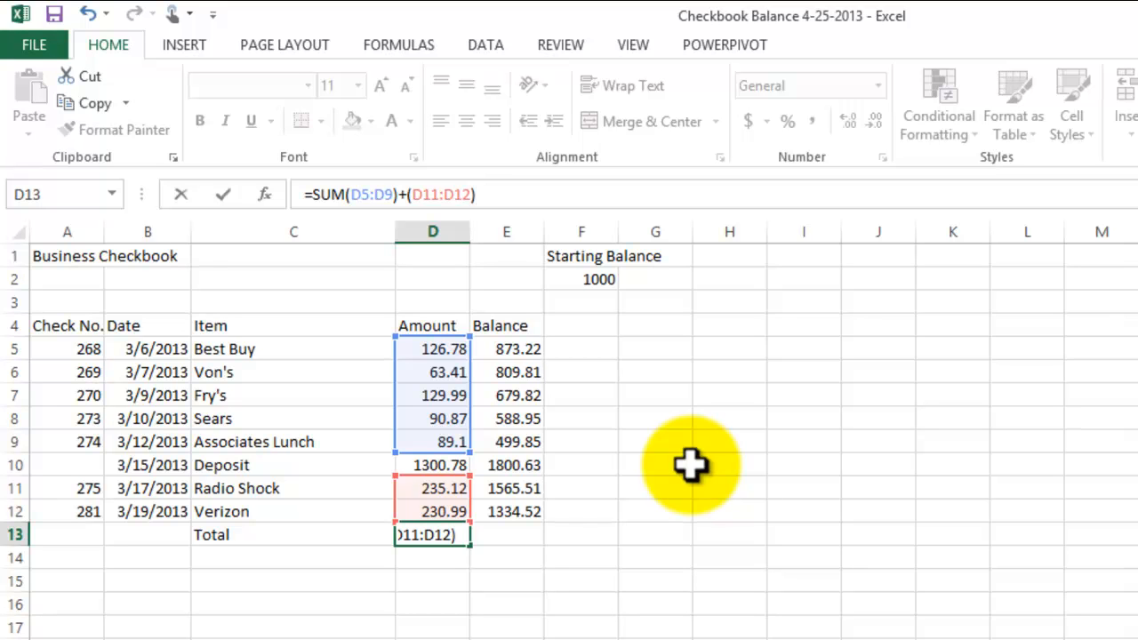
key("Return")
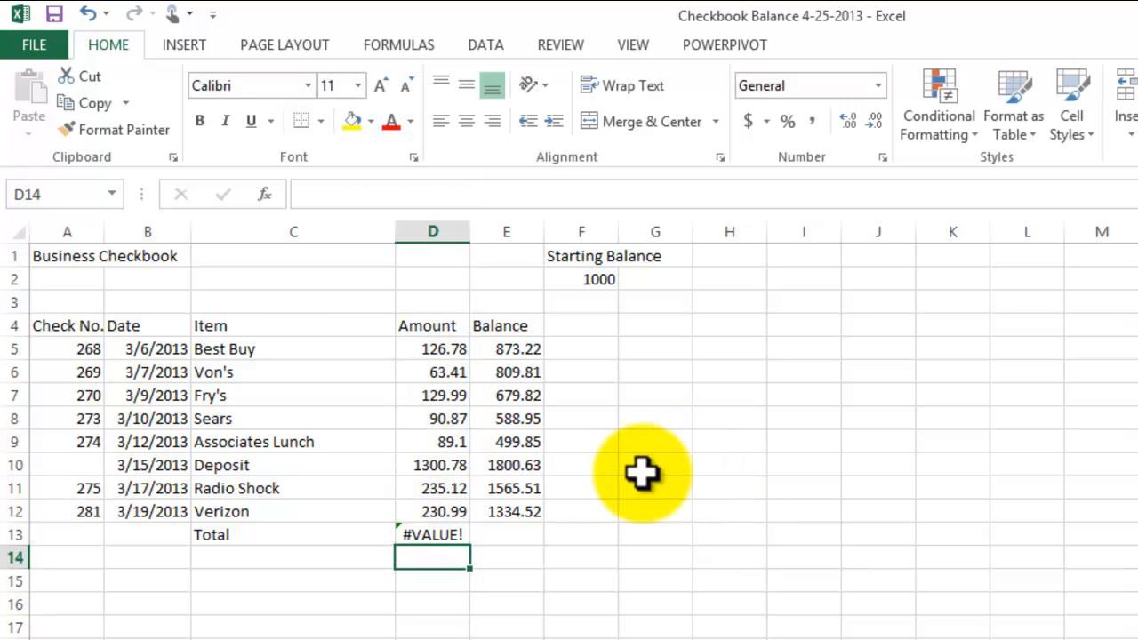
- Inspect which cell ranges the Total formula in cell D13 references
left_click(433, 533)
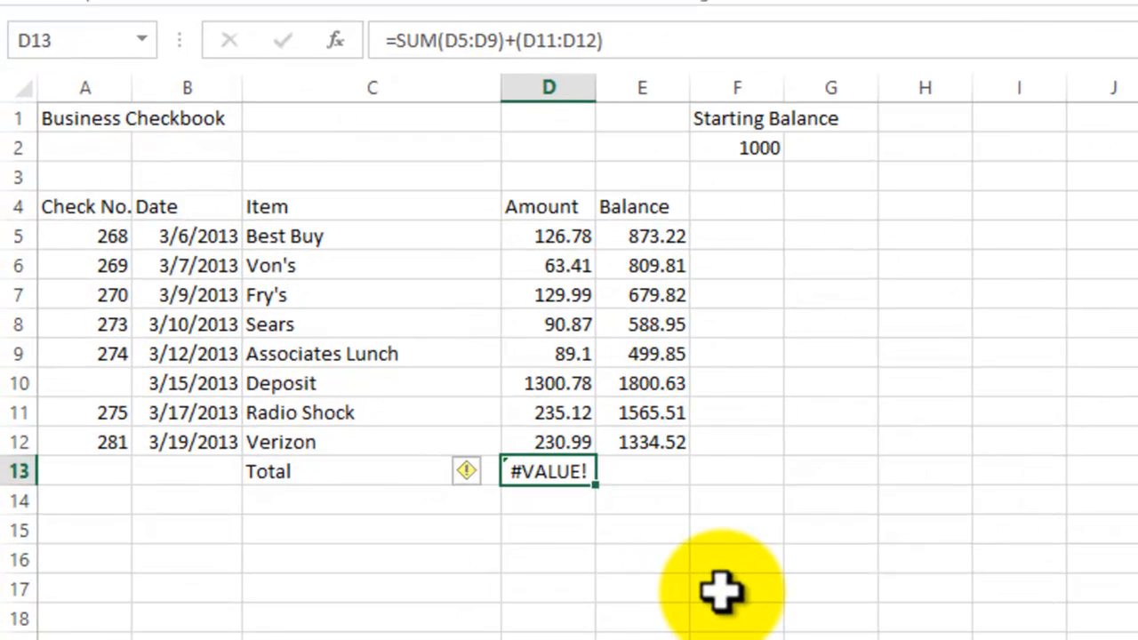
key("F2")
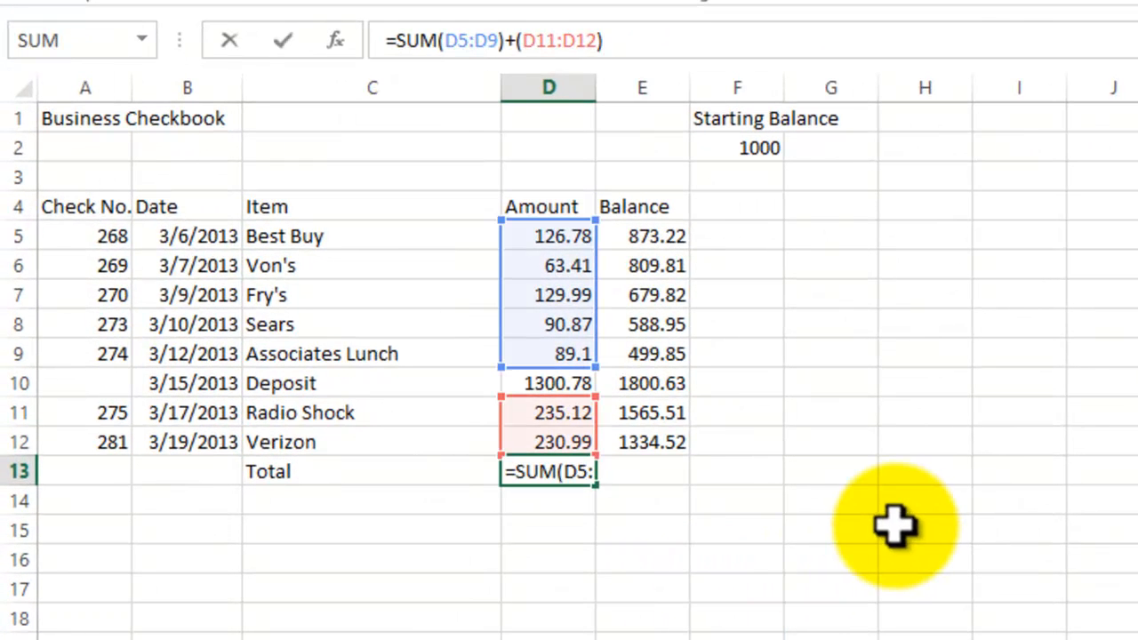
left_click(622, 532)
left_click(538, 471)
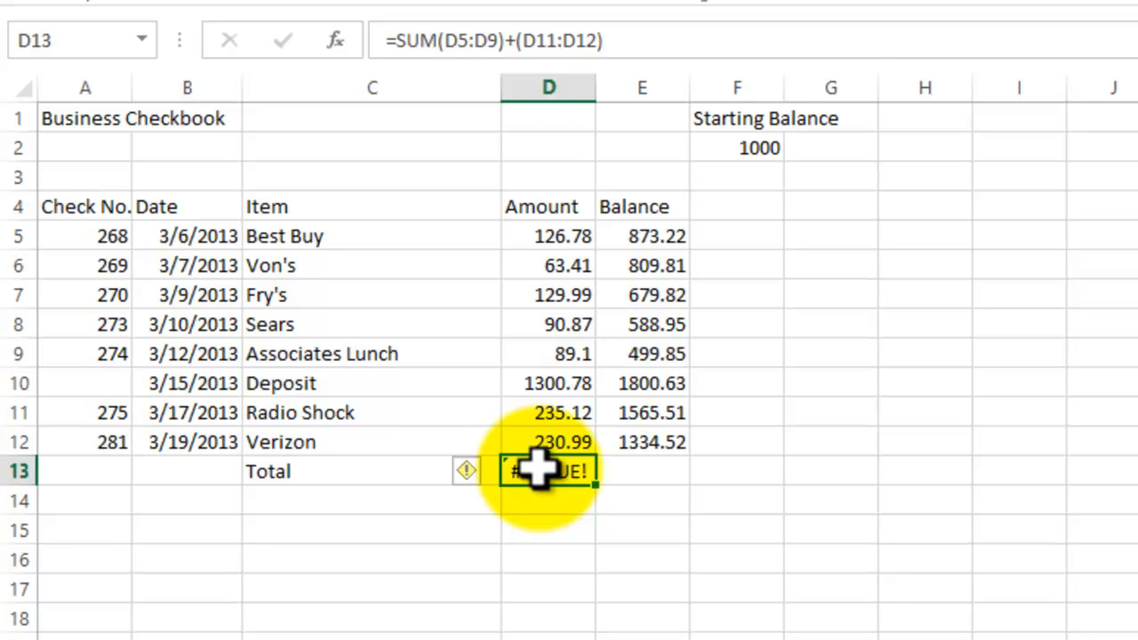
- Open the help on the Total cell's value error, read the article on broken formulas, and close it
left_click(480, 476)
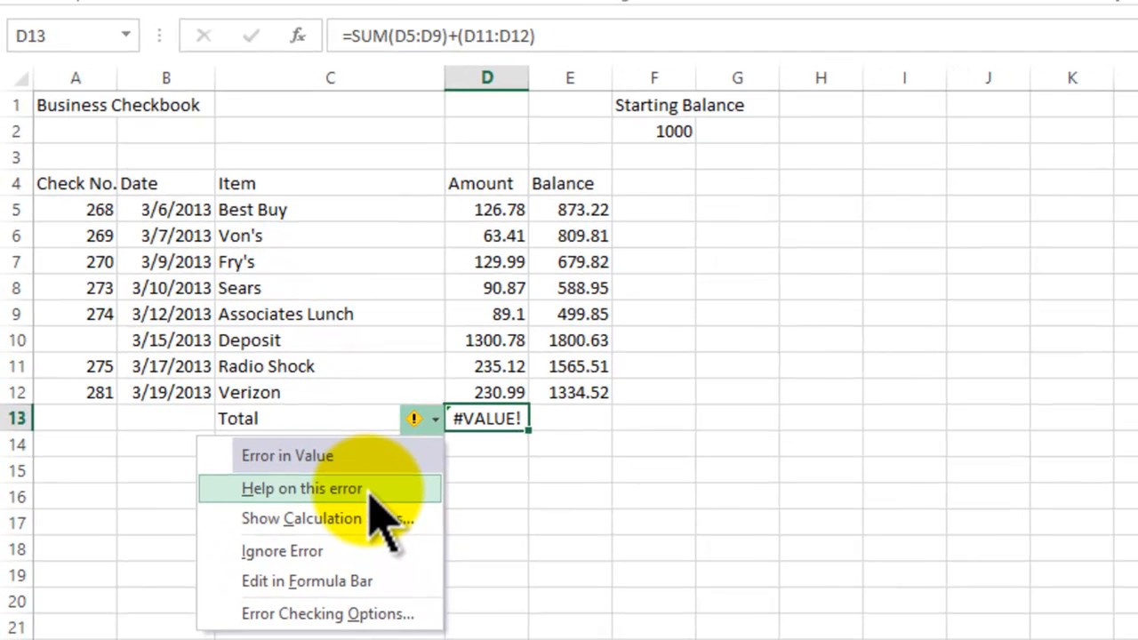
left_click(366, 521)
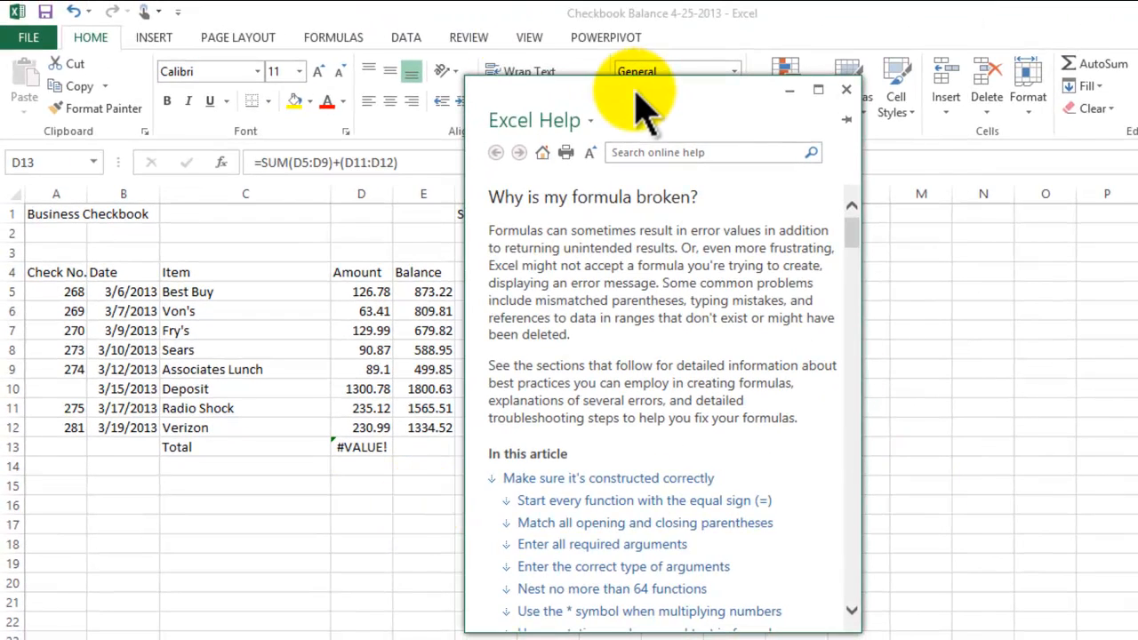
left_click_drag(649, 107, 786, 56)
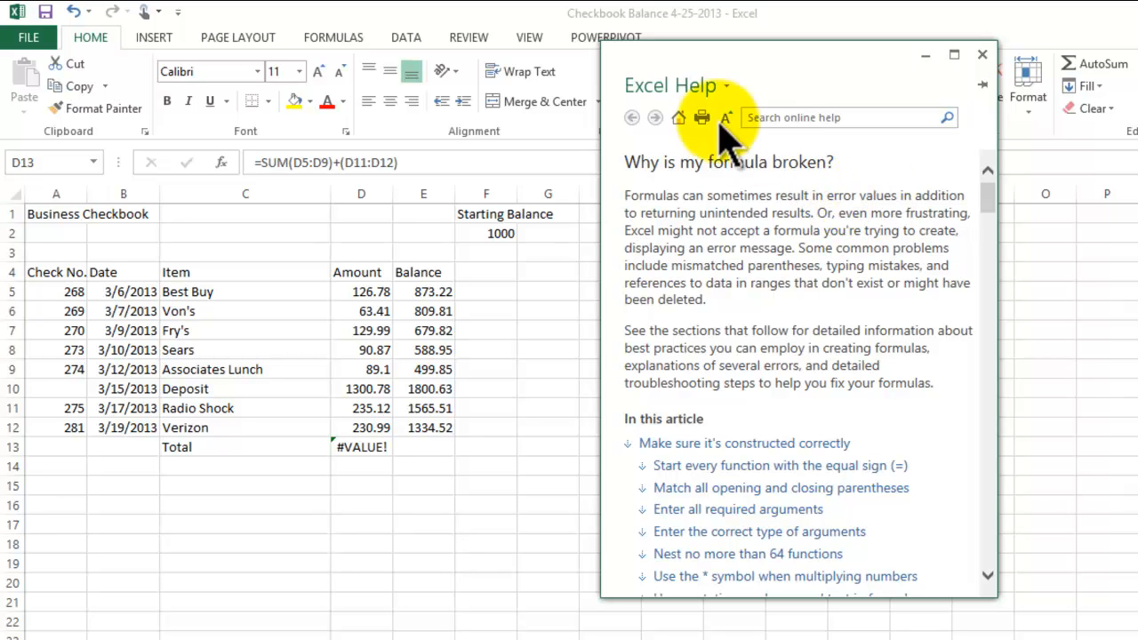
left_click_drag(627, 196, 811, 300)
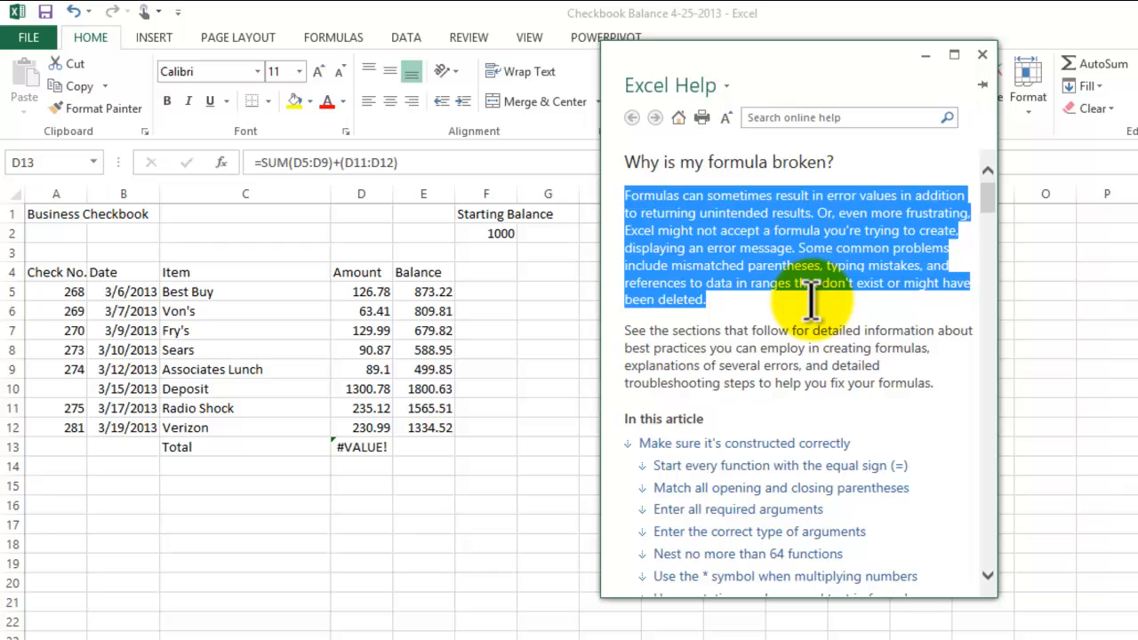
left_click(768, 359)
scroll(818, 369, "down", 2)
scroll(827, 373, "down", 2)
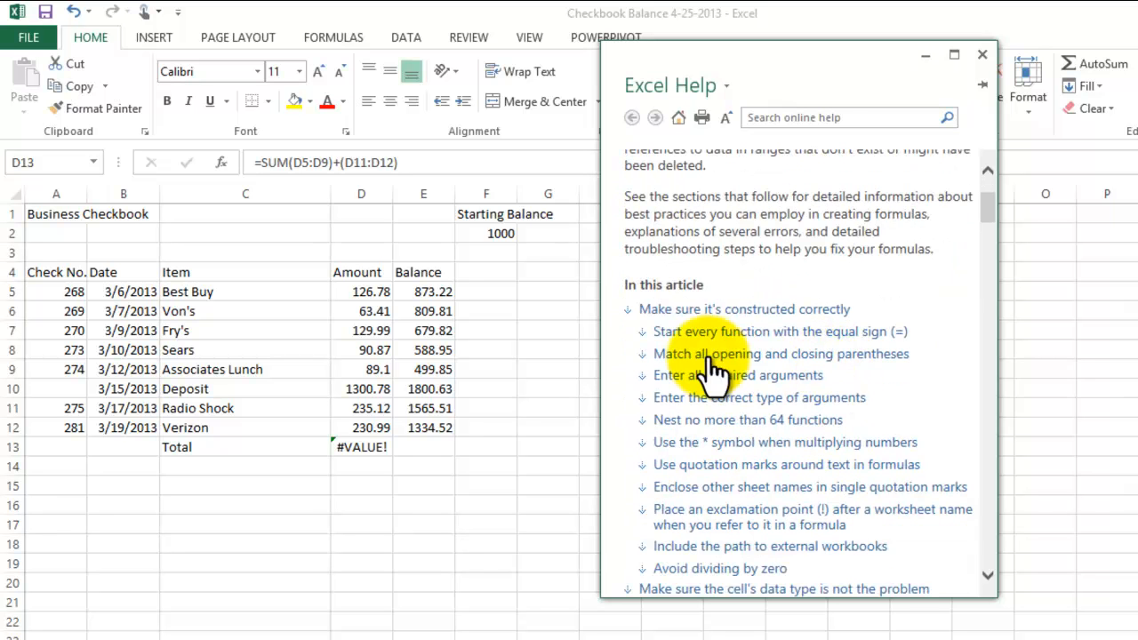
left_click(982, 55)
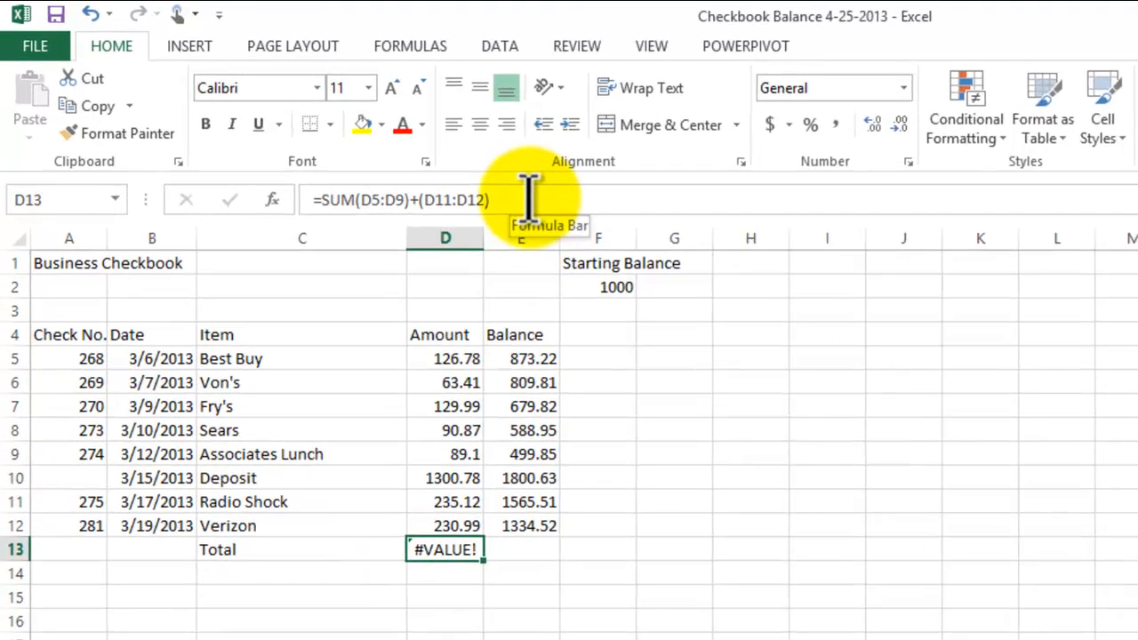
- Clear the faulty Sum formula from the Total cell D13, keeping only the equals sign
left_click(449, 169)
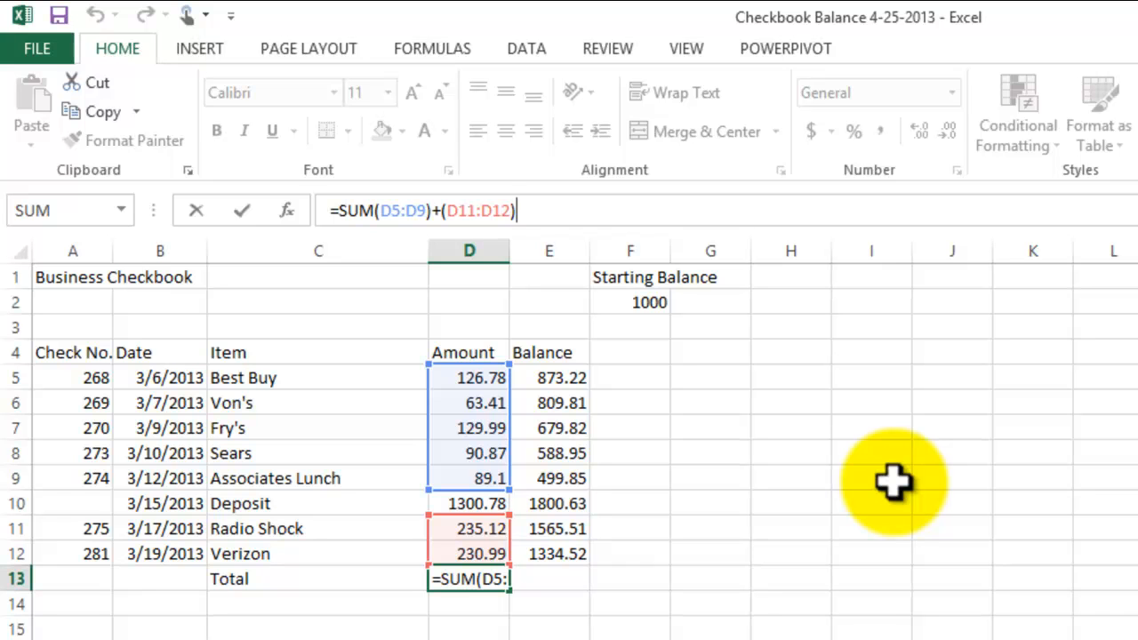
key("BackSpace")
key("BackSpace")
key("BackSpace")
key("BackSpace")
key("BackSpace")
key("BackSpace")
key("BackSpace")
key("BackSpace")
key("BackSpace")
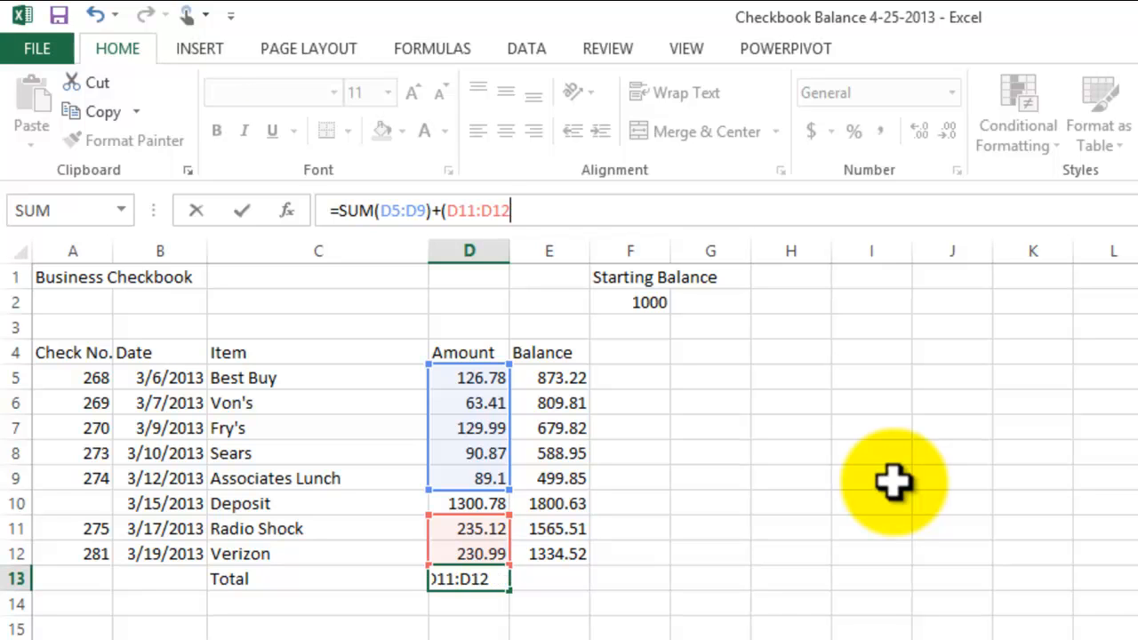
key("BackSpace")
key("BackSpace")
key("BackSpace")
key("BackSpace")
key("BackSpace")
key("BackSpace")
key("BackSpace")
key("BackSpace")
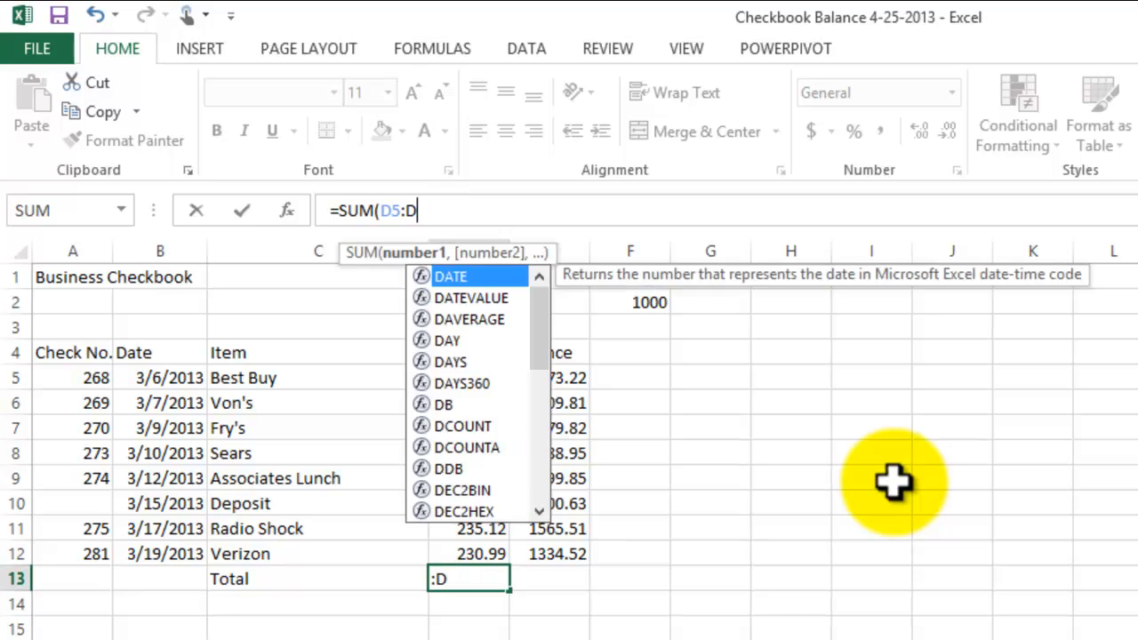
key("BackSpace")
key("BackSpace")
key("BackSpace")
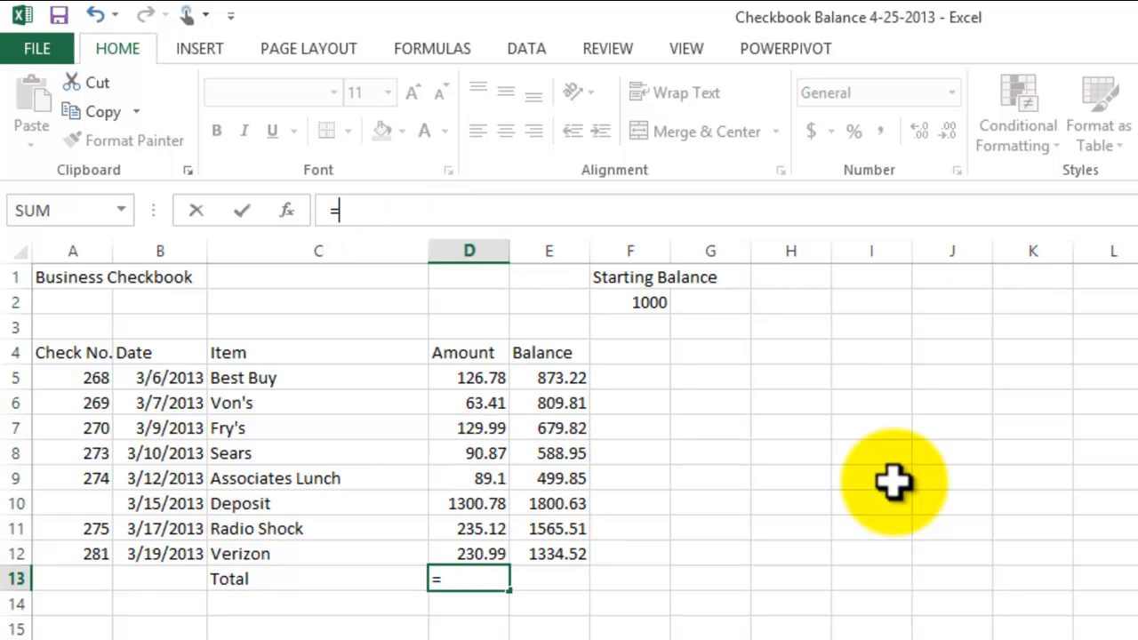
- Start the Total formula in cell D13 by adding the check amounts individually as =D5+D6+D7+D8
left_click(360, 211)
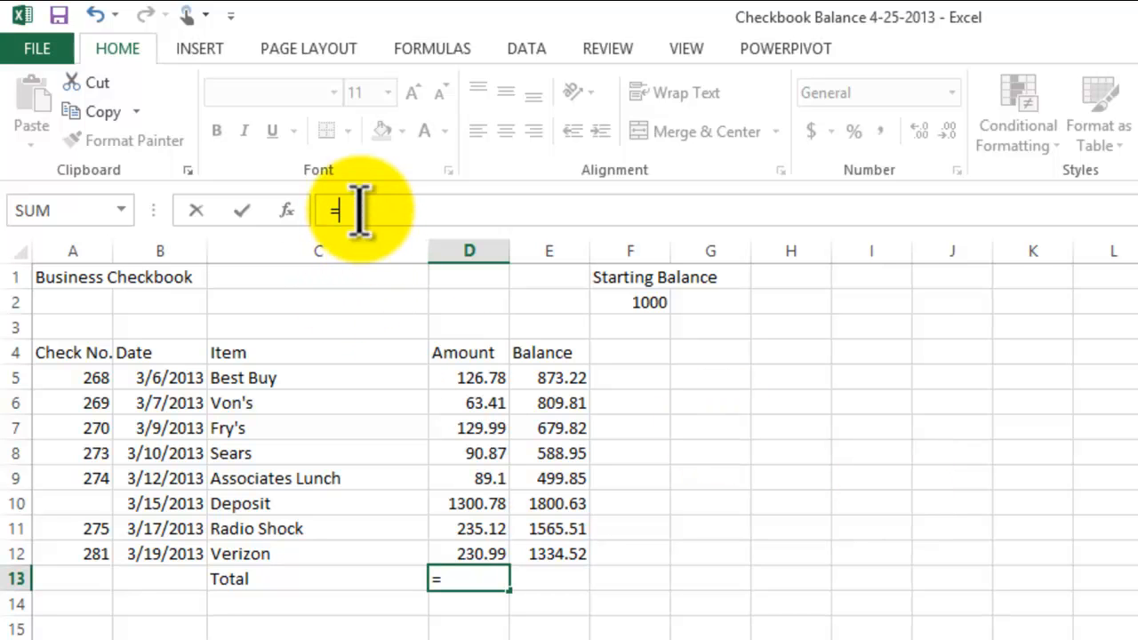
left_click(471, 378)
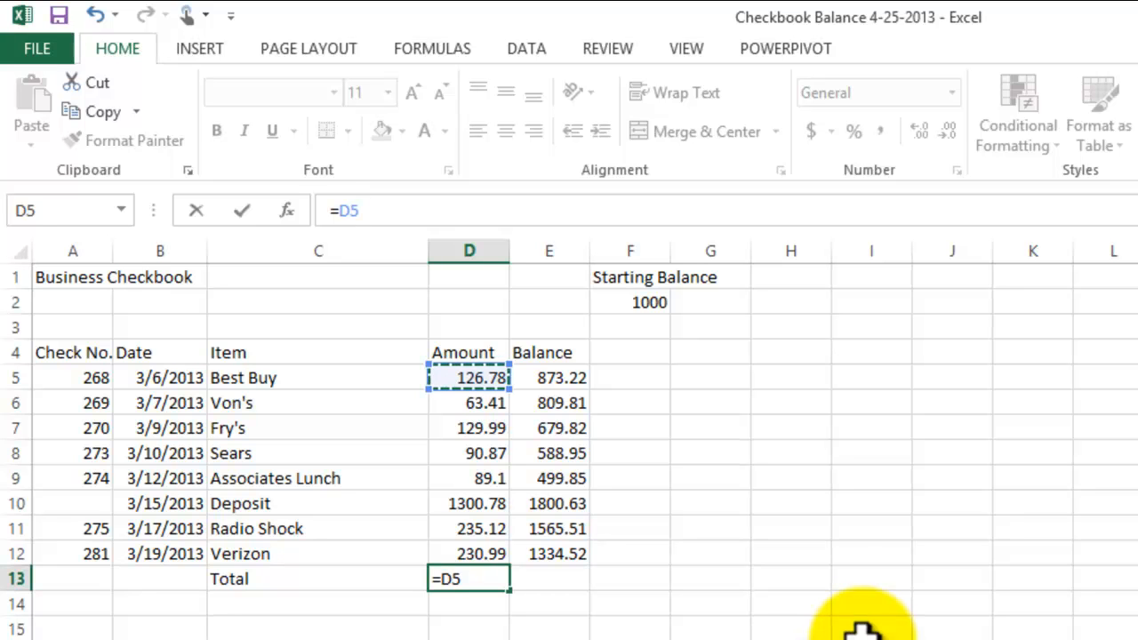
type("+")
left_click(482, 406)
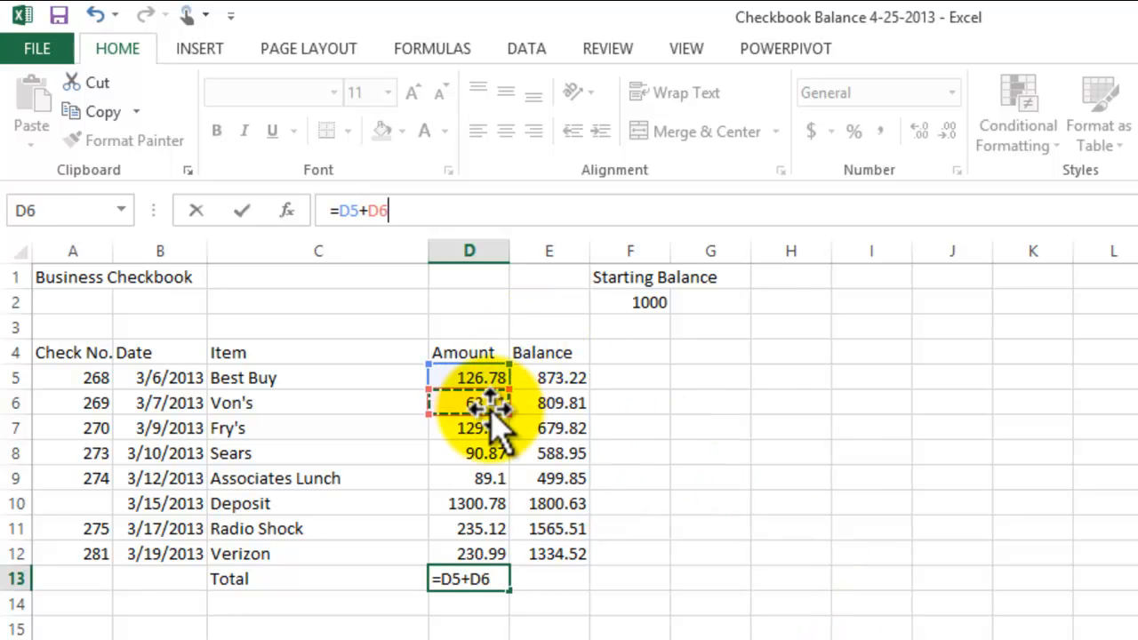
type("+")
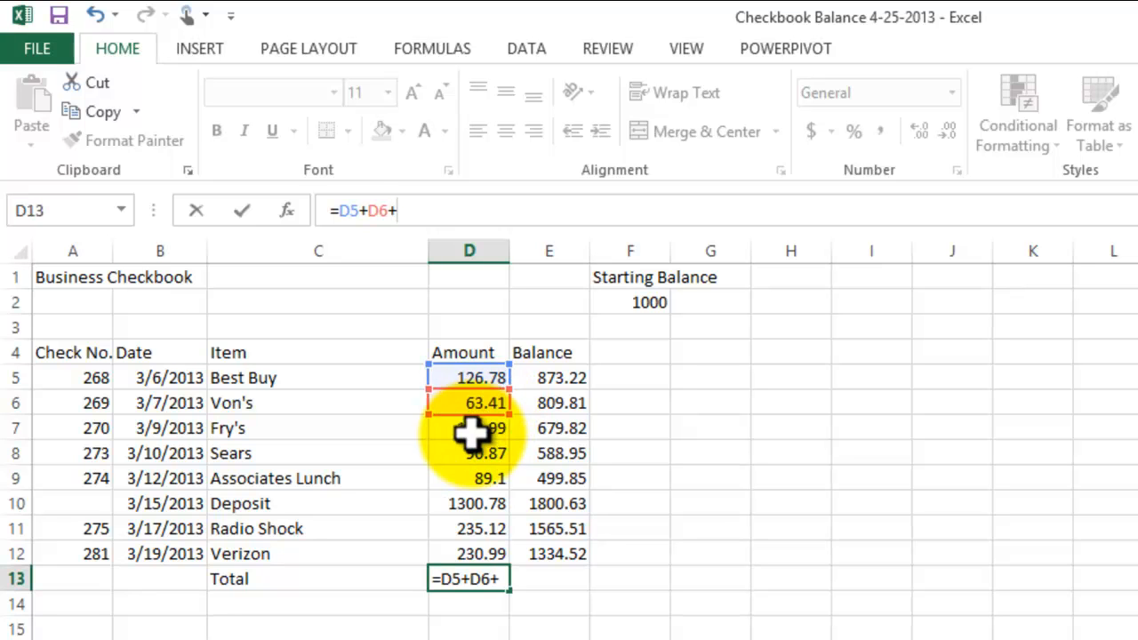
left_click(471, 431)
type("+")
left_click(487, 454)
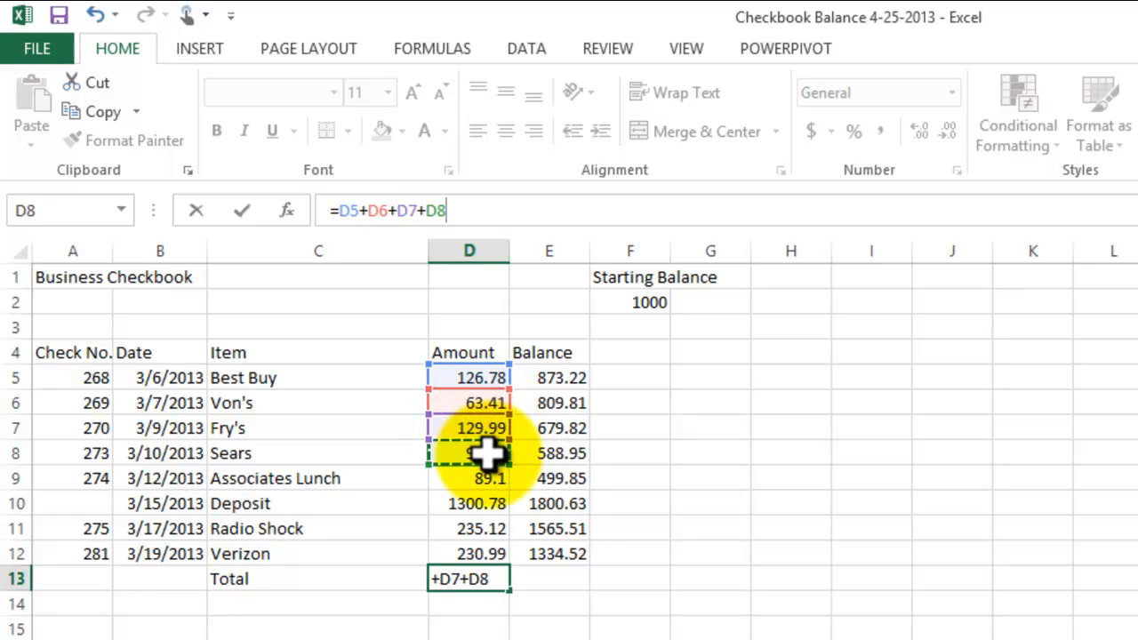
- Complete the Total formula in cell D13 with +D9+D11+D12, leaving out the deposit, and enter it
type("+")
left_click(477, 476)
type("+")
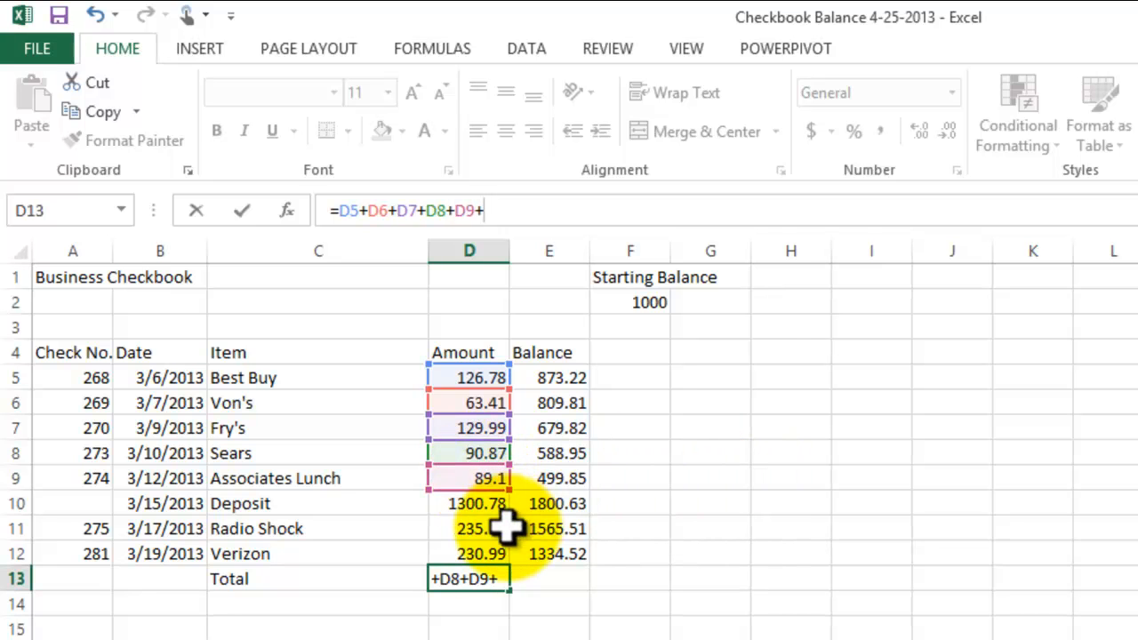
left_click(483, 528)
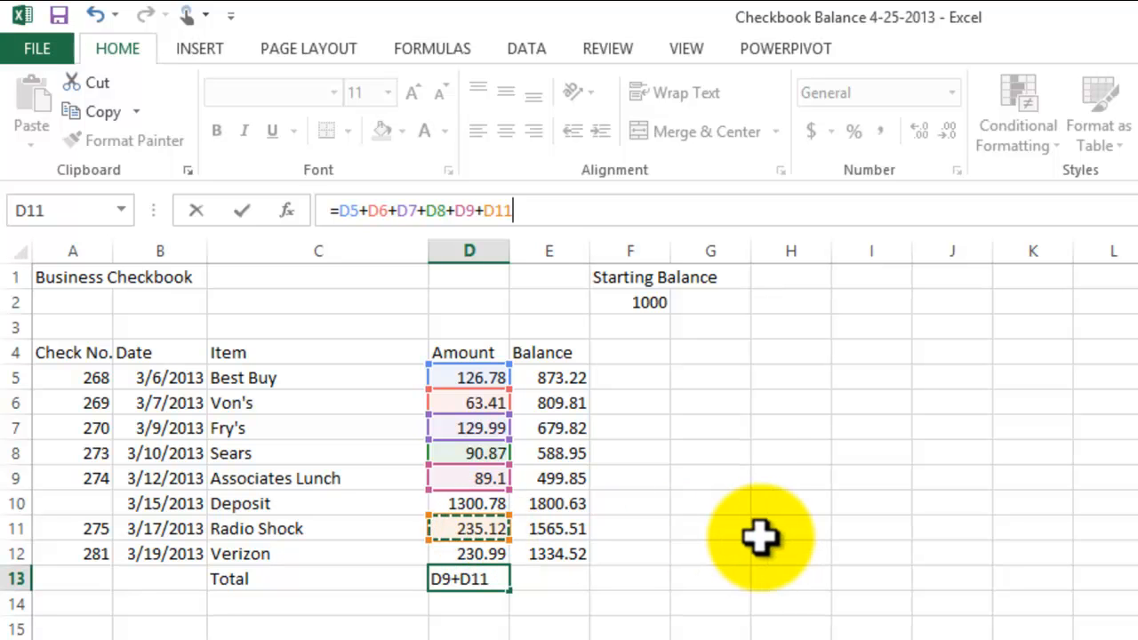
left_click(469, 551)
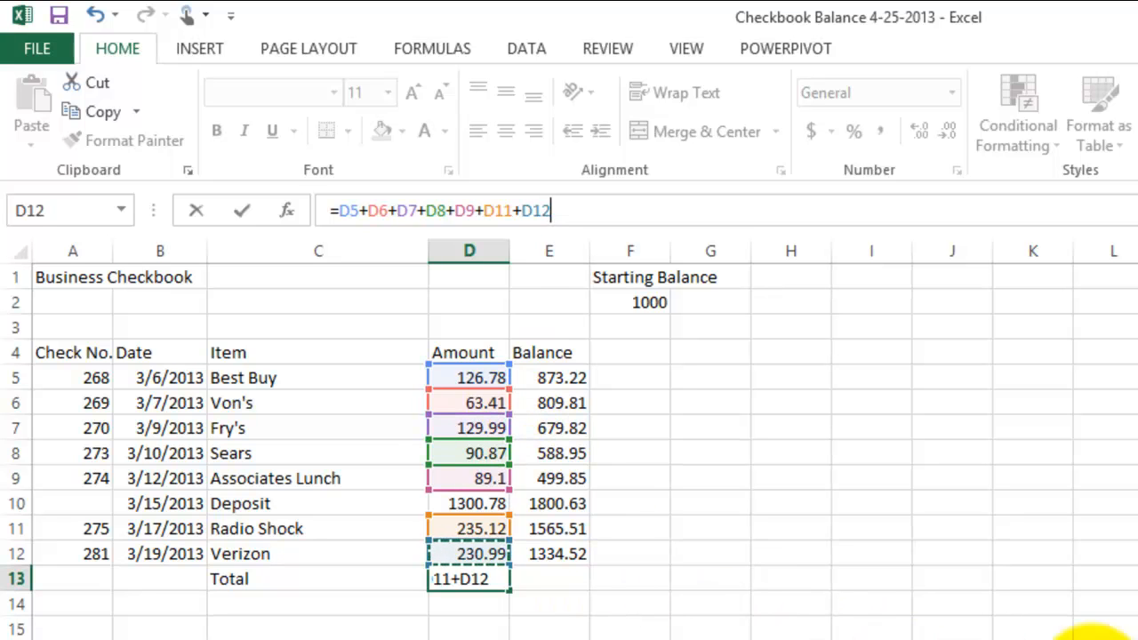
key("Return")
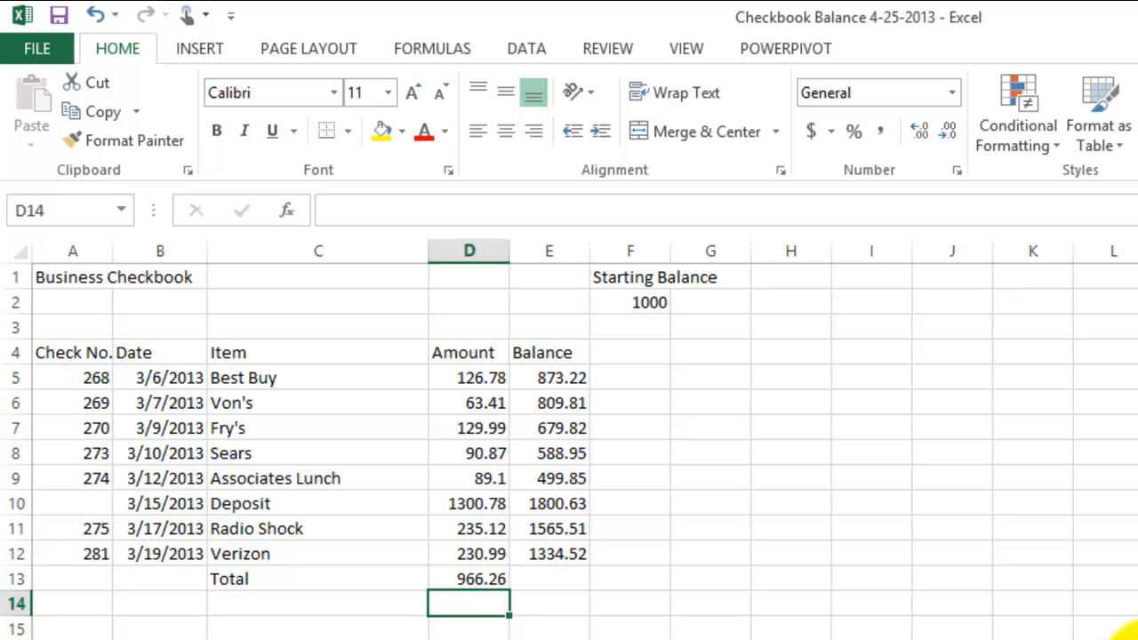
- Review the finished Total formula in cell D13 and the completed checkbook sheet
left_click(480, 580)
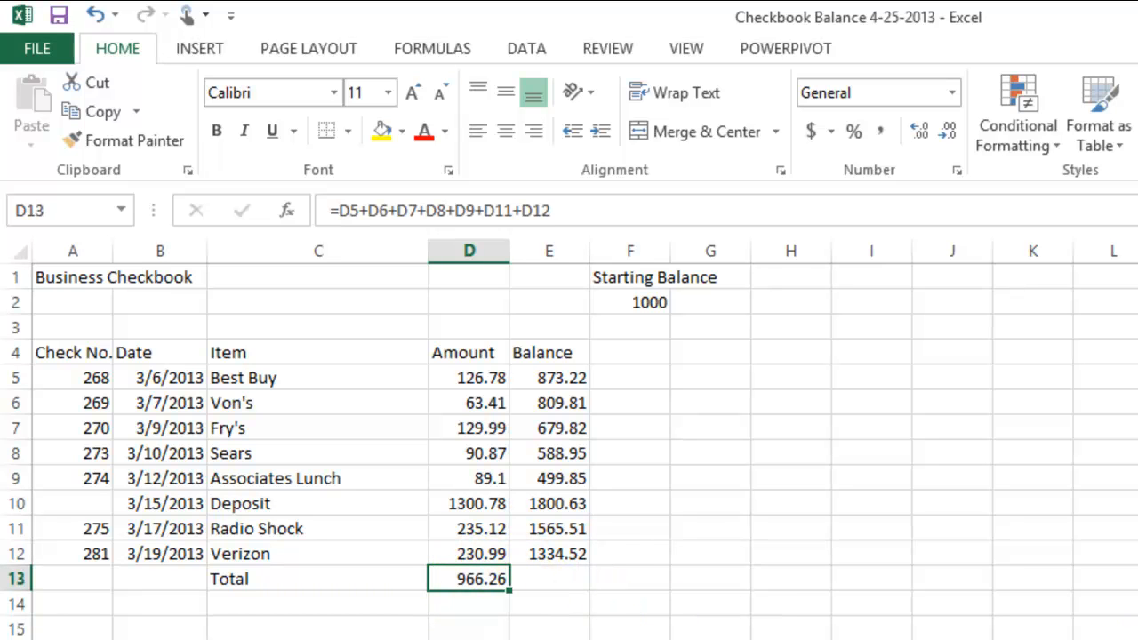
left_click(469, 639)
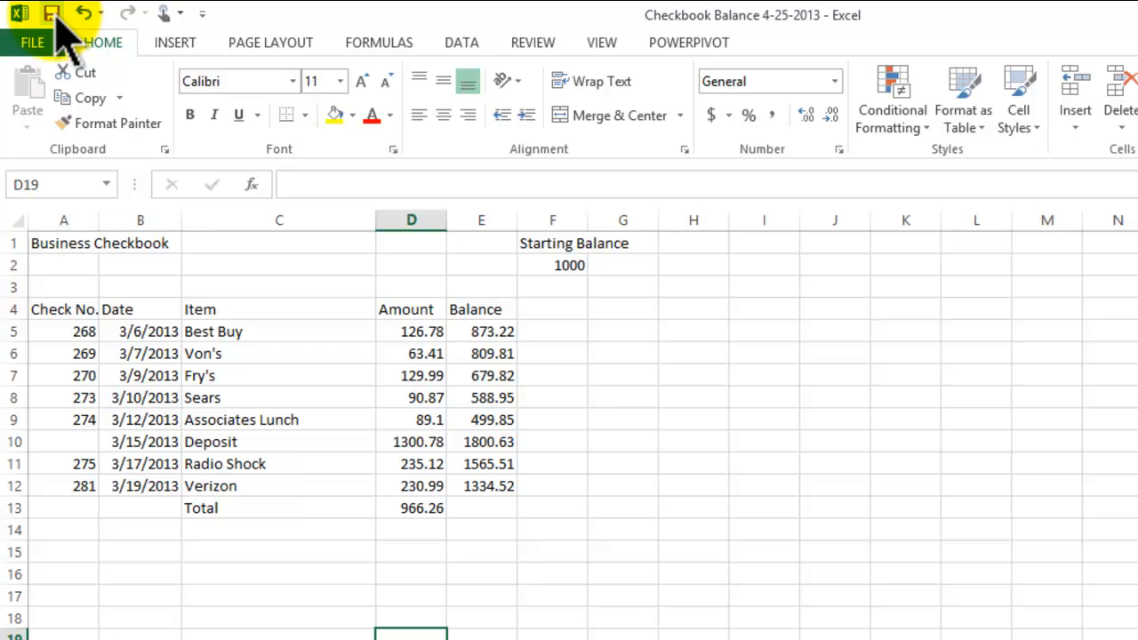
left_click(531, 598)
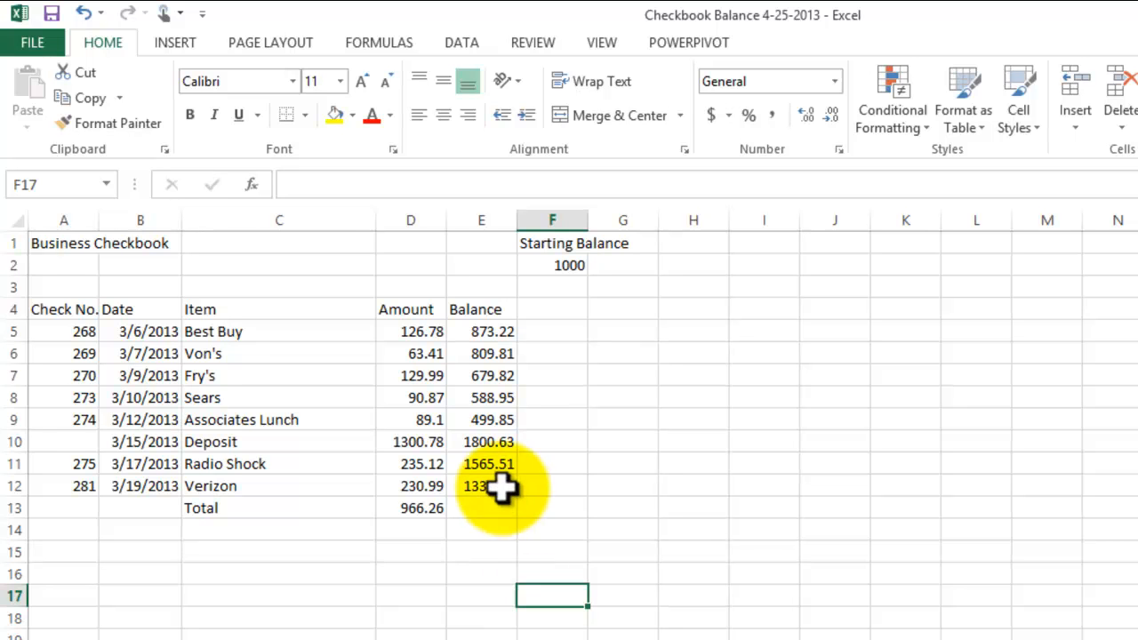
left_click(418, 508)
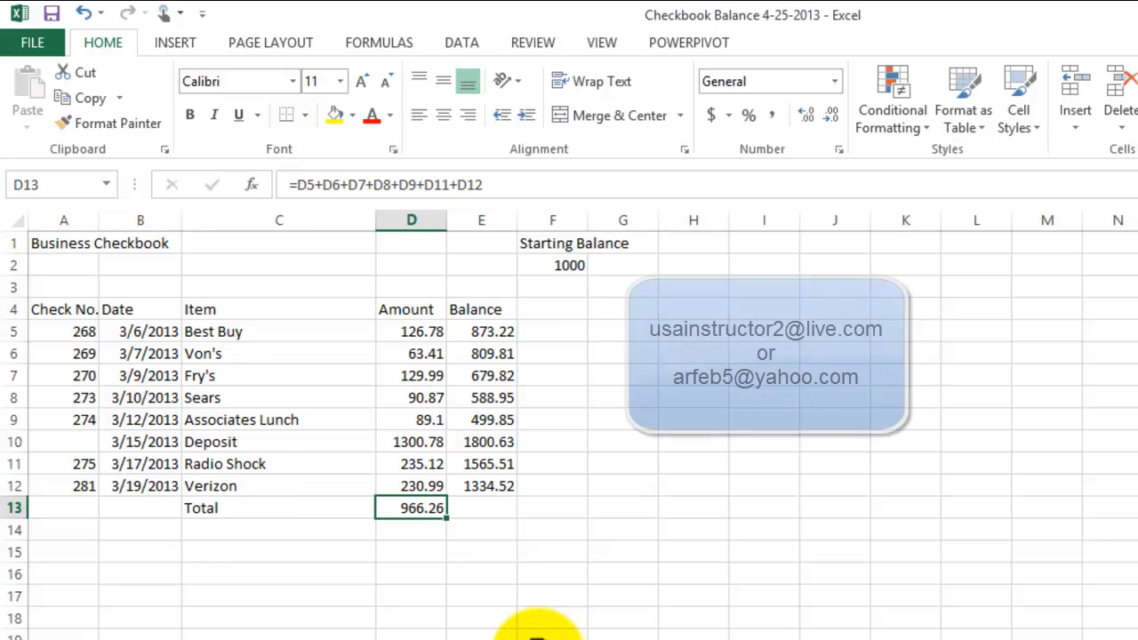
left_click(551, 594)
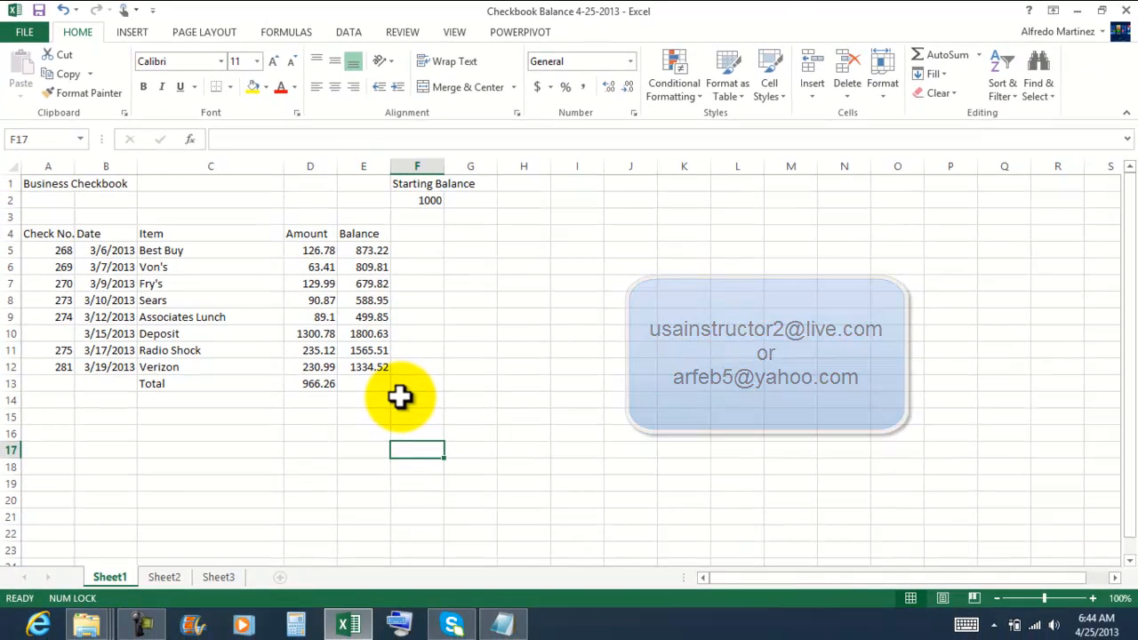
left_click(480, 341)
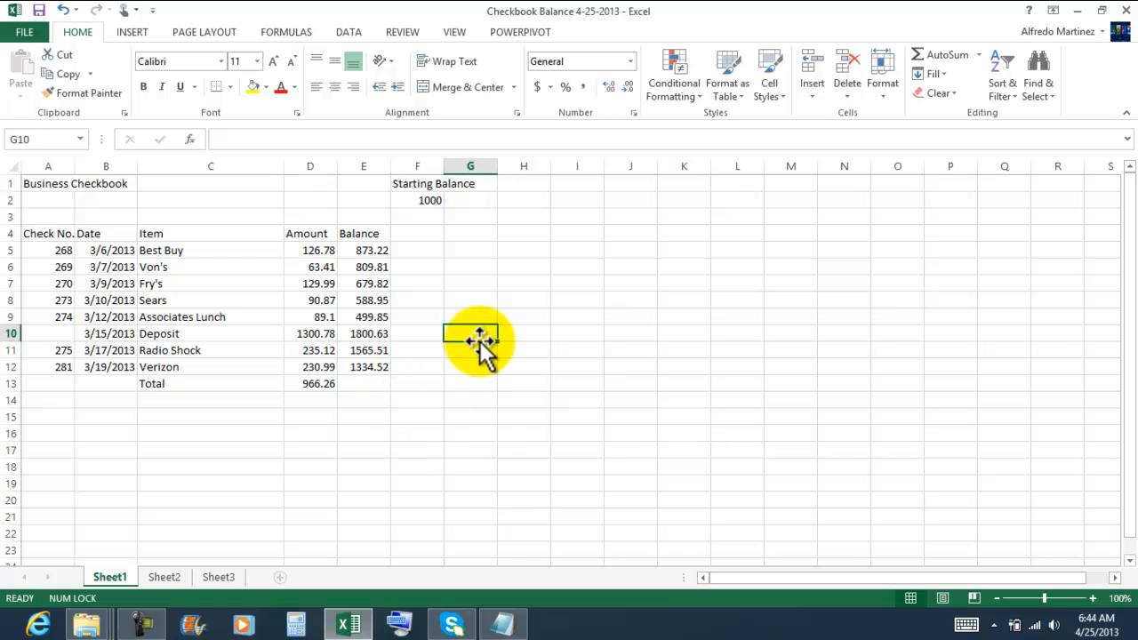
- Close the checkbook workbook, the exercise notes in Notepad, and the Unit A folder window
left_click(1127, 10)
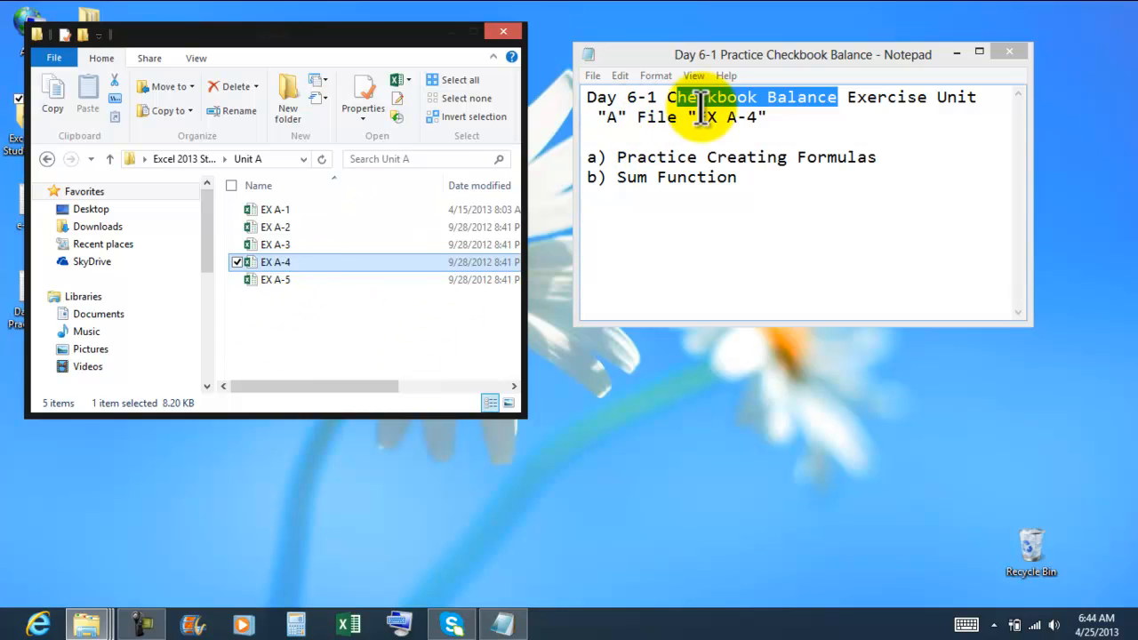
left_click(930, 171)
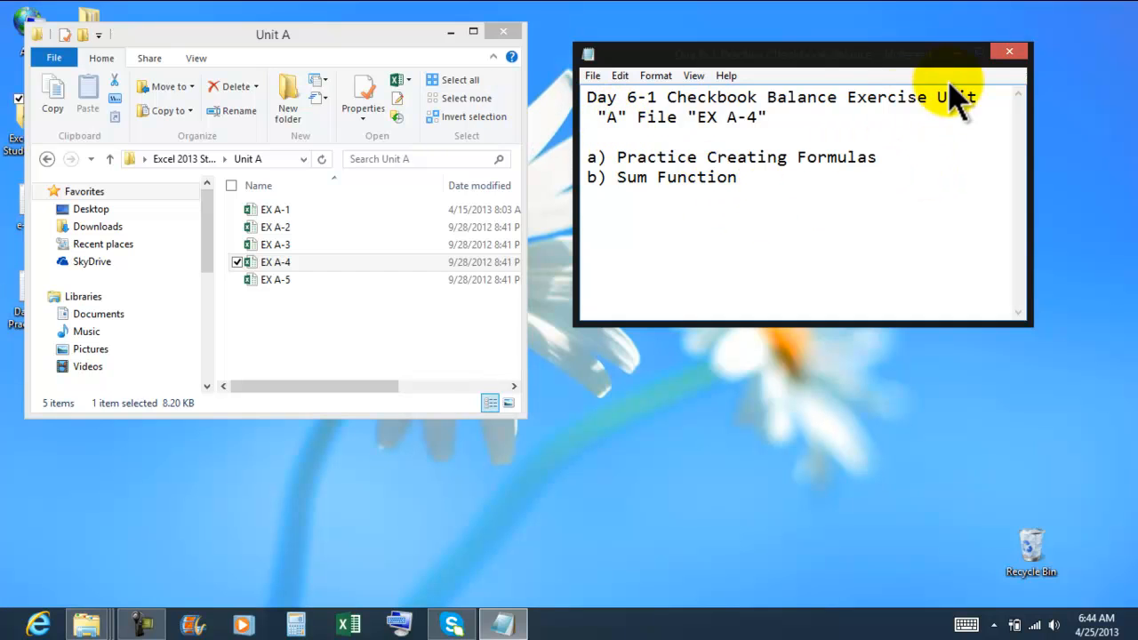
left_click(1009, 52)
left_click(503, 32)
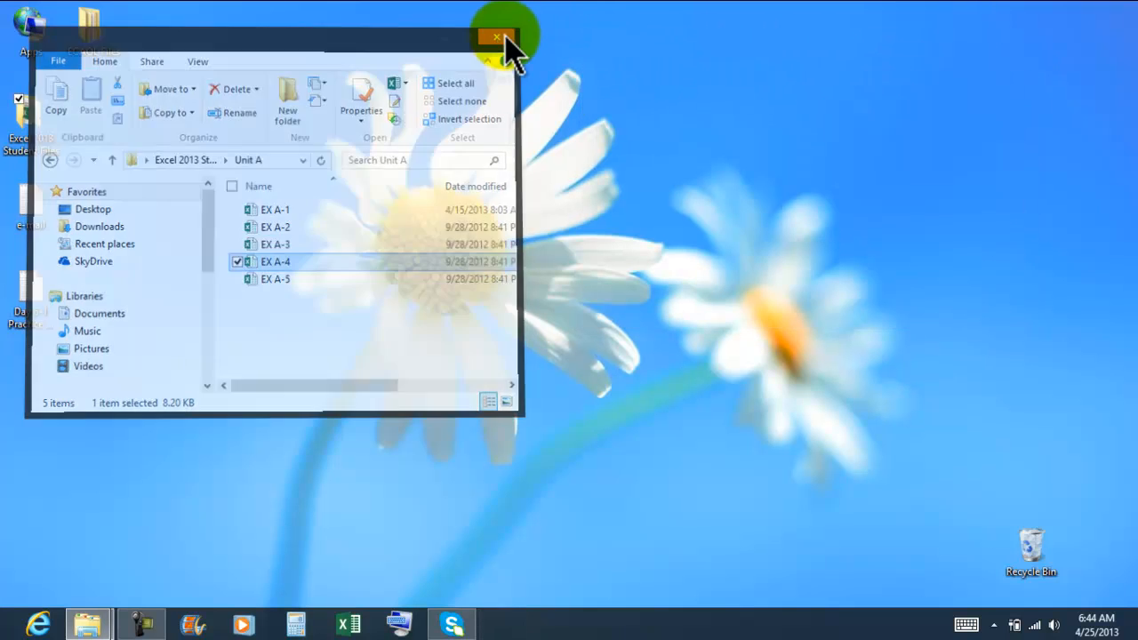